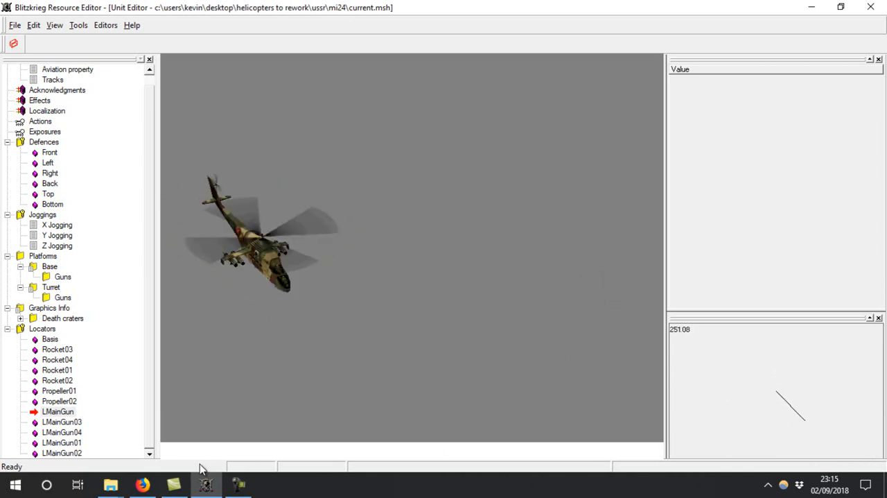
Switch to File Explorer and inspect model 1 from the example from GZM folder in Tanks with the 1_h texture
{"action": "left_click", "coordinate": [111, 484]}
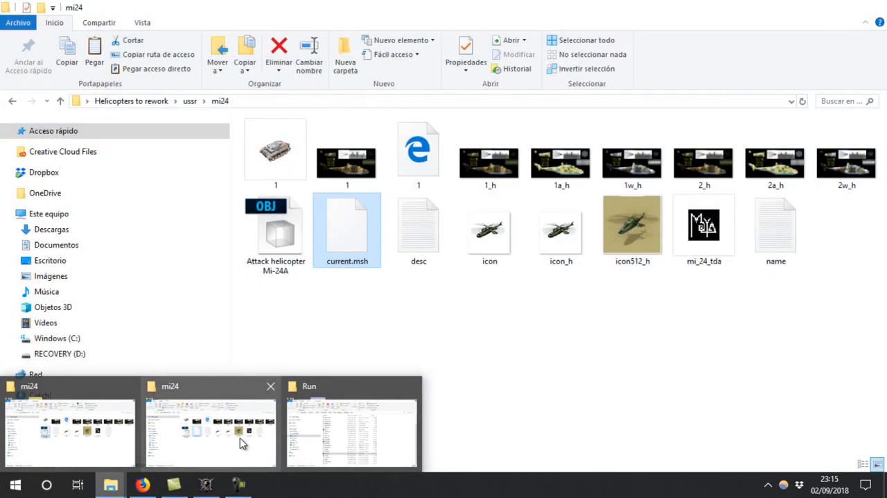
{"action": "left_click", "coordinate": [240, 438]}
{"action": "left_click", "coordinate": [13, 101]}
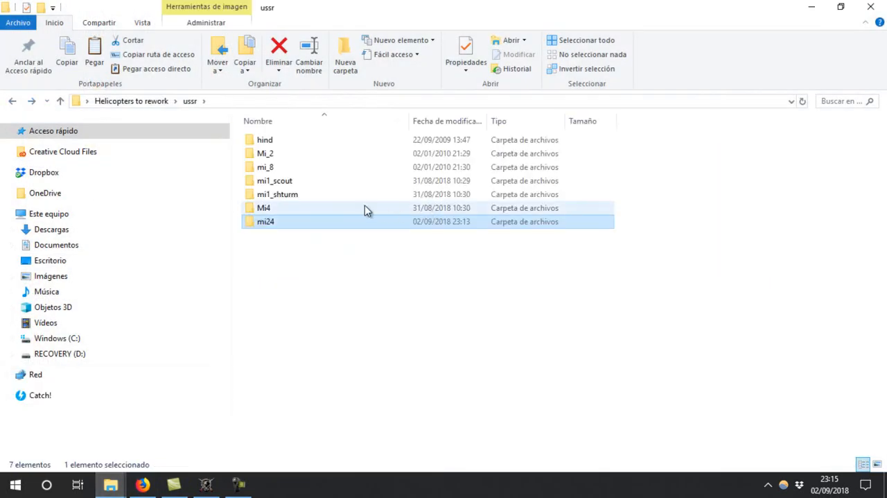
{"action": "left_click", "coordinate": [13, 101]}
{"action": "double_click", "coordinate": [320, 172]}
{"action": "double_click", "coordinate": [277, 153]}
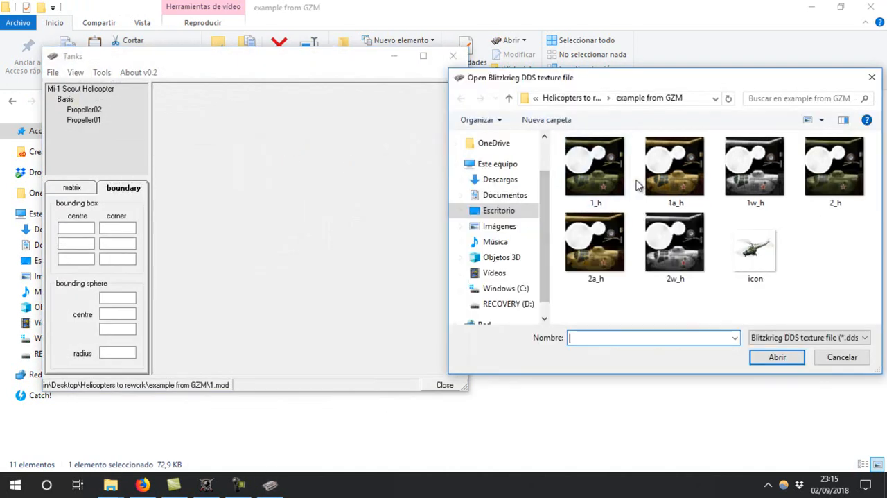
{"action": "double_click", "coordinate": [610, 201]}
{"action": "left_click_drag", "start_coordinate": [191, 214], "coordinate": [246, 338]}
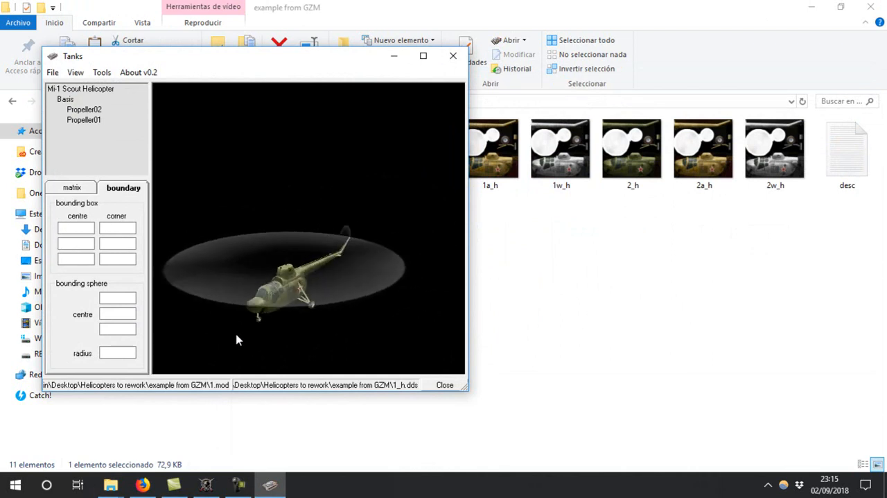
{"action": "left_click", "coordinate": [453, 56]}
Switch to Blitzkrieg Resource Editor and rotate the Mi-24 to view it from other directions
{"action": "left_click", "coordinate": [239, 476]}
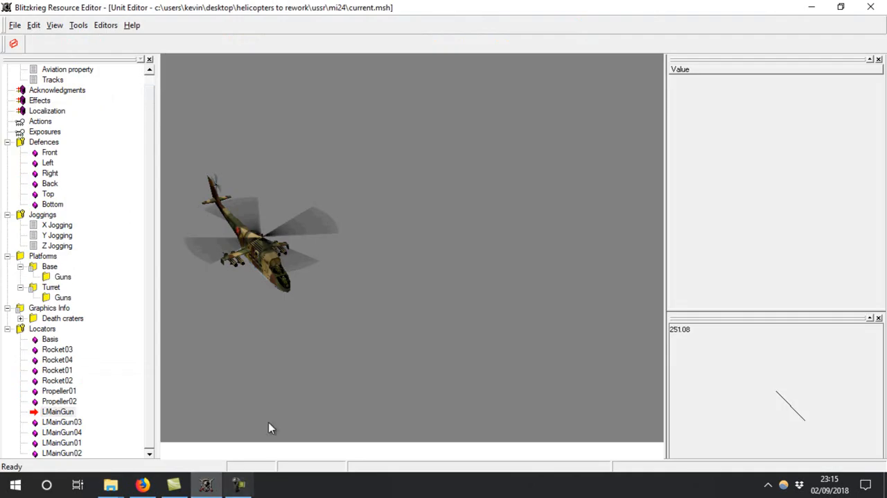
{"action": "left_click_drag", "start_coordinate": [869, 419], "coordinate": [713, 444]}
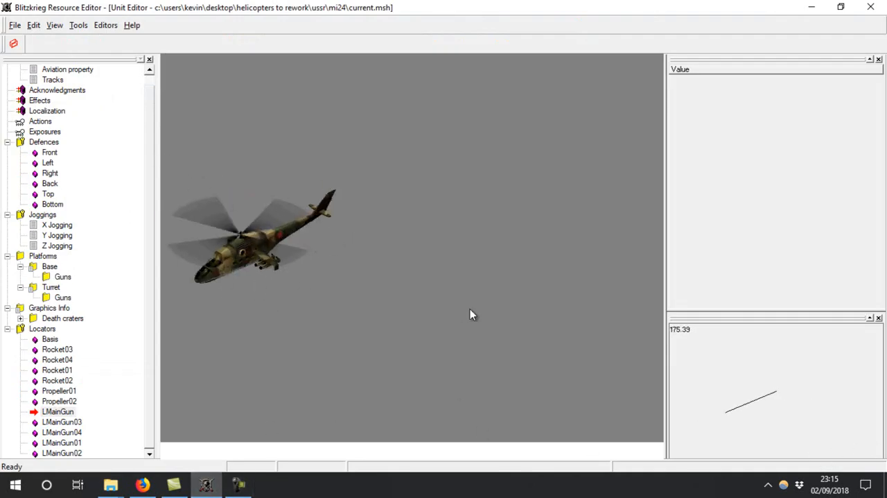
{"action": "left_click_drag", "start_coordinate": [700, 413], "coordinate": [717, 454]}
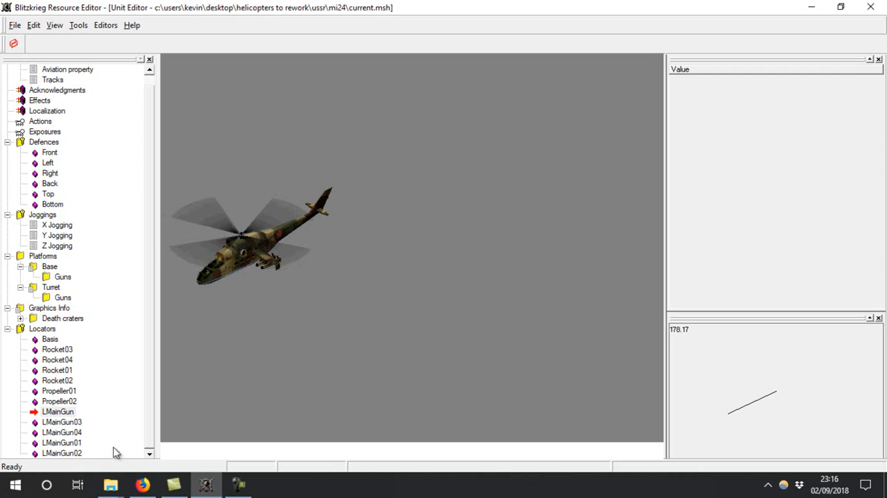
Return to File Explorer, reopen the example from GZM model with texture 1_h in Tanks, and examine its body and propellers
{"action": "mouse_move", "coordinate": [111, 483]}
{"action": "left_click", "coordinate": [177, 431]}
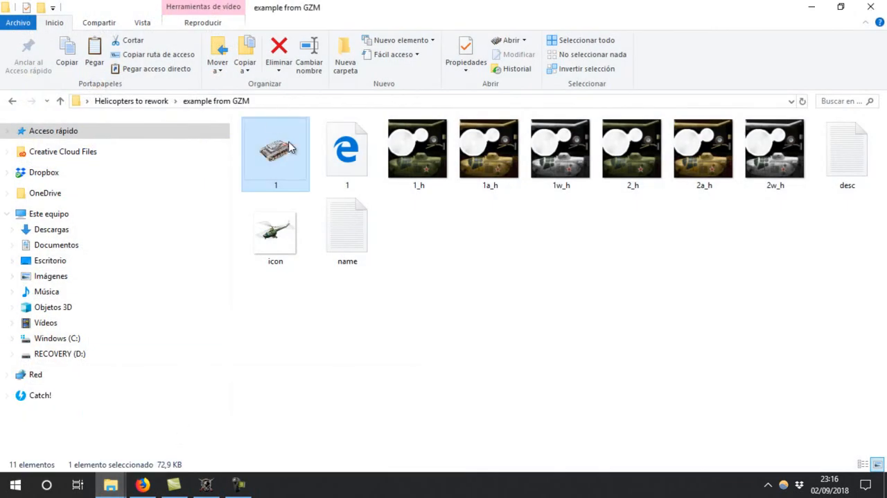
{"action": "double_click", "coordinate": [584, 189]}
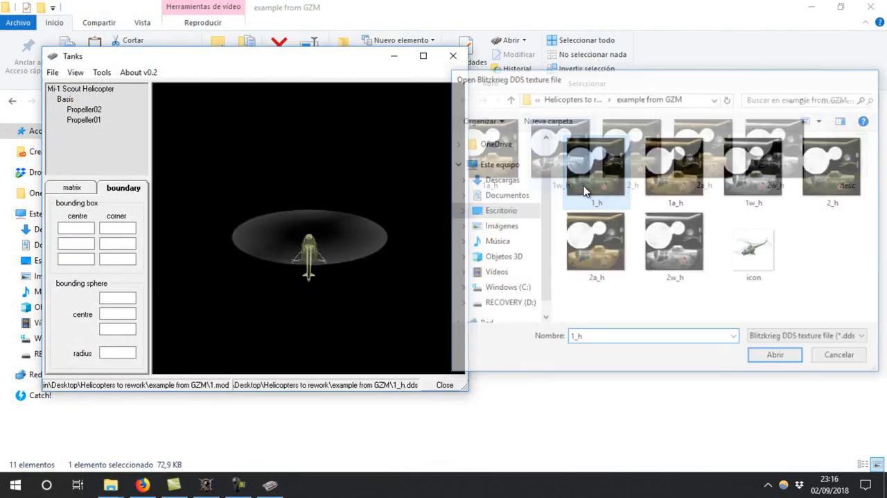
{"action": "left_click_drag", "start_coordinate": [287, 246], "coordinate": [293, 279]}
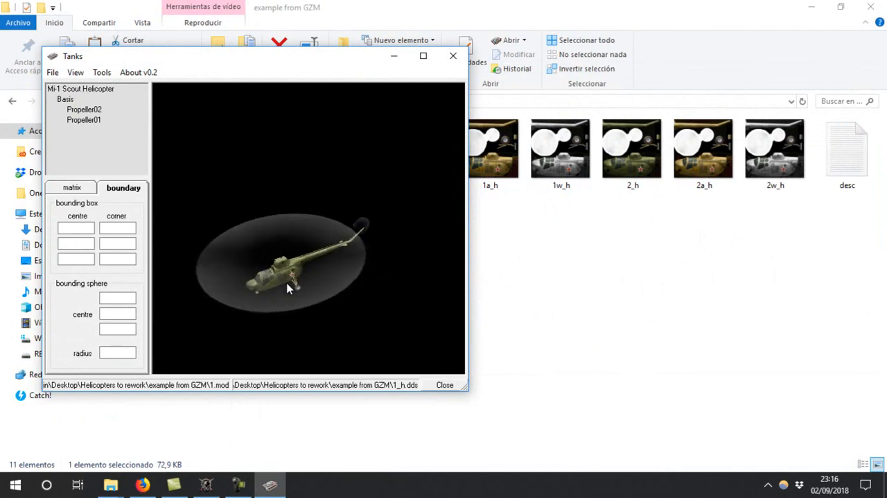
{"action": "left_click_drag", "start_coordinate": [250, 338], "coordinate": [418, 293]}
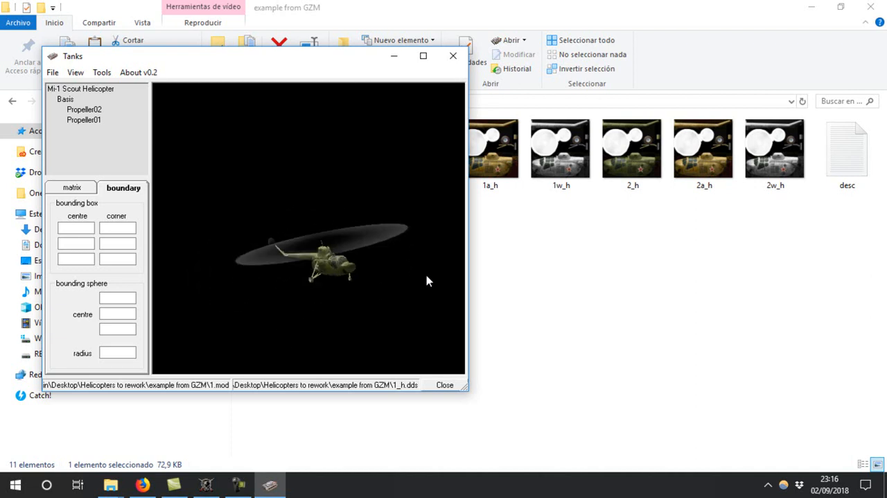
{"action": "left_click_drag", "start_coordinate": [307, 307], "coordinate": [392, 148]}
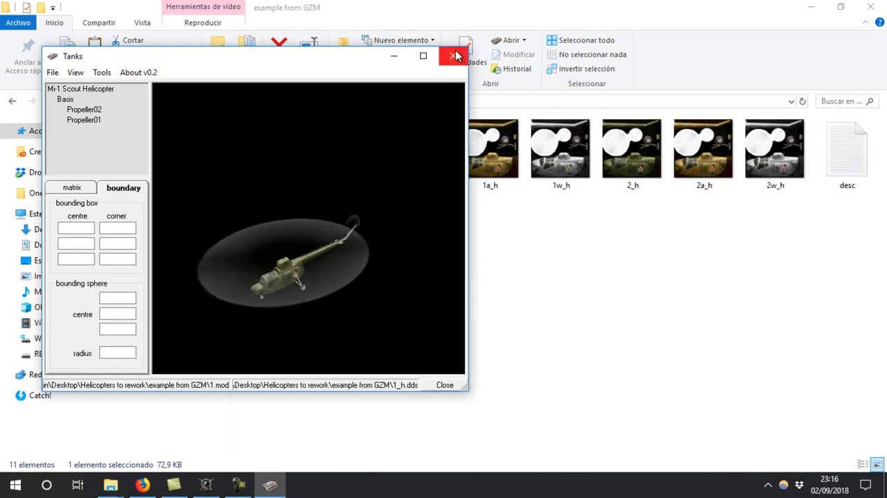
{"action": "left_click", "coordinate": [453, 55]}
View the unit definition XML file 1 in the example from GZM folder and close it
{"action": "left_click", "coordinate": [11, 101]}
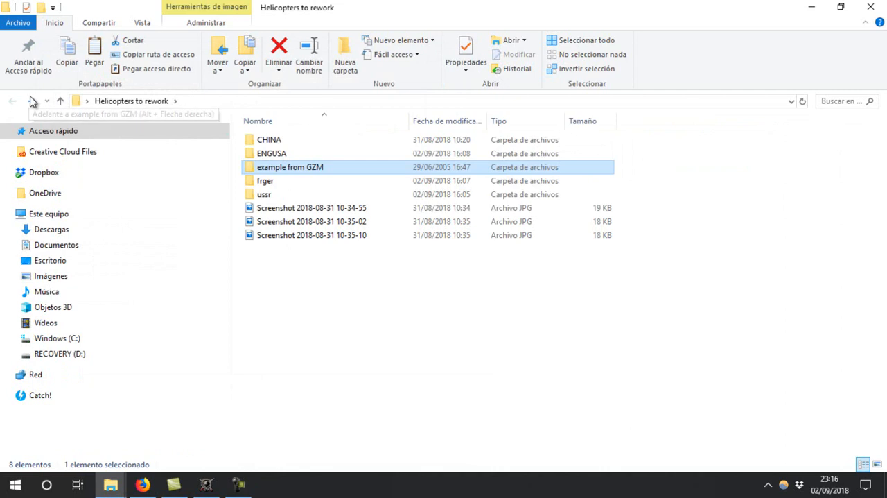
{"action": "left_click", "coordinate": [31, 101]}
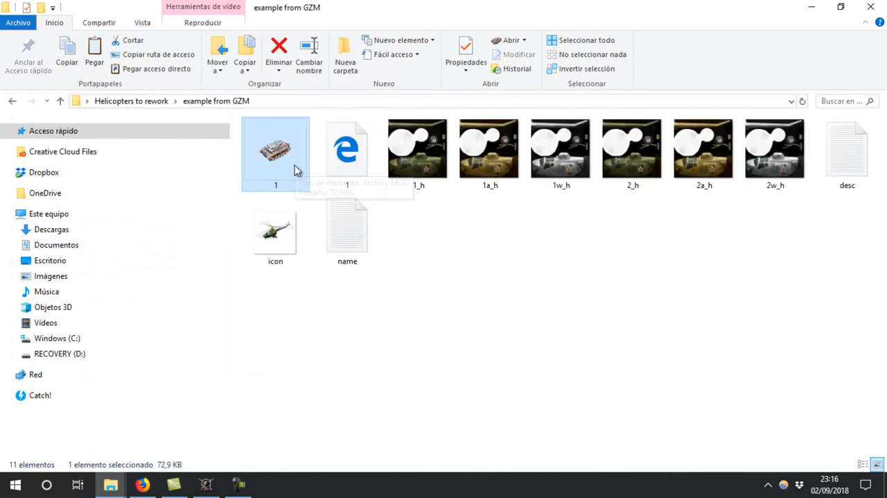
{"action": "left_click", "coordinate": [339, 158]}
{"action": "double_click", "coordinate": [340, 158]}
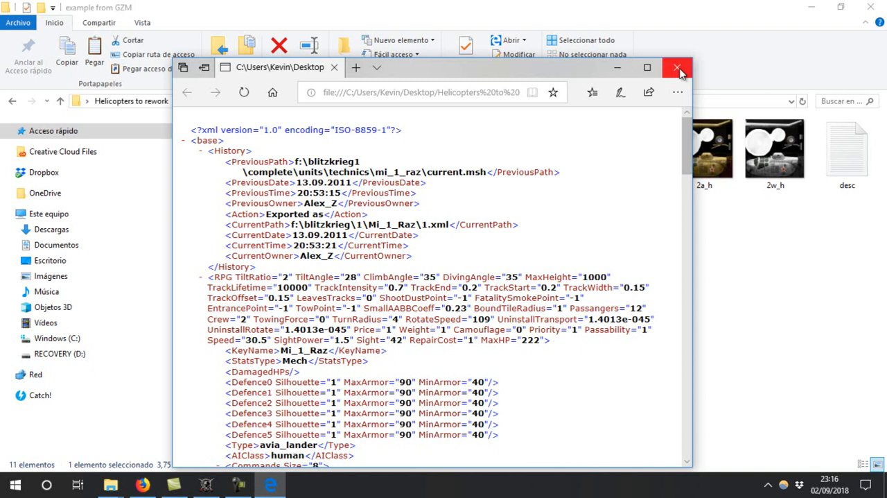
{"action": "left_click", "coordinate": [647, 93]}
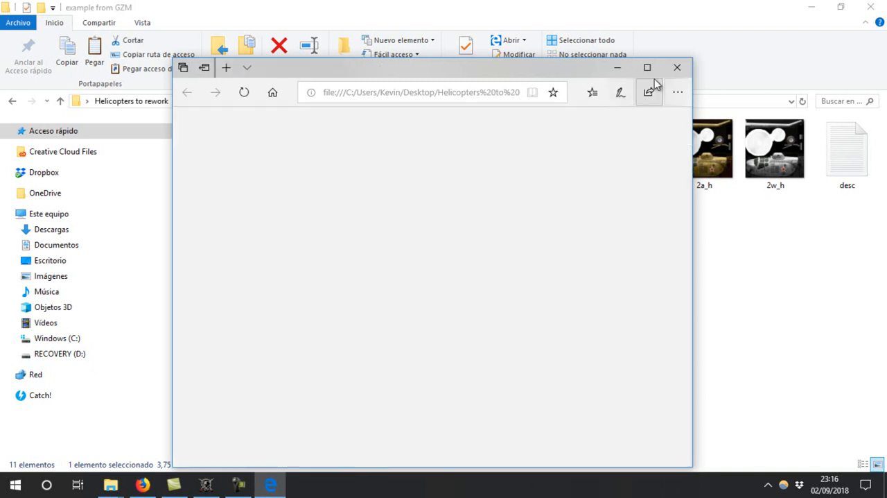
{"action": "left_click", "coordinate": [676, 68]}
Switch to Blitzkrieg Resource Editor, rotate the Mi-24 and display its bounding box
{"action": "left_click", "coordinate": [239, 485]}
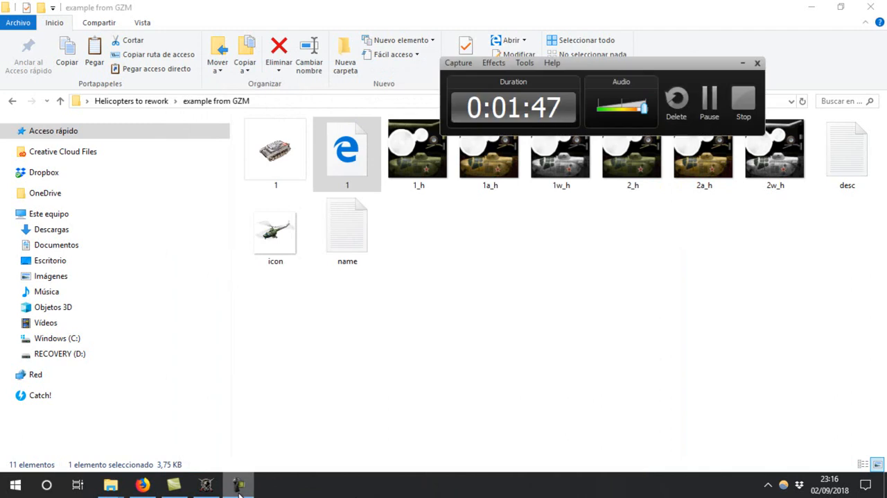
{"action": "left_click", "coordinate": [238, 488]}
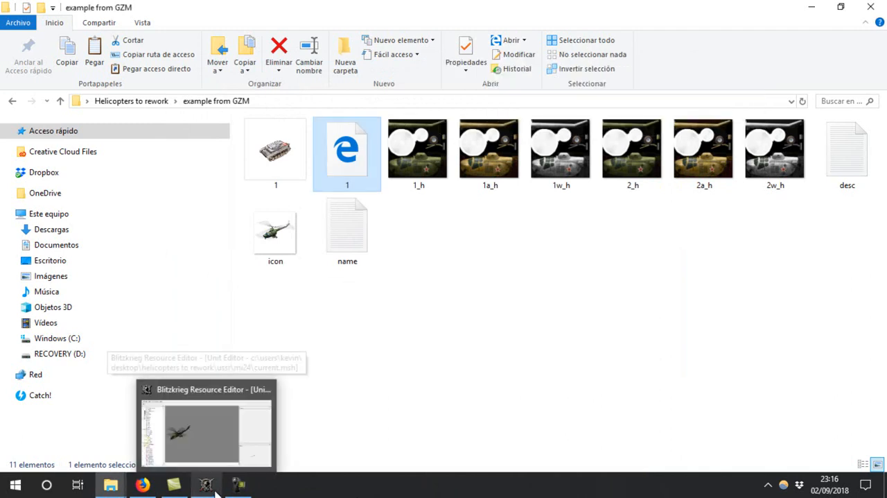
{"action": "left_click", "coordinate": [212, 489]}
{"action": "left_click_drag", "start_coordinate": [759, 470], "coordinate": [814, 437]}
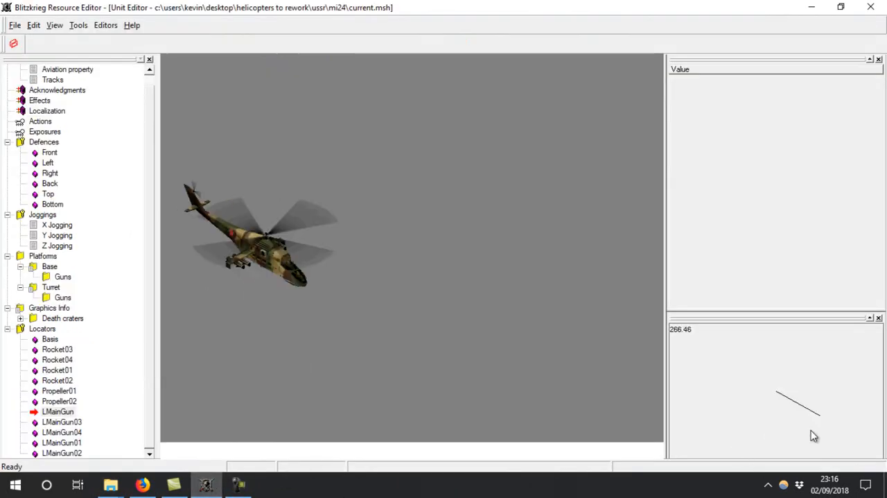
{"action": "left_click", "coordinate": [13, 25]}
{"action": "left_click", "coordinate": [14, 25]}
{"action": "left_click", "coordinate": [14, 44]}
{"action": "mouse_move", "coordinate": [839, 435]}
{"action": "left_mouse_down"}
{"action": "mouse_move", "coordinate": [742, 468]}
{"action": "mouse_move", "coordinate": [723, 462]}
{"action": "mouse_move", "coordinate": [816, 483]}
{"action": "mouse_move", "coordinate": [840, 443]}
{"action": "left_mouse_up"}
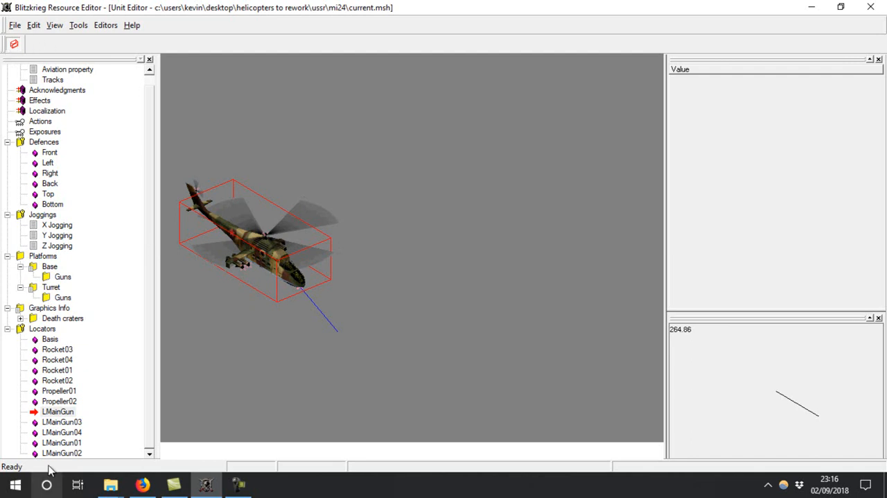
Examine the positions of the LMainGun, LMainGun01, LMainGun02, LMainGun03 and LMainGun04 locators on the helicopter
{"action": "left_click", "coordinate": [58, 412]}
{"action": "left_click_drag", "start_coordinate": [806, 426], "coordinate": [886, 383]}
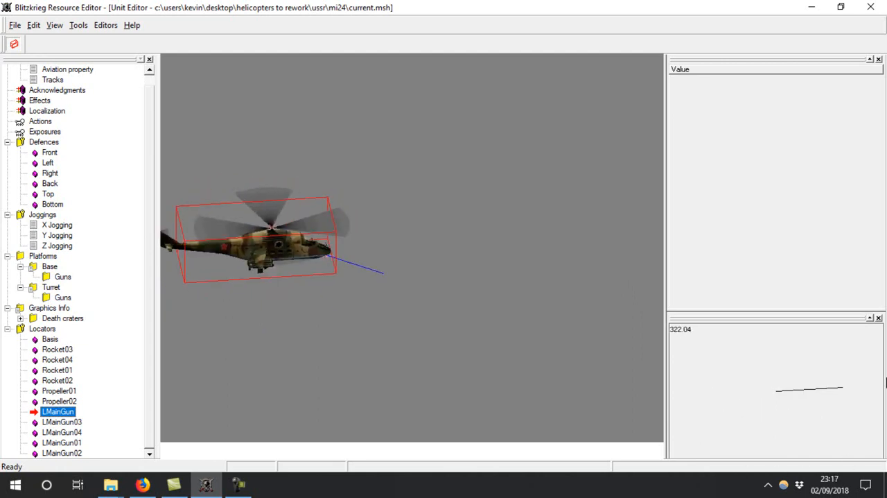
{"action": "left_click", "coordinate": [62, 421]}
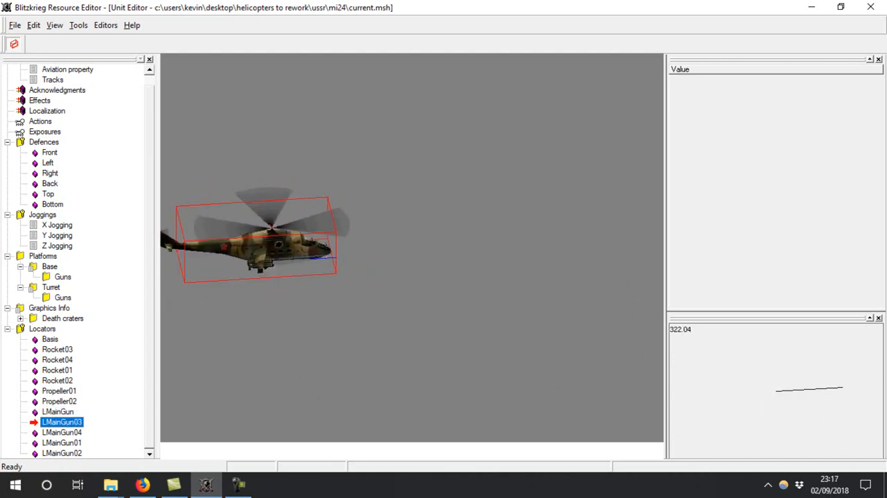
{"action": "left_click_drag", "start_coordinate": [844, 424], "coordinate": [782, 447]}
{"action": "left_click", "coordinate": [61, 432]}
{"action": "left_click", "coordinate": [50, 444]}
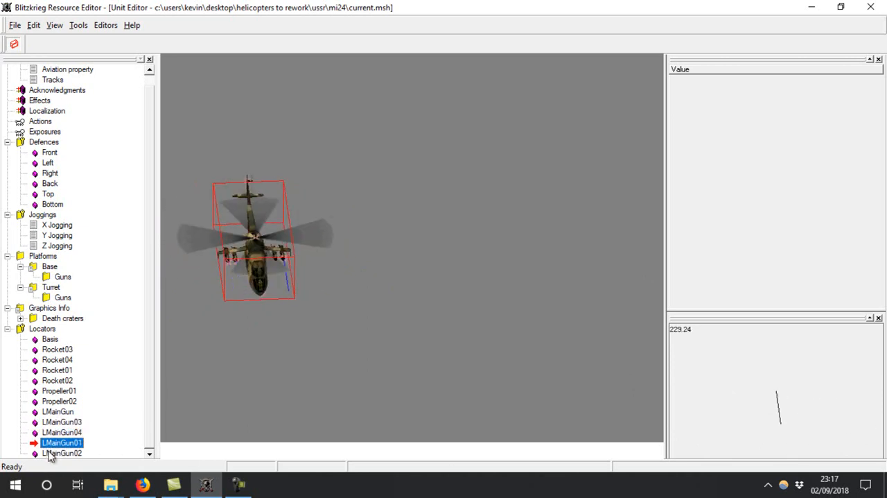
{"action": "left_click", "coordinate": [50, 454]}
{"action": "left_click", "coordinate": [61, 432]}
{"action": "left_click", "coordinate": [61, 454]}
{"action": "left_click", "coordinate": [64, 422]}
{"action": "left_click", "coordinate": [66, 432]}
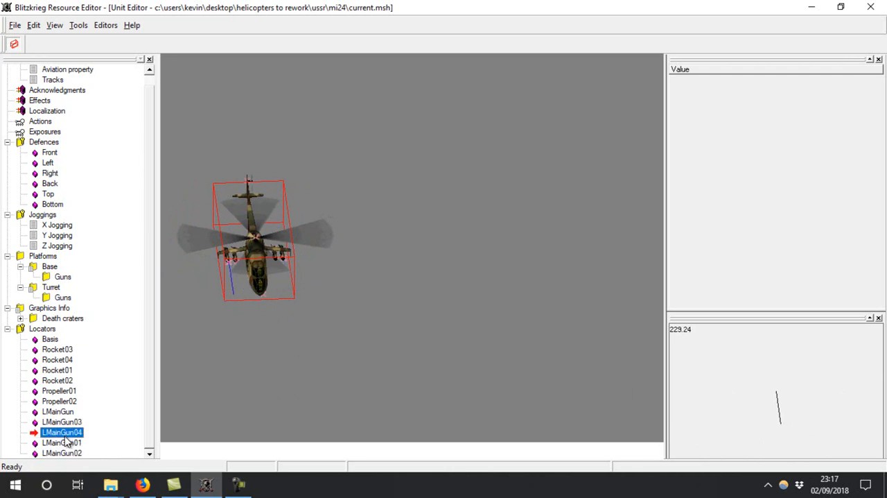
Check the Rocket01 and Rocket02 locators on the helicopter and hide the bounding box
{"action": "left_click", "coordinate": [70, 371]}
{"action": "left_click", "coordinate": [66, 381]}
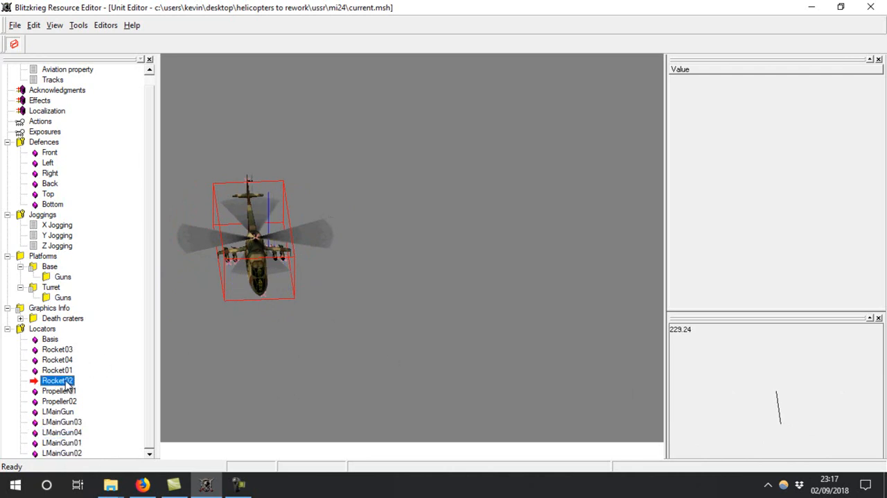
{"action": "left_click", "coordinate": [814, 416]}
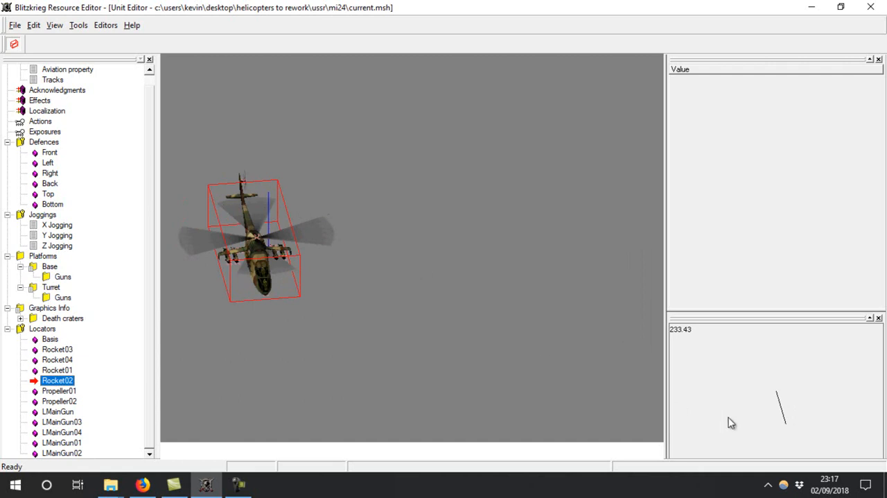
{"action": "left_click", "coordinate": [12, 43]}
{"action": "left_click_drag", "start_coordinate": [871, 449], "coordinate": [659, 429]}
{"action": "left_click_drag", "start_coordinate": [714, 419], "coordinate": [750, 424]}
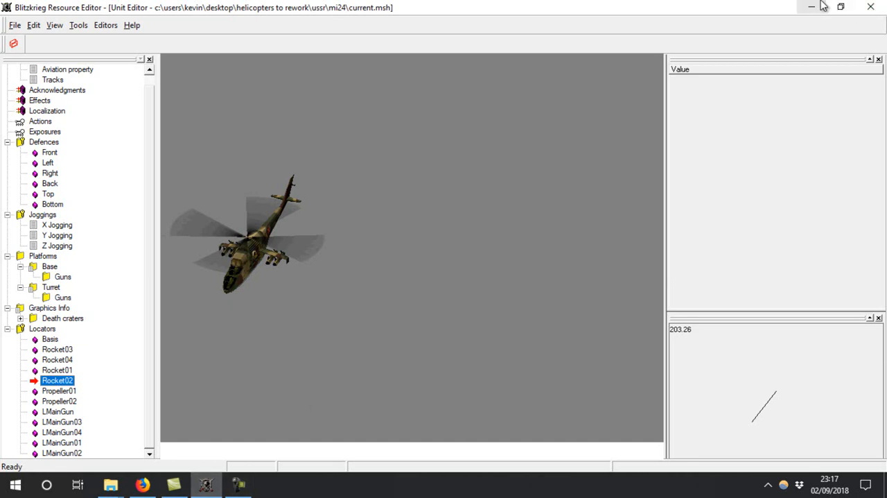
Switch to File Explorer and open the mi24 folder inside ussr
{"action": "left_click", "coordinate": [820, 7]}
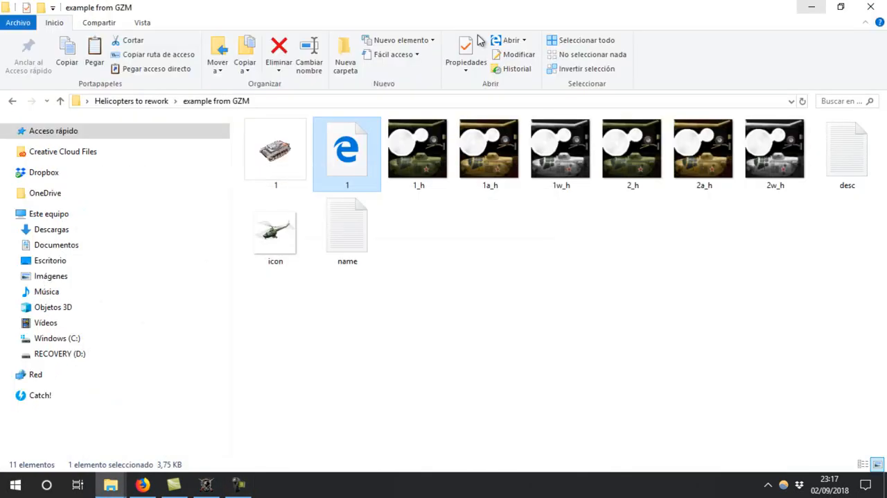
{"action": "left_click", "coordinate": [20, 102]}
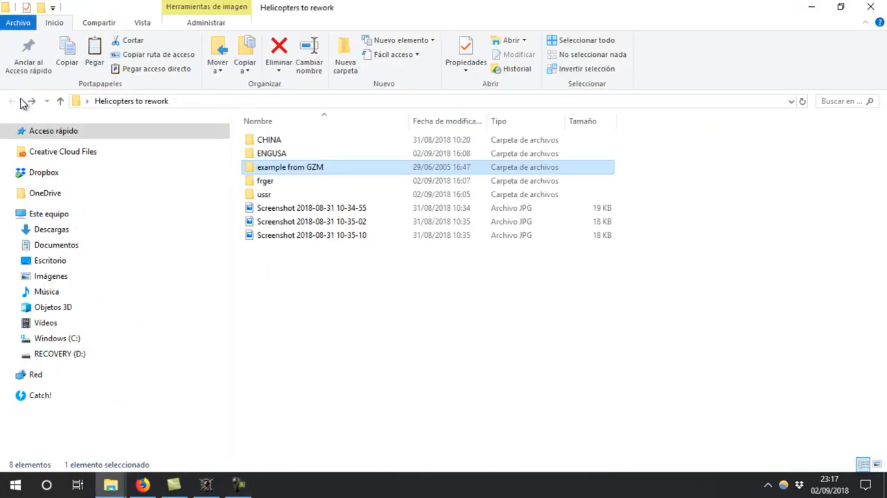
{"action": "double_click", "coordinate": [316, 196]}
{"action": "double_click", "coordinate": [322, 226]}
{"action": "left_click", "coordinate": [267, 151]}
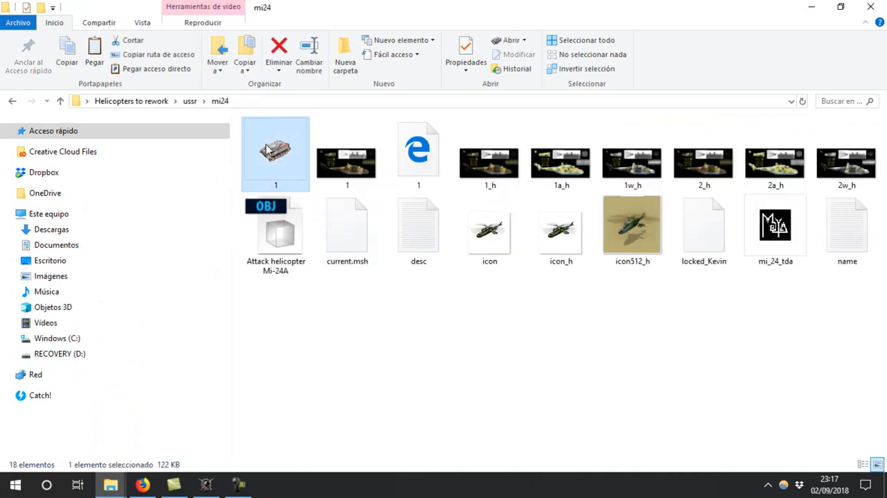
{"action": "double_click", "coordinate": [284, 148]}
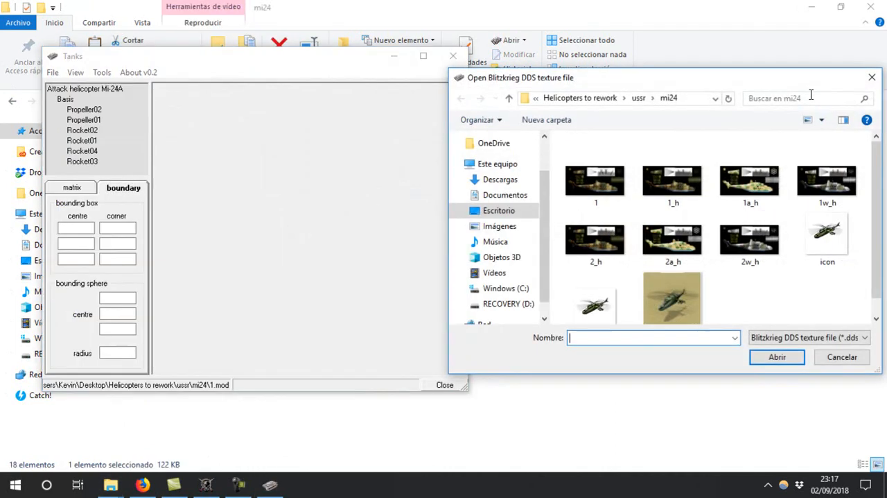
{"action": "left_click", "coordinate": [870, 78]}
{"action": "left_click", "coordinate": [452, 55]}
Delete the existing Attack helicopter Mi-24A OBJ file from the mi24 folder
{"action": "left_click", "coordinate": [297, 249]}
{"action": "key", "text": "Delete"}
{"action": "key", "text": "Return"}
Open the mi24 model 1 in Tanks with texture 1_h and export it as a Wavefront OBJ with combined meshes
{"action": "double_click", "coordinate": [282, 169]}
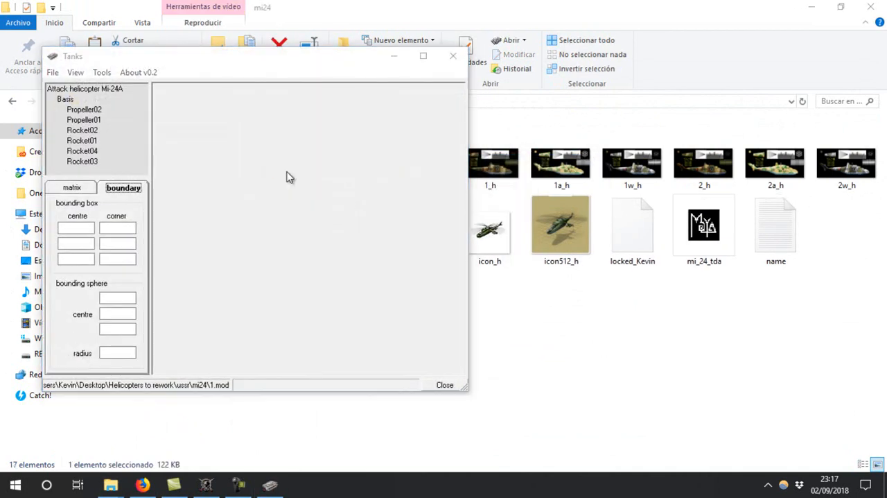
{"action": "double_click", "coordinate": [669, 193]}
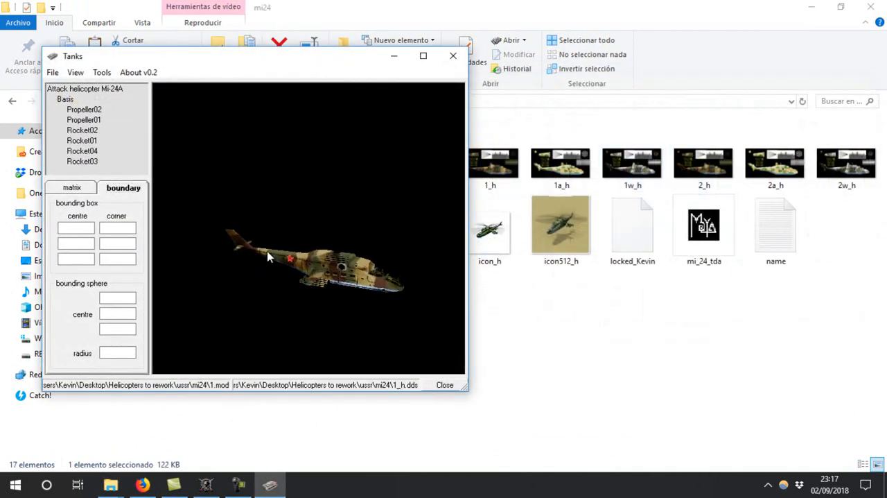
{"action": "left_click", "coordinate": [102, 72]}
{"action": "mouse_move", "coordinate": [138, 88]}
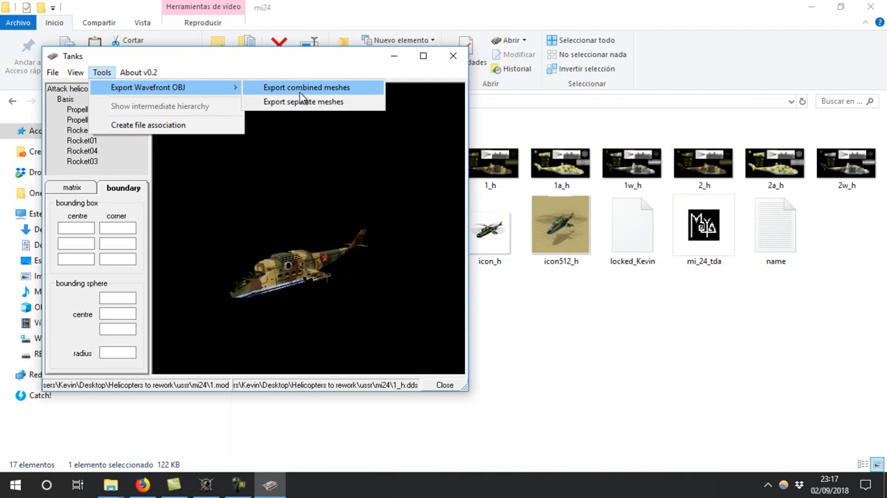
{"action": "left_click", "coordinate": [300, 92]}
{"action": "left_click", "coordinate": [453, 55]}
Open the mi_24_tda scene in a maximised Maya window and bring in the Attack helicopter Mi-24A OBJ
{"action": "left_click", "coordinate": [291, 248]}
{"action": "right_click", "coordinate": [281, 230]}
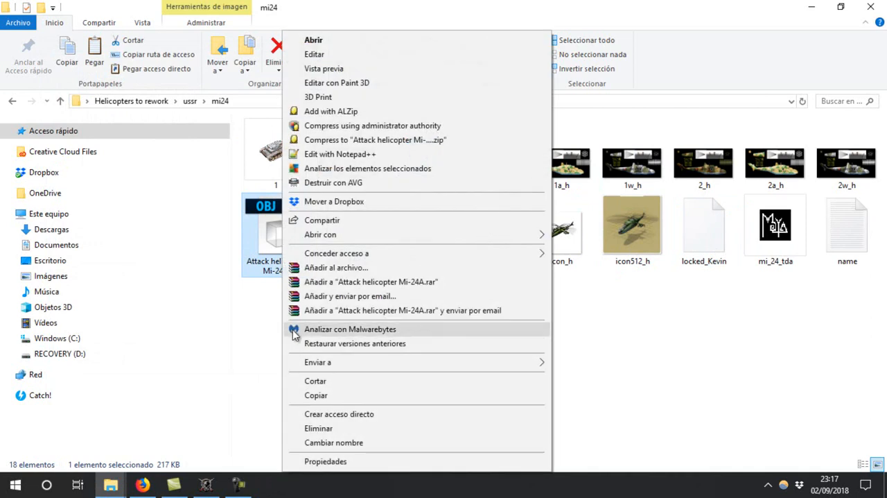
{"action": "key", "text": "Escape"}
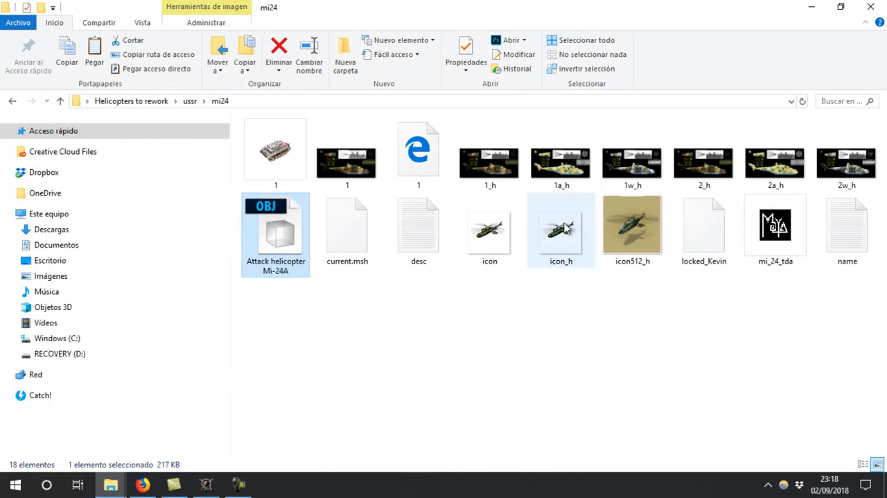
{"action": "left_click", "coordinate": [782, 235]}
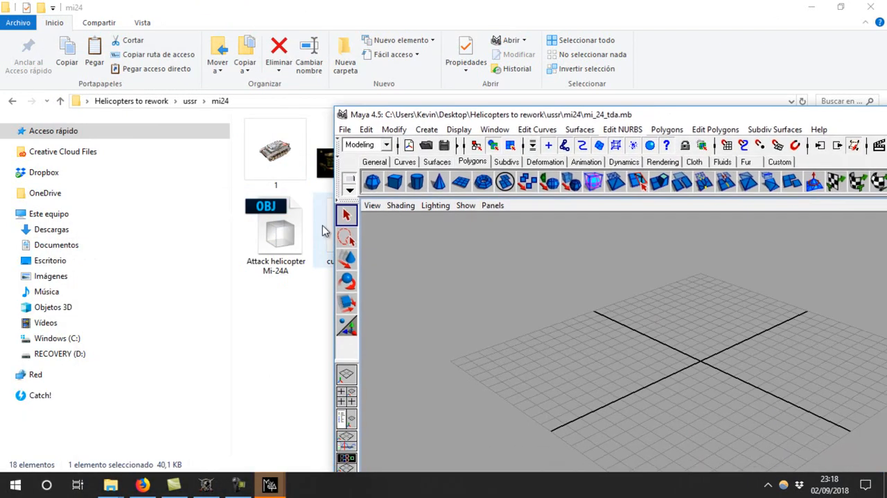
{"action": "double_click", "coordinate": [700, 115]}
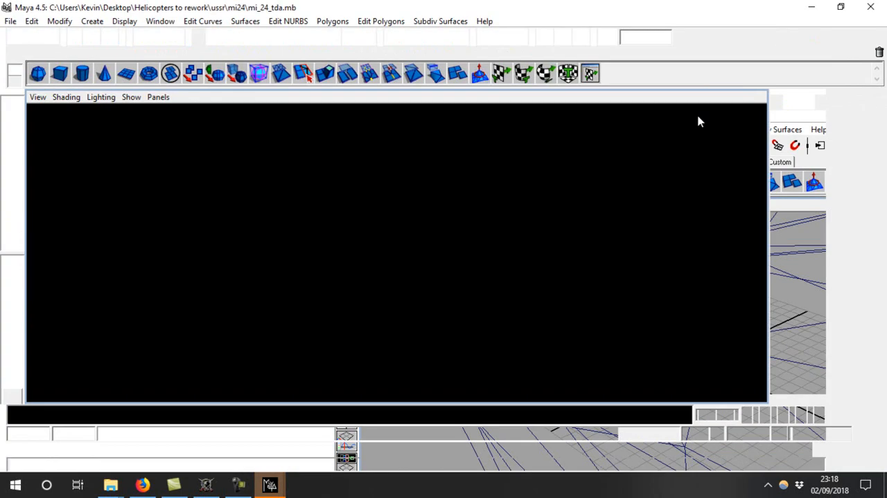
Select all the helicopter meshes and set their X, Y and Z scale to 0.062, keeping their visibility on
{"action": "right_click_drag", "start_coordinate": [623, 298], "coordinate": [90, 182], "text": "alt"}
{"action": "right_click_drag", "start_coordinate": [720, 333], "coordinate": [492, 353], "text": "alt"}
{"action": "left_click_drag", "start_coordinate": [492, 353], "coordinate": [530, 324], "text": "alt"}
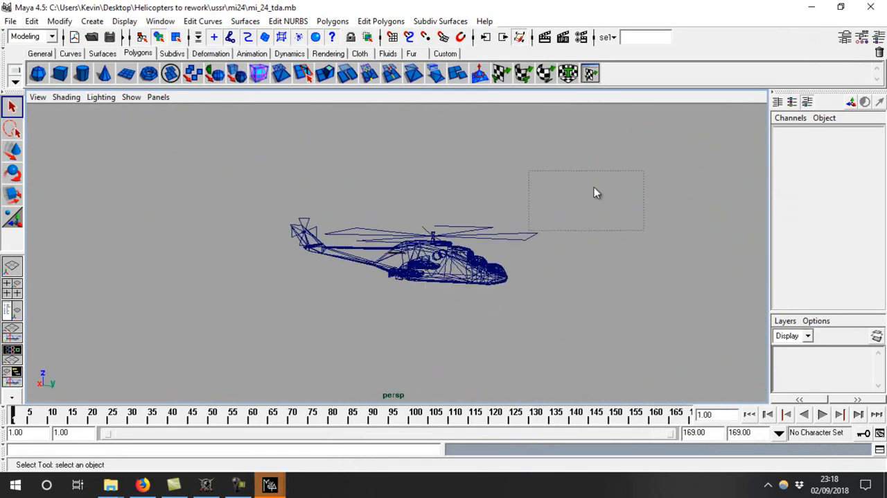
{"action": "left_click_drag", "start_coordinate": [646, 171], "coordinate": [128, 478]}
{"action": "left_click", "coordinate": [865, 205]}
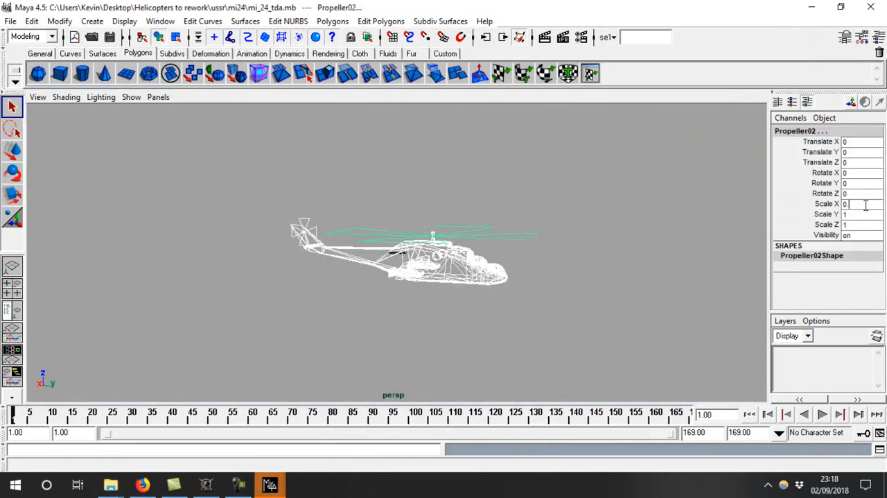
{"action": "key", "text": "Return"}
{"action": "left_click", "coordinate": [856, 214]}
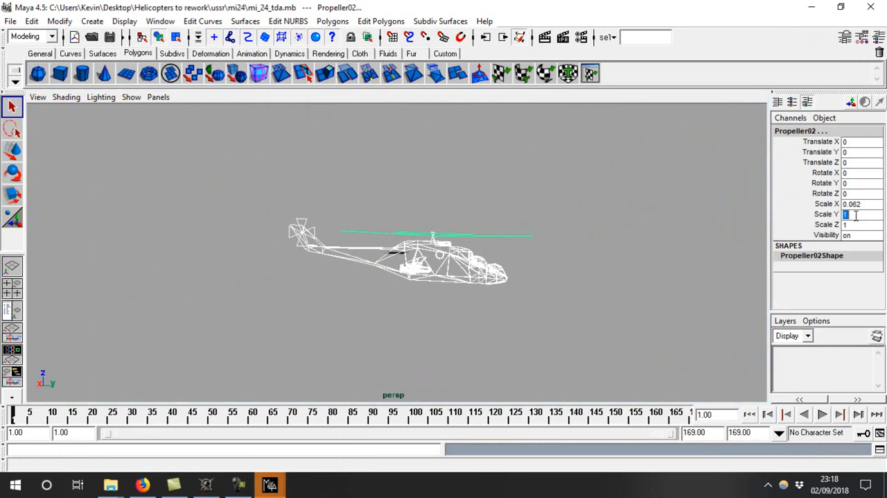
{"action": "type", "text": "0.062"}
{"action": "key", "text": "Return"}
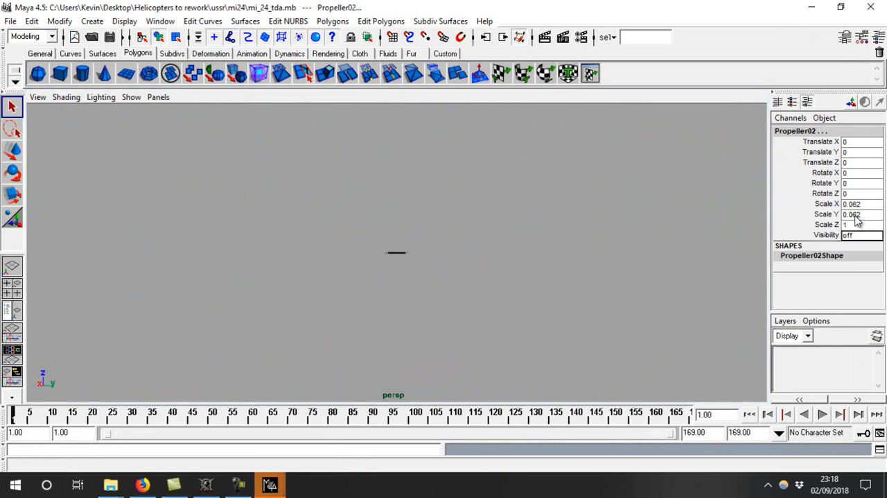
{"action": "type", "text": "0.062"}
{"action": "key", "text": "Tab"}
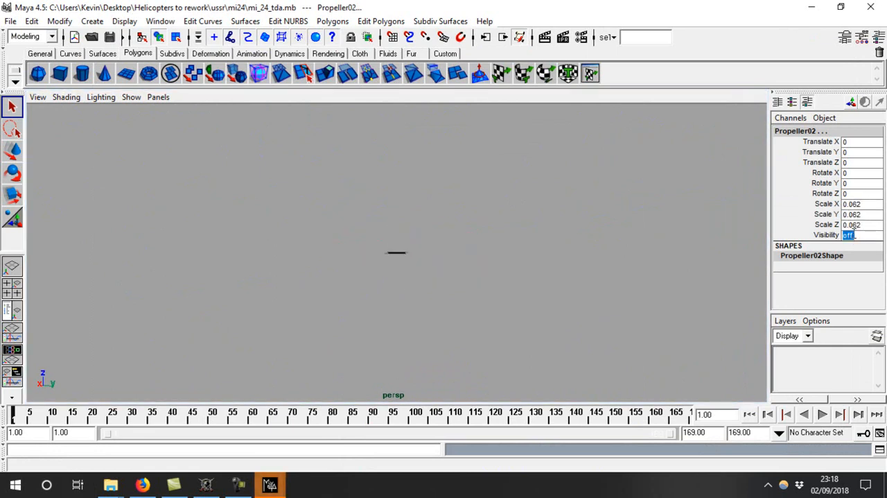
{"action": "key", "text": "Return"}
Raise the whole helicopter to a Z translation of about 1.418 in the side view
{"action": "key", "text": "f"}
{"action": "left_click_drag", "start_coordinate": [431, 259], "coordinate": [444, 249], "text": "alt"}
{"action": "left_click", "coordinate": [11, 294]}
{"action": "key", "text": "space"}
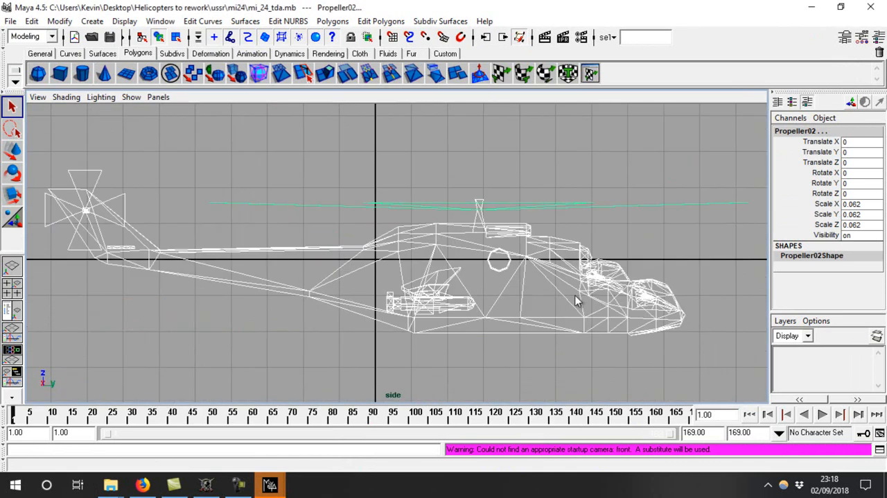
{"action": "right_click_drag", "start_coordinate": [595, 293], "coordinate": [541, 276], "text": "alt"}
{"action": "key", "text": "w"}
{"action": "left_click_drag", "start_coordinate": [375, 210], "coordinate": [377, 166]}
Return to the perspective view, deselect the helicopter and display it shaded
{"action": "key", "text": "space"}
{"action": "key", "text": "space"}
{"action": "left_click_drag", "start_coordinate": [659, 206], "coordinate": [419, 329], "text": "alt"}
{"action": "left_click", "coordinate": [676, 279]}
{"action": "mouse_move", "coordinate": [678, 280]}
{"action": "left_mouse_down", "text": "alt"}
{"action": "mouse_move", "coordinate": [480, 244]}
{"action": "mouse_move", "coordinate": [447, 257]}
{"action": "left_mouse_up", "text": "alt"}
{"action": "key", "text": "5"}
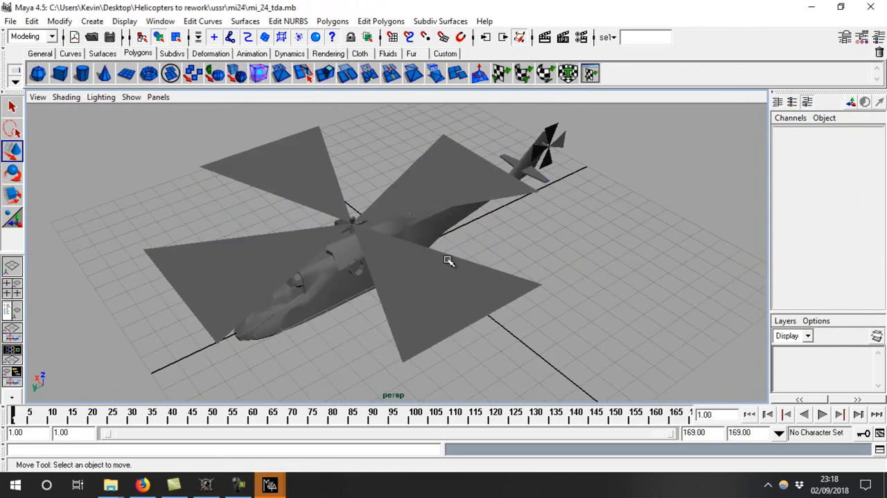
Select the whole helicopter and display its UV layout in a maximised UV Texture Editor
{"action": "left_click", "coordinate": [476, 173]}
{"action": "right_click_drag", "start_coordinate": [476, 174], "coordinate": [414, 177], "text": "alt"}
{"action": "left_click_drag", "start_coordinate": [192, 390], "coordinate": [191, 391]}
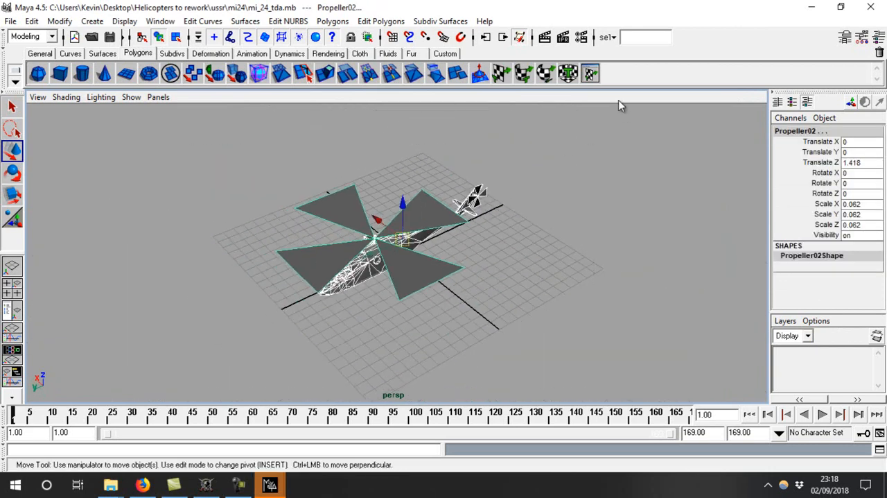
{"action": "left_click", "coordinate": [590, 74]}
{"action": "left_click", "coordinate": [261, 8]}
{"action": "right_click_drag", "start_coordinate": [729, 310], "coordinate": [569, 386], "text": "alt"}
{"action": "middle_click_drag", "start_coordinate": [584, 386], "coordinate": [552, 234], "text": "alt"}
{"action": "right_click_drag", "start_coordinate": [468, 249], "coordinate": [693, 279], "text": "alt"}
{"action": "middle_click_drag", "start_coordinate": [672, 290], "coordinate": [692, 216], "text": "alt"}
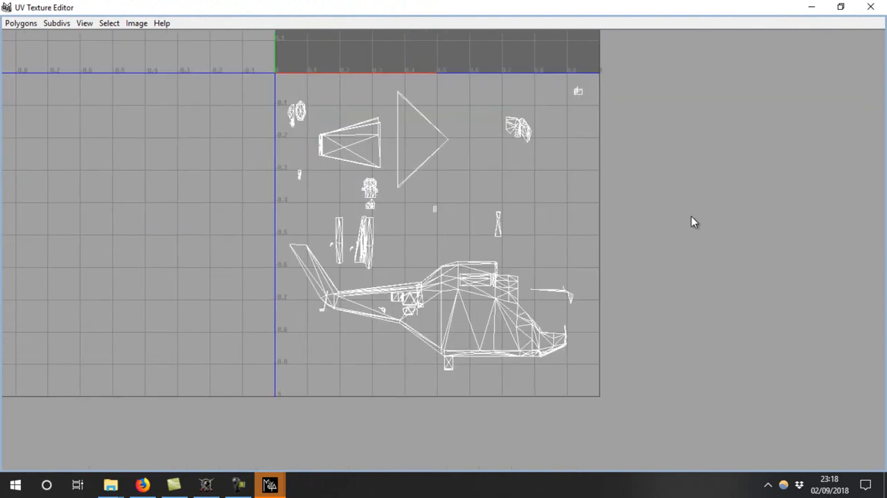
Open the 1_h texture in paint.net, examine its layout at 300% zoom and close it
{"action": "left_click", "coordinate": [111, 484]}
{"action": "left_click", "coordinate": [186, 415]}
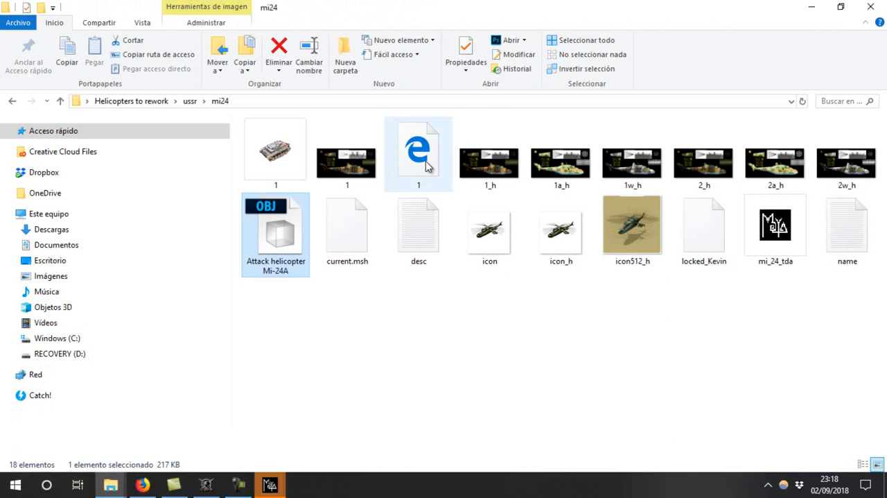
{"action": "left_click", "coordinate": [489, 160]}
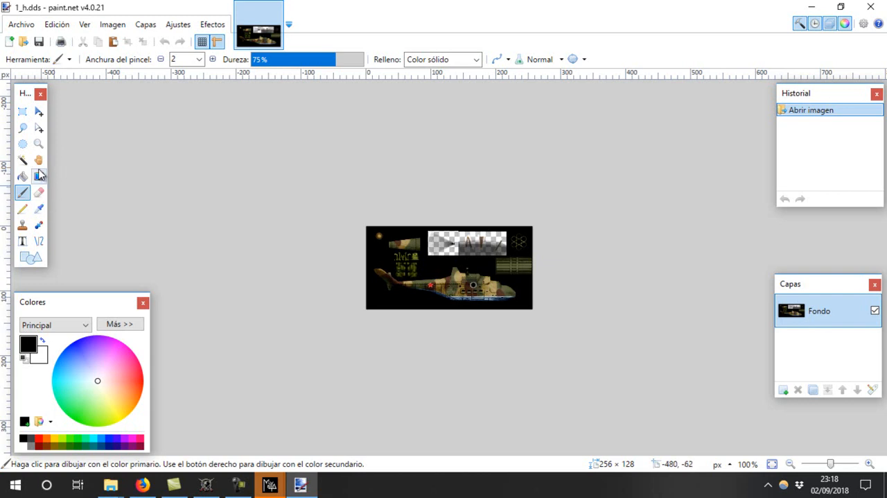
{"action": "left_click", "coordinate": [39, 143]}
{"action": "left_click", "coordinate": [426, 211]}
{"action": "left_click", "coordinate": [426, 211]}
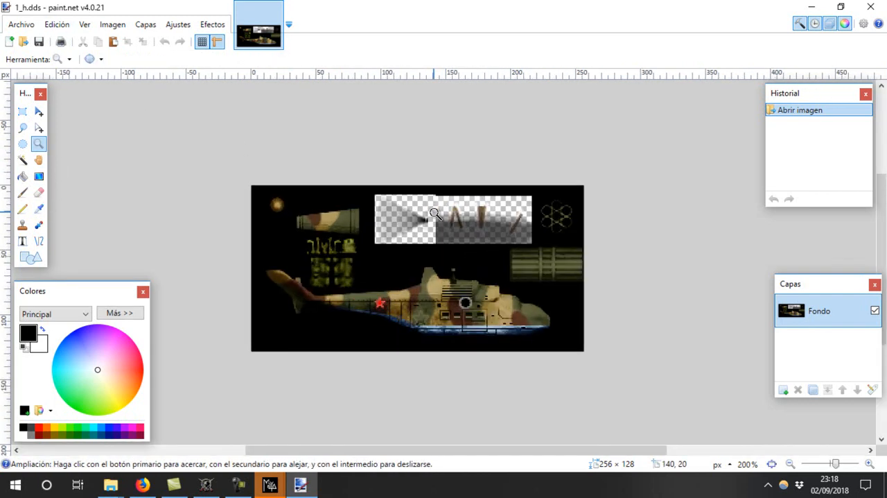
{"action": "left_click", "coordinate": [426, 211]}
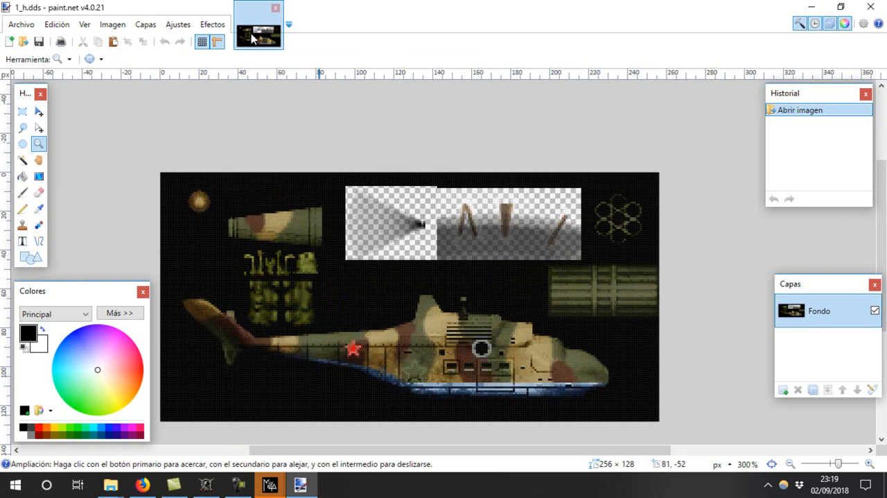
{"action": "left_click", "coordinate": [275, 9]}
{"action": "left_click", "coordinate": [812, 7]}
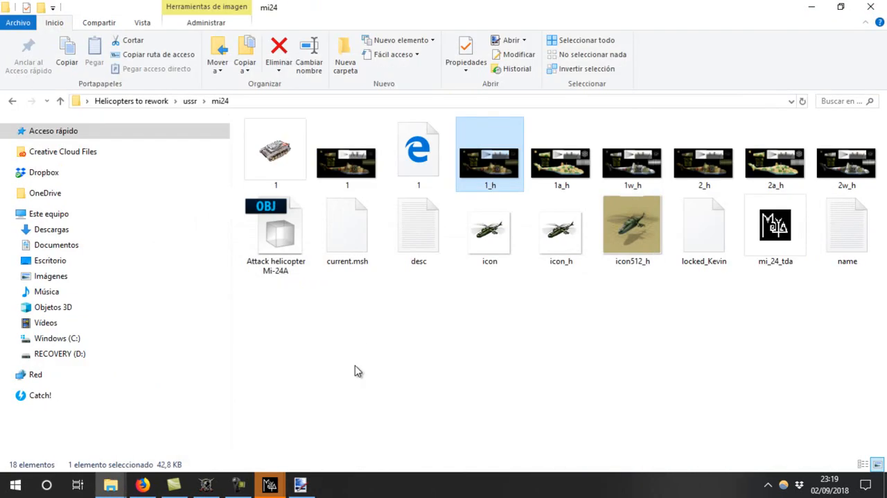
Switch to Maya, close the spare empty scene window and review the helicopter's UV layout before closing the UV Texture Editor
{"action": "left_click", "coordinate": [269, 484]}
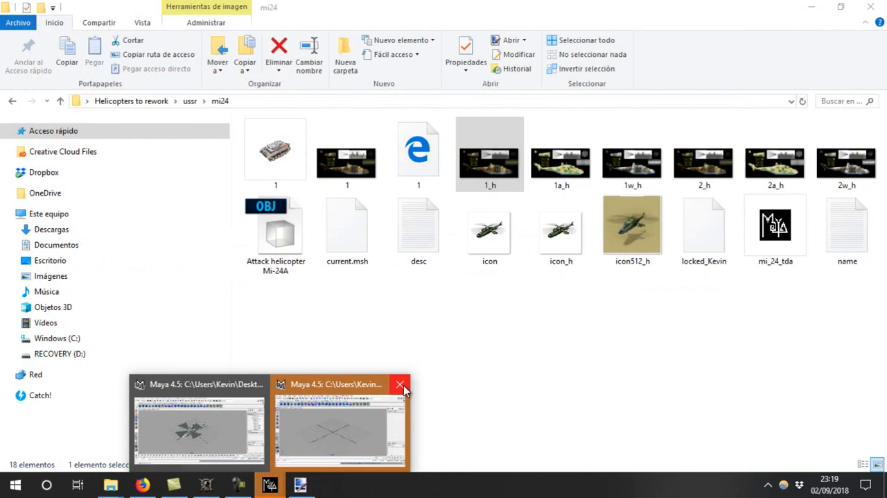
{"action": "left_click", "coordinate": [401, 384]}
{"action": "left_click", "coordinate": [258, 431]}
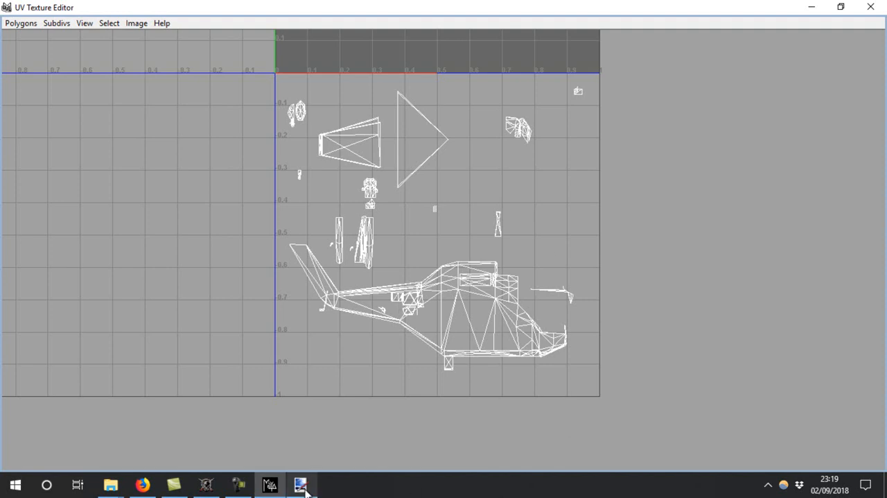
{"action": "mouse_move", "coordinate": [305, 491]}
{"action": "middle_click_drag", "start_coordinate": [506, 141], "coordinate": [547, 386], "text": "alt"}
{"action": "left_click", "coordinate": [870, 7]}
Create a default polygon cube at the origin, show the scene in wireframe and apply planar mapping to the cube
{"action": "left_click_drag", "start_coordinate": [374, 224], "coordinate": [470, 280], "text": "alt"}
{"action": "left_click", "coordinate": [59, 73]}
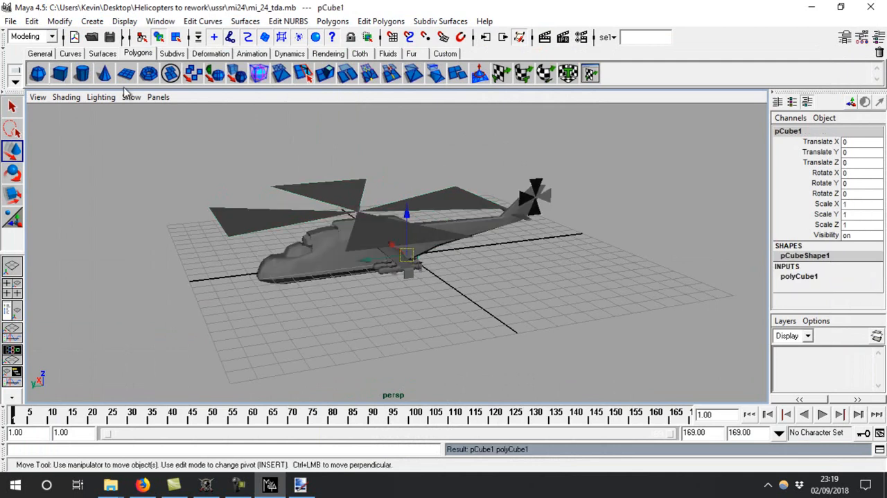
{"action": "left_click_drag", "start_coordinate": [444, 357], "coordinate": [479, 335], "text": "alt"}
{"action": "key", "text": "4"}
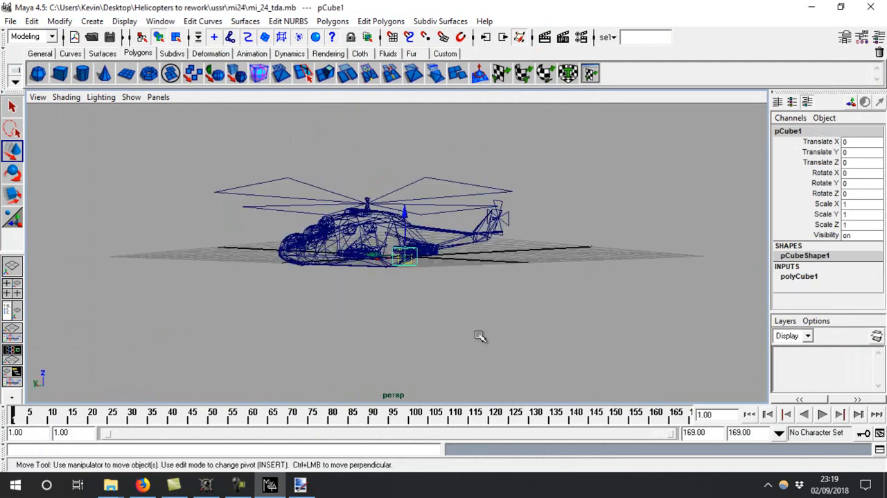
{"action": "left_click", "coordinate": [380, 21]}
{"action": "mouse_move", "coordinate": [389, 41]}
{"action": "left_click", "coordinate": [492, 60]}
{"action": "left_click_drag", "start_coordinate": [562, 158], "coordinate": [575, 158], "text": "alt"}
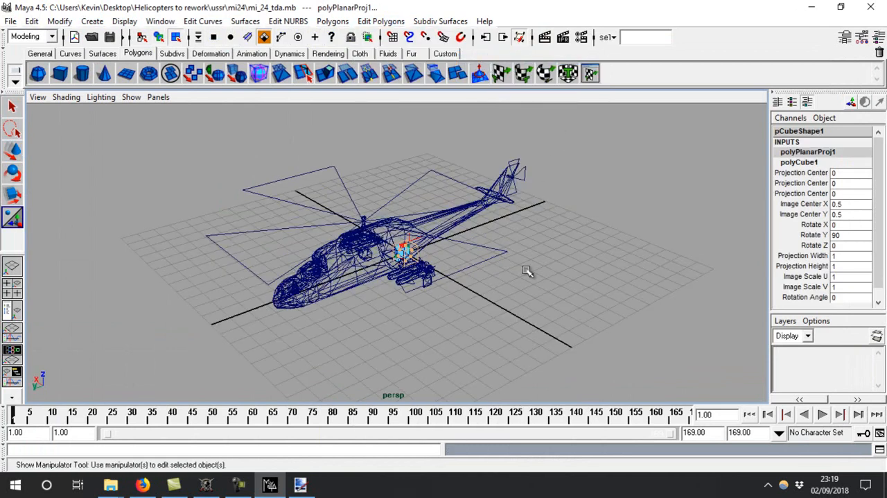
{"action": "left_click", "coordinate": [575, 158]}
Select every mesh from Basis to pCube1 in the Outliner and show their UVs in a maximised UV Texture Editor
{"action": "left_click", "coordinate": [15, 310]}
{"action": "left_click", "coordinate": [83, 194]}
{"action": "left_click", "coordinate": [78, 181]}
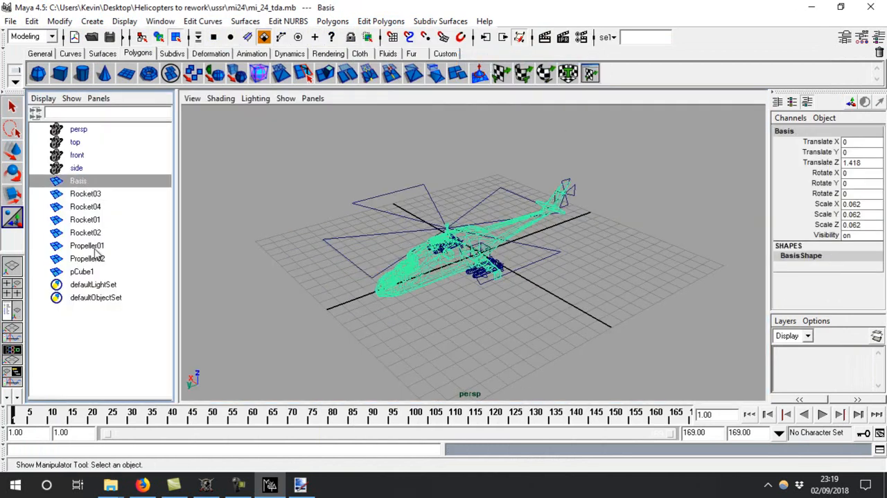
{"action": "left_click", "coordinate": [82, 272], "text": "shift"}
{"action": "left_click", "coordinate": [590, 73]}
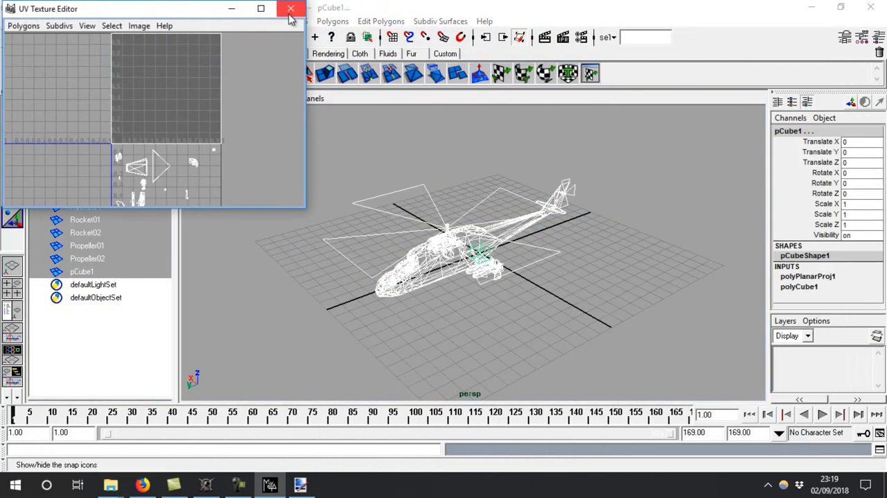
{"action": "left_click", "coordinate": [260, 9]}
Select all UVs of the helicopter and cube and move them straight up toward the upper texture square
{"action": "middle_click_drag", "start_coordinate": [488, 171], "coordinate": [484, 242], "text": "alt"}
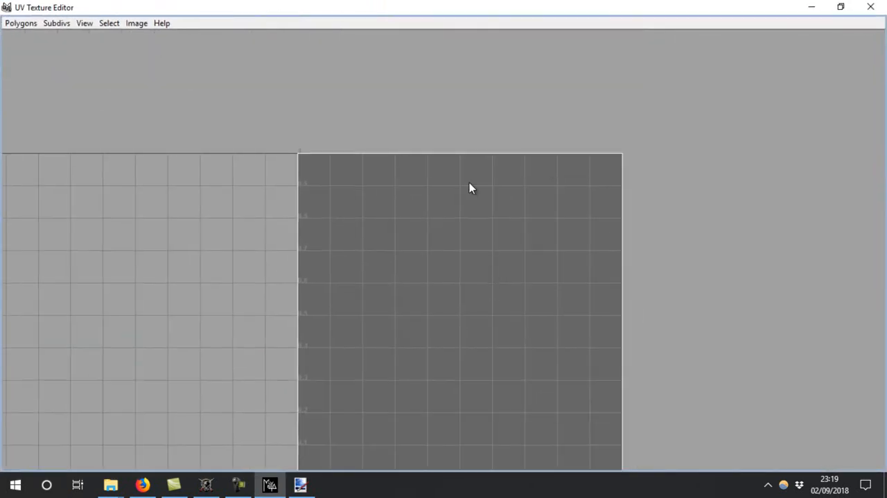
{"action": "right_click_drag", "start_coordinate": [494, 182], "coordinate": [176, 216], "text": "alt"}
{"action": "middle_click_drag", "start_coordinate": [484, 327], "coordinate": [511, 60], "text": "alt"}
{"action": "right_click_drag", "start_coordinate": [510, 61], "coordinate": [388, 104], "text": "alt"}
{"action": "middle_click_drag", "start_coordinate": [388, 115], "coordinate": [367, 316], "text": "alt"}
{"action": "right_click_drag", "start_coordinate": [400, 297], "coordinate": [448, 302]}
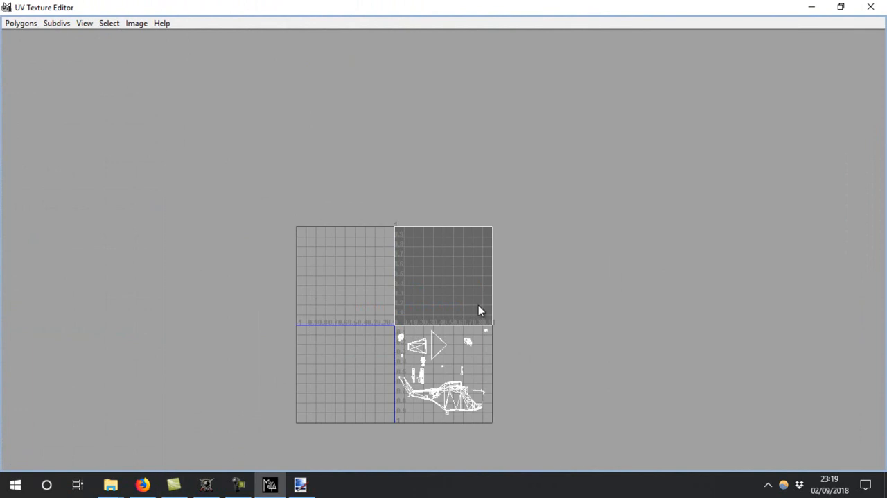
{"action": "key", "text": "w"}
{"action": "left_click_drag", "start_coordinate": [447, 213], "coordinate": [447, 137]}
{"action": "right_click_drag", "start_coordinate": [448, 133], "coordinate": [626, 109], "text": "alt"}
{"action": "middle_click_drag", "start_coordinate": [497, 67], "coordinate": [477, 264], "text": "alt"}
{"action": "left_click_drag", "start_coordinate": [426, 207], "coordinate": [443, 1]}
{"action": "right_click_drag", "start_coordinate": [374, 229], "coordinate": [503, 181], "text": "alt"}
{"action": "middle_click_drag", "start_coordinate": [488, 99], "coordinate": [579, 478], "text": "alt"}
{"action": "left_click_drag", "start_coordinate": [469, 124], "coordinate": [465, 4]}
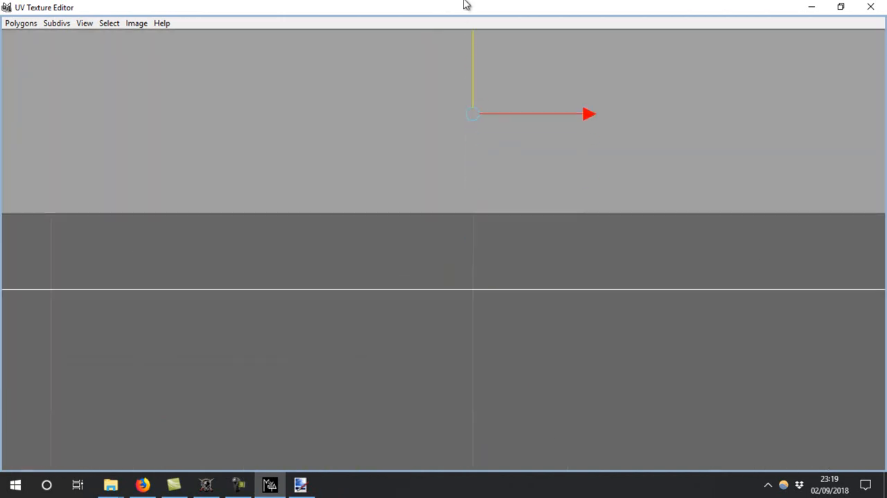
Fine-adjust the UVs vertically at high zoom so the cube's UV edge meets the top border of the texture square
{"action": "middle_click_drag", "start_coordinate": [465, 201], "coordinate": [462, 356], "text": "alt"}
{"action": "right_click_drag", "start_coordinate": [461, 356], "coordinate": [538, 371], "text": "alt"}
{"action": "middle_click_drag", "start_coordinate": [538, 370], "coordinate": [538, 203], "text": "alt"}
{"action": "left_click_drag", "start_coordinate": [424, 116], "coordinate": [427, 12]}
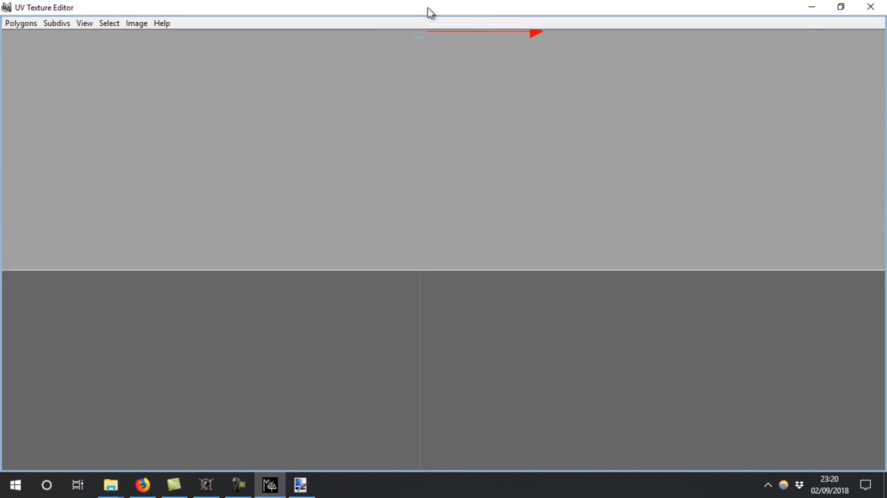
{"action": "right_click_drag", "start_coordinate": [719, 275], "coordinate": [299, 356], "text": "alt"}
{"action": "middle_click_drag", "start_coordinate": [736, 254], "coordinate": [449, 226], "text": "alt"}
{"action": "right_click_drag", "start_coordinate": [307, 236], "coordinate": [509, 239], "text": "alt"}
{"action": "middle_click_drag", "start_coordinate": [134, 231], "coordinate": [761, 305], "text": "alt"}
{"action": "right_click_drag", "start_coordinate": [360, 278], "coordinate": [555, 284], "text": "alt"}
{"action": "right_click_drag", "start_coordinate": [305, 208], "coordinate": [512, 201], "text": "alt"}
{"action": "middle_click_drag", "start_coordinate": [503, 73], "coordinate": [510, 316], "text": "alt"}
{"action": "middle_click_drag", "start_coordinate": [168, 208], "coordinate": [532, 277], "text": "alt"}
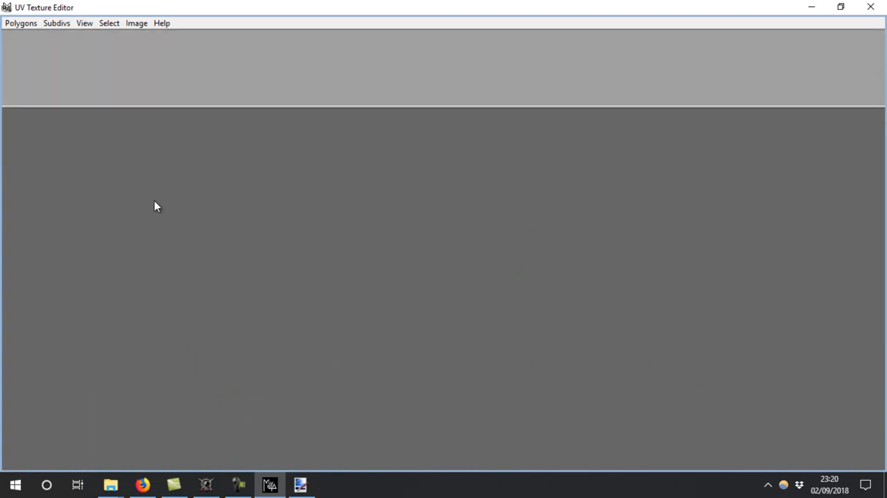
{"action": "middle_click_drag", "start_coordinate": [217, 205], "coordinate": [657, 308], "text": "alt"}
{"action": "middle_click_drag", "start_coordinate": [25, 207], "coordinate": [610, 303], "text": "alt"}
{"action": "mouse_move", "coordinate": [234, 209]}
{"action": "middle_mouse_down", "text": "alt"}
{"action": "mouse_move", "coordinate": [605, 296]}
{"action": "mouse_move", "coordinate": [638, 329]}
{"action": "middle_mouse_up", "text": "alt"}
{"action": "right_click_drag", "start_coordinate": [589, 324], "coordinate": [137, 316], "text": "alt"}
{"action": "right_click_drag", "start_coordinate": [589, 298], "coordinate": [128, 290], "text": "alt"}
{"action": "right_click_drag", "start_coordinate": [589, 264], "coordinate": [160, 236], "text": "alt"}
{"action": "middle_click_drag", "start_coordinate": [681, 162], "coordinate": [884, 199], "text": "alt"}
{"action": "middle_click_drag", "start_coordinate": [74, 150], "coordinate": [580, 148], "text": "alt"}
{"action": "right_click_drag", "start_coordinate": [580, 149], "coordinate": [883, 141], "text": "alt"}
{"action": "middle_click_drag", "start_coordinate": [780, 114], "coordinate": [251, 119], "text": "alt"}
{"action": "left_click_drag", "start_coordinate": [337, 111], "coordinate": [338, 111]}
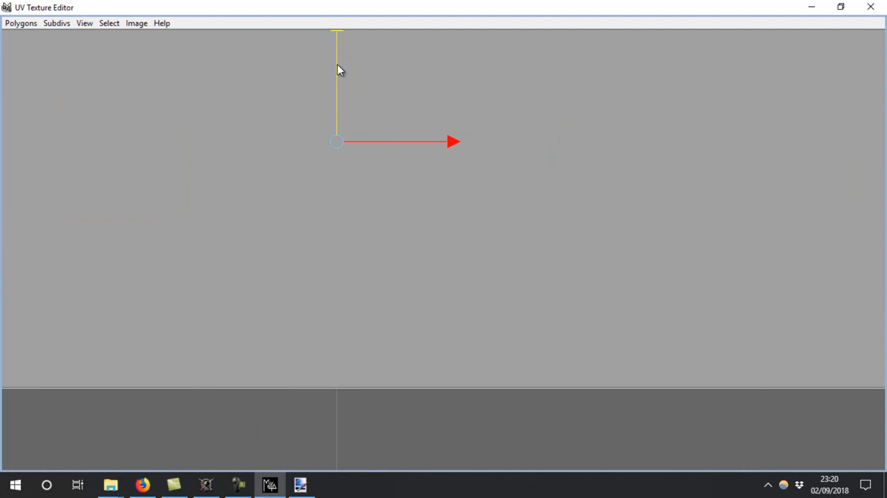
{"action": "right_click_drag", "start_coordinate": [808, 212], "coordinate": [415, 156], "text": "alt"}
Close the UV Texture Editor and delete the helper cube pCube1
{"action": "left_click", "coordinate": [871, 7]}
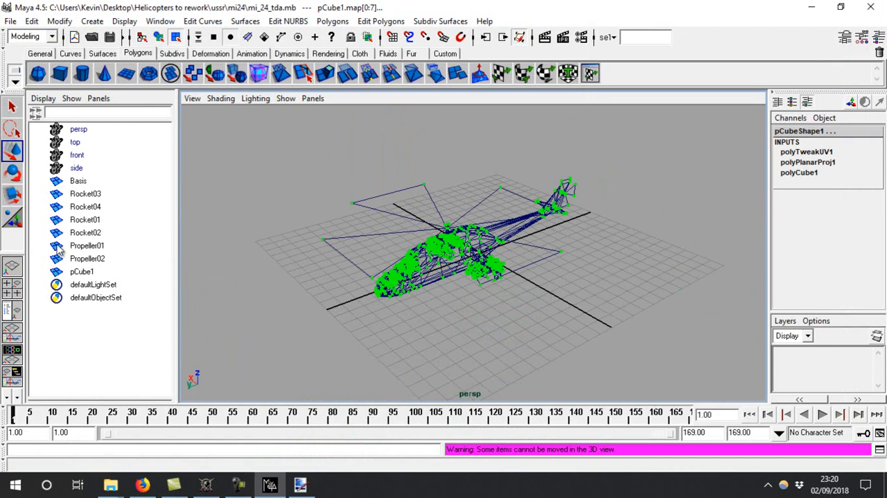
{"action": "left_click", "coordinate": [82, 271]}
{"action": "key", "text": "Delete"}
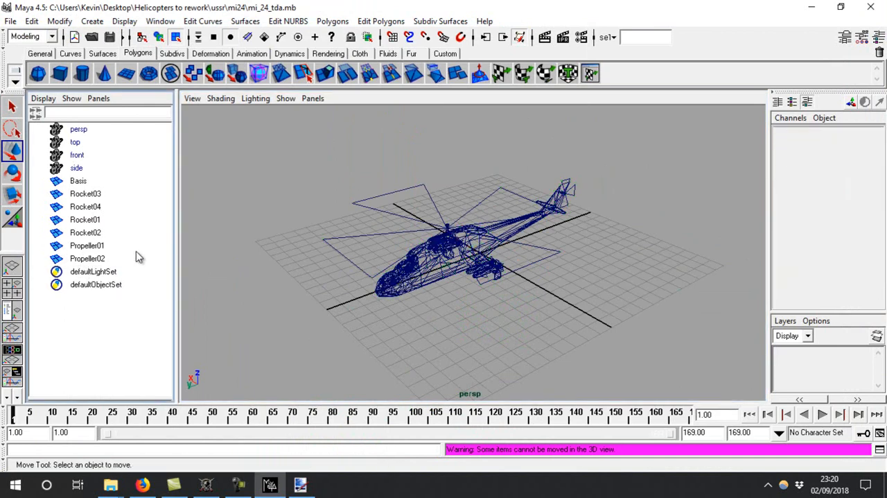
Switch the perspective view to shaded display and select the main rotor mesh Propeller02
{"action": "left_click", "coordinate": [527, 206]}
{"action": "key", "text": "5"}
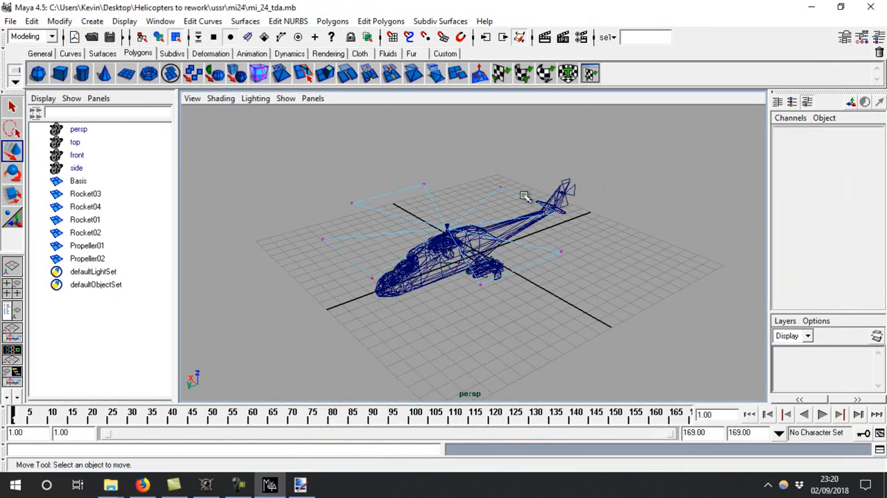
{"action": "mouse_move", "coordinate": [500, 232]}
{"action": "left_mouse_down", "text": "alt"}
{"action": "mouse_move", "coordinate": [485, 243]}
{"action": "mouse_move", "coordinate": [447, 205]}
{"action": "left_mouse_up", "text": "alt"}
{"action": "right_click", "coordinate": [447, 205]}
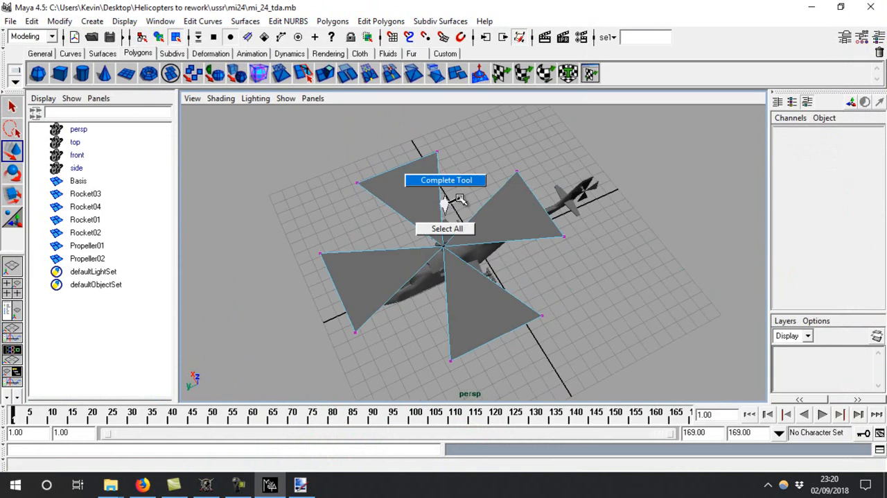
{"action": "right_click_drag", "start_coordinate": [411, 202], "coordinate": [426, 191]}
{"action": "left_click", "coordinate": [417, 211]}
{"action": "left_click_drag", "start_coordinate": [410, 219], "coordinate": [423, 177], "text": "alt"}
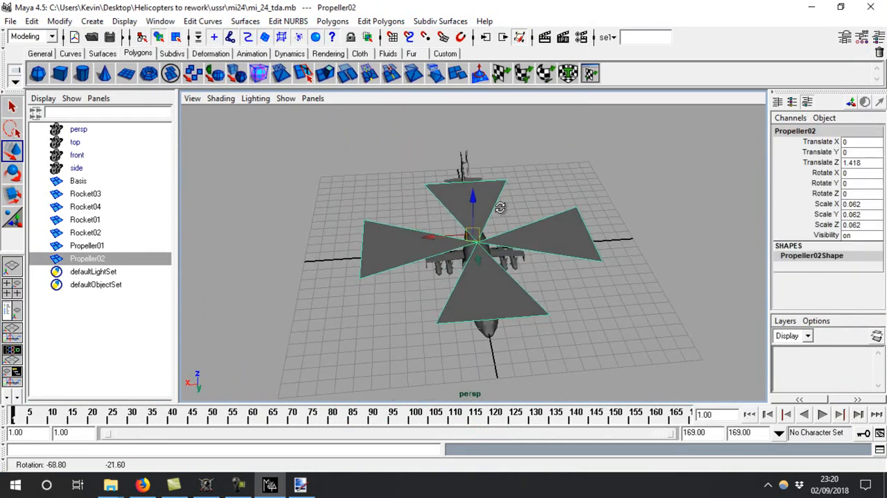
Create a polygon cylinder and set its X rotation to 90
{"action": "left_click", "coordinate": [82, 73]}
{"action": "left_click_drag", "start_coordinate": [608, 282], "coordinate": [619, 257], "text": "alt"}
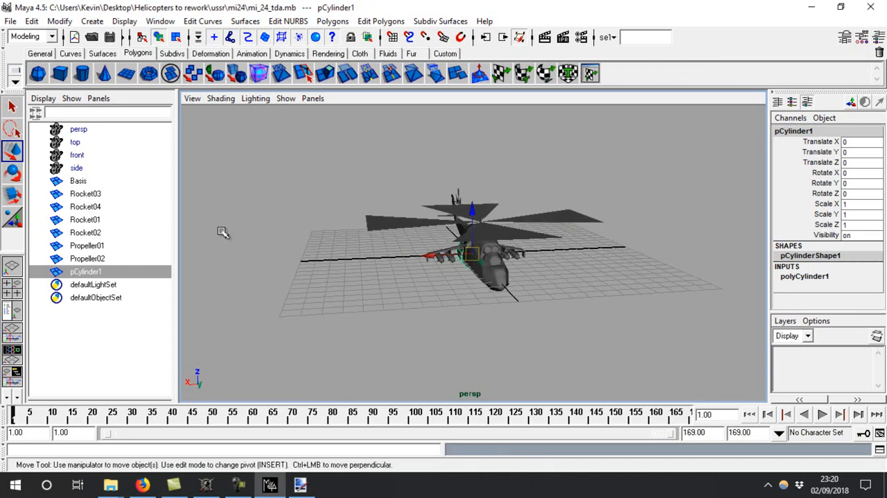
{"action": "key", "text": "e"}
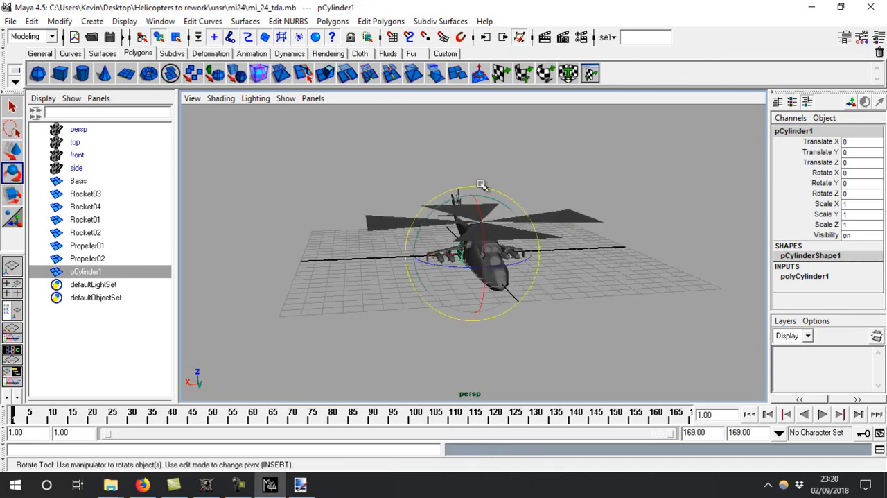
{"action": "left_click_drag", "start_coordinate": [485, 215], "coordinate": [483, 312]}
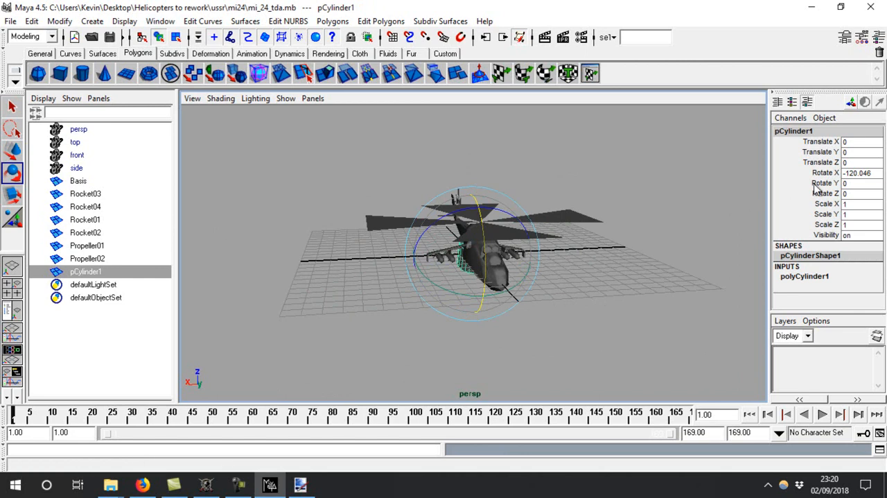
{"action": "left_click", "coordinate": [860, 172]}
{"action": "type", "text": "90"}
{"action": "key", "text": "Return"}
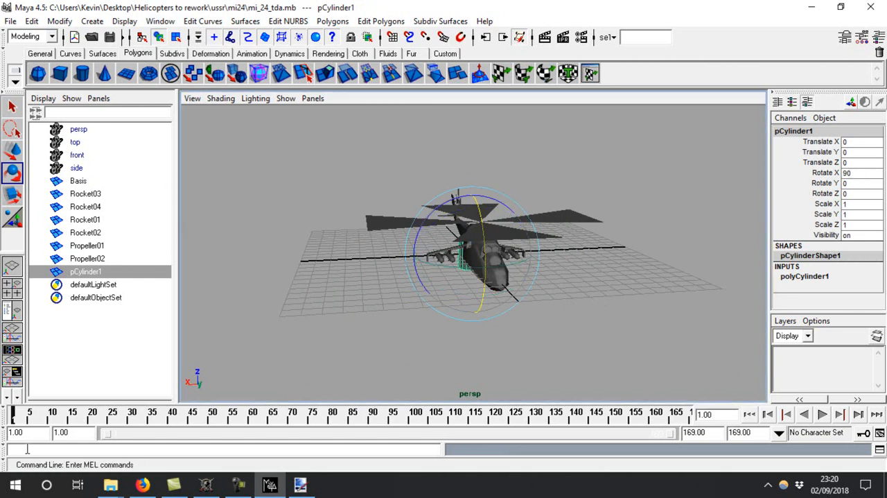
Flatten the cylinder to a Y scale of about 0.003 and move it onto the main rotor hub at about Y 2.88, Z 3
{"action": "left_click", "coordinate": [17, 283]}
{"action": "key", "text": "space"}
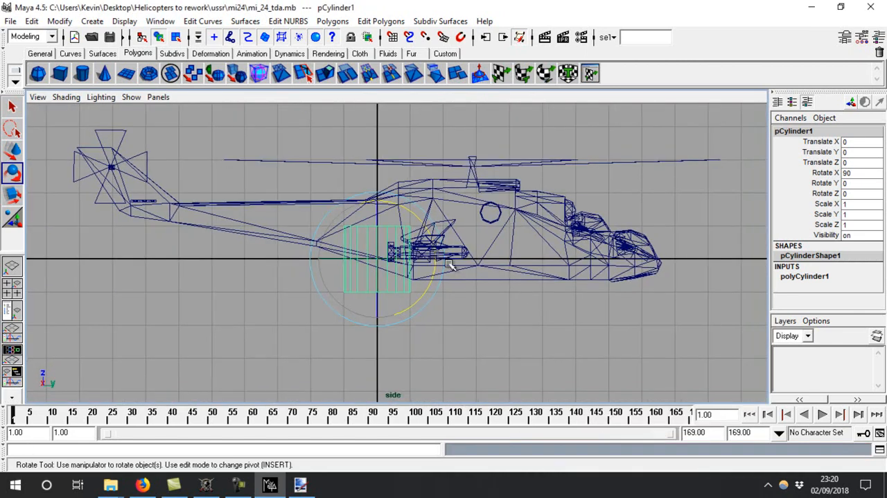
{"action": "key", "text": "w"}
{"action": "key", "text": "r"}
{"action": "left_click_drag", "start_coordinate": [376, 216], "coordinate": [367, 254]}
{"action": "scroll", "coordinate": [367, 253], "scroll_direction": "up", "scroll_amount": 5}
{"action": "left_click_drag", "start_coordinate": [395, 203], "coordinate": [477, 172]}
{"action": "scroll", "coordinate": [396, 251], "scroll_direction": "down", "scroll_amount": 5}
{"action": "key", "text": "w"}
{"action": "key", "text": "f"}
{"action": "right_click_drag", "start_coordinate": [361, 232], "coordinate": [532, 332], "text": "alt"}
{"action": "left_click_drag", "start_coordinate": [398, 254], "coordinate": [360, 220]}
{"action": "key", "text": "space"}
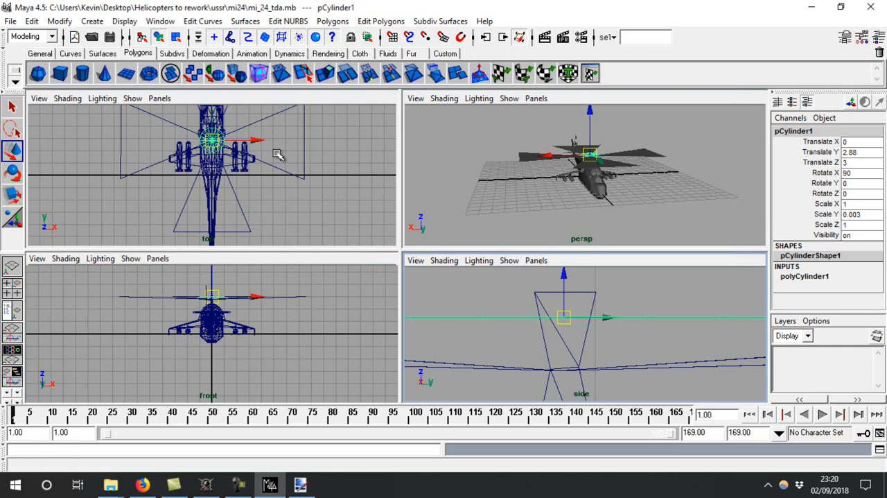
Centre the disc on the main rotor in the top view and scale it uniformly to about 7.49 to span the blades
{"action": "key", "text": "space"}
{"action": "key", "text": "f"}
{"action": "right_click_drag", "start_coordinate": [323, 224], "coordinate": [627, 314], "text": "alt"}
{"action": "mouse_move", "coordinate": [398, 255]}
{"action": "left_mouse_down"}
{"action": "mouse_move", "coordinate": [346, 386]}
{"action": "mouse_move", "coordinate": [452, 297]}
{"action": "mouse_move", "coordinate": [415, 257]}
{"action": "left_mouse_up"}
{"action": "right_click_drag", "start_coordinate": [477, 262], "coordinate": [274, 225], "text": "alt"}
{"action": "right_click_drag", "start_coordinate": [805, 335], "coordinate": [357, 273], "text": "alt"}
{"action": "key", "text": "r"}
{"action": "middle_click_drag", "start_coordinate": [455, 252], "coordinate": [492, 217]}
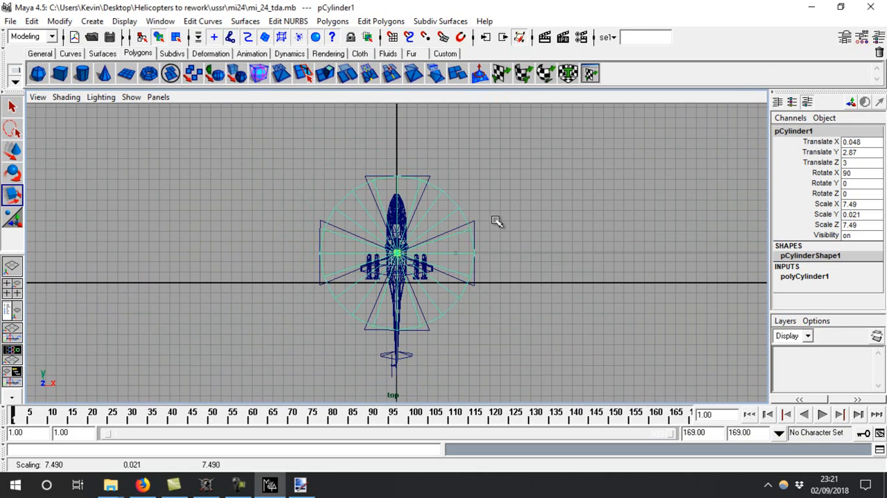
Switch to the Blitzkrieg Resource Editor to examine the helicopter's original rotor, and return to Maya
{"action": "left_click", "coordinate": [206, 484]}
{"action": "left_click_drag", "start_coordinate": [735, 440], "coordinate": [831, 403]}
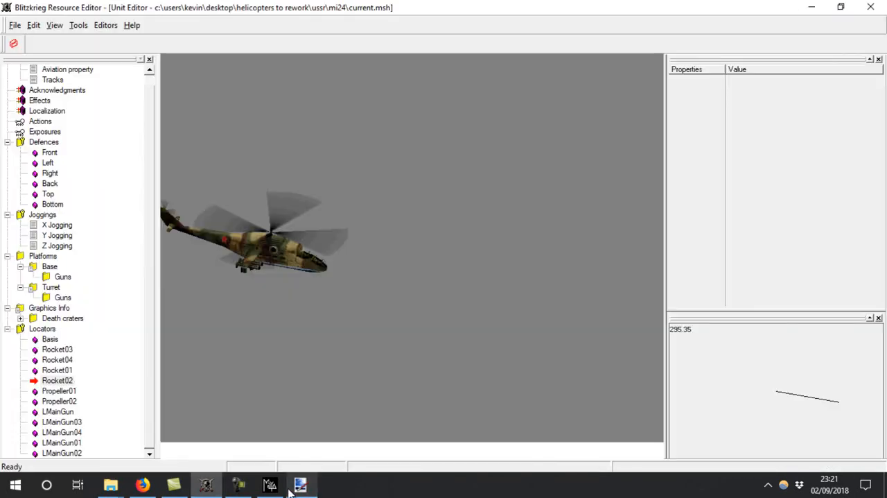
{"action": "left_click", "coordinate": [278, 486]}
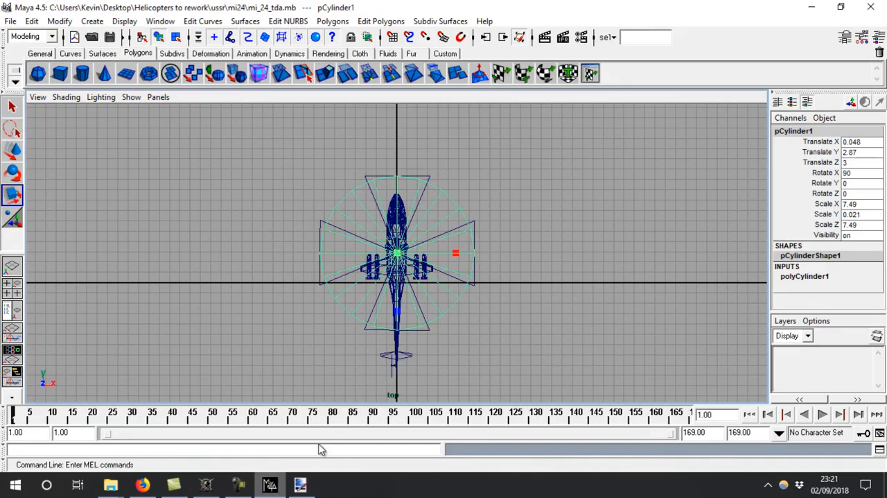
Fine-tune the main rotor disc to a diameter scale of about 7.455, a Y scale of 0.004 and a height of about Z 3.001
{"action": "right_click_drag", "start_coordinate": [311, 246], "coordinate": [551, 271], "text": "alt"}
{"action": "left_click_drag", "start_coordinate": [407, 254], "coordinate": [402, 255]}
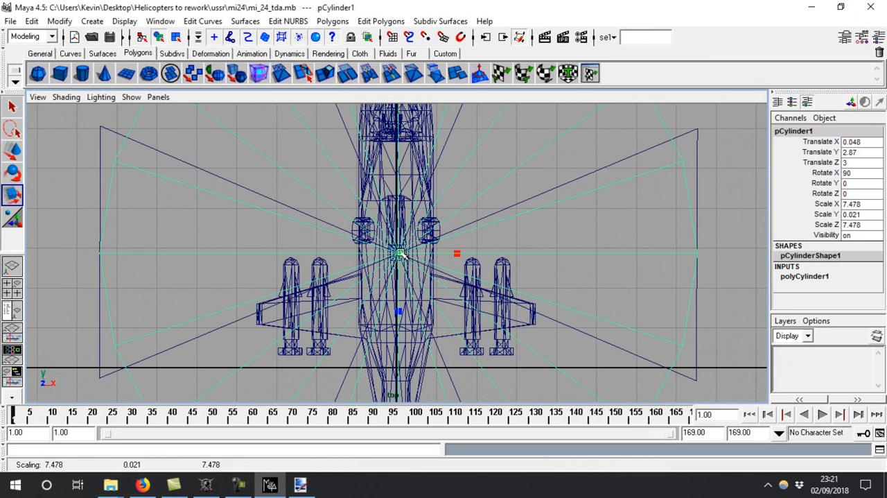
{"action": "right_click_drag", "start_coordinate": [400, 254], "coordinate": [243, 215], "text": "alt"}
{"action": "right_click_drag", "start_coordinate": [685, 280], "coordinate": [352, 321], "text": "alt"}
{"action": "key", "text": "space"}
{"action": "key", "text": "space"}
{"action": "mouse_move", "coordinate": [350, 163]}
{"action": "left_mouse_down"}
{"action": "mouse_move", "coordinate": [342, 204]}
{"action": "mouse_move", "coordinate": [350, 179]}
{"action": "left_mouse_up"}
{"action": "key", "text": "w"}
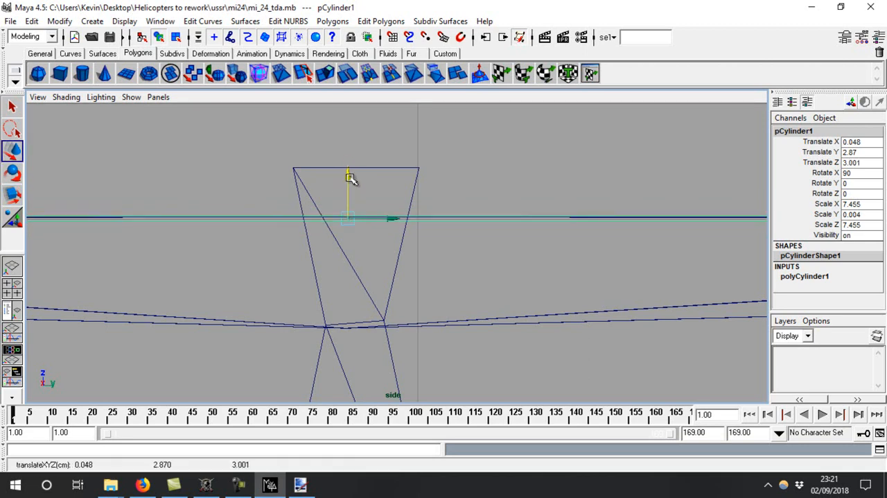
Select the original main rotor blades and compare them with the new disc in wireframe and shaded perspective display
{"action": "key", "text": "space"}
{"action": "key", "text": "space"}
{"action": "left_click_drag", "start_coordinate": [426, 220], "coordinate": [297, 259], "text": "alt"}
{"action": "scroll", "coordinate": [284, 215], "scroll_direction": "down", "scroll_amount": 5}
{"action": "left_click_drag", "start_coordinate": [275, 184], "coordinate": [240, 215], "text": "alt"}
{"action": "right_click_drag", "start_coordinate": [240, 215], "coordinate": [446, 328], "text": "alt"}
{"action": "left_click_drag", "start_coordinate": [446, 329], "coordinate": [455, 296], "text": "alt"}
{"action": "left_click", "coordinate": [424, 289]}
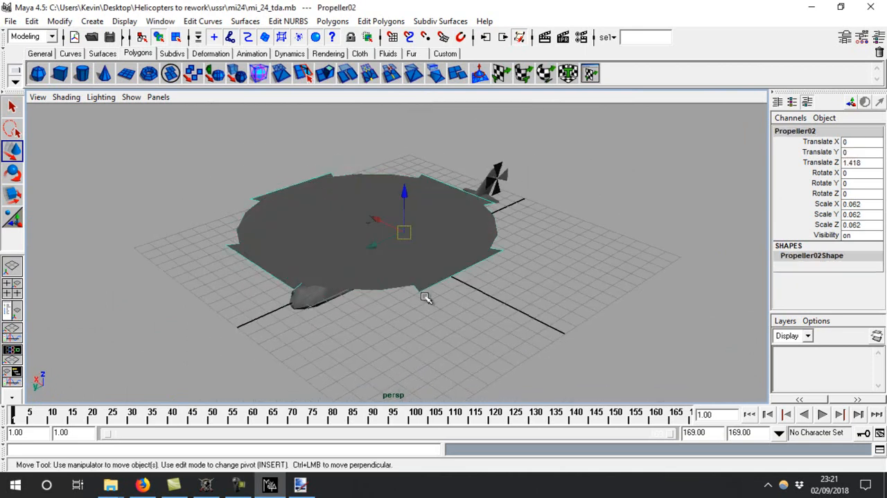
{"action": "key", "text": "4"}
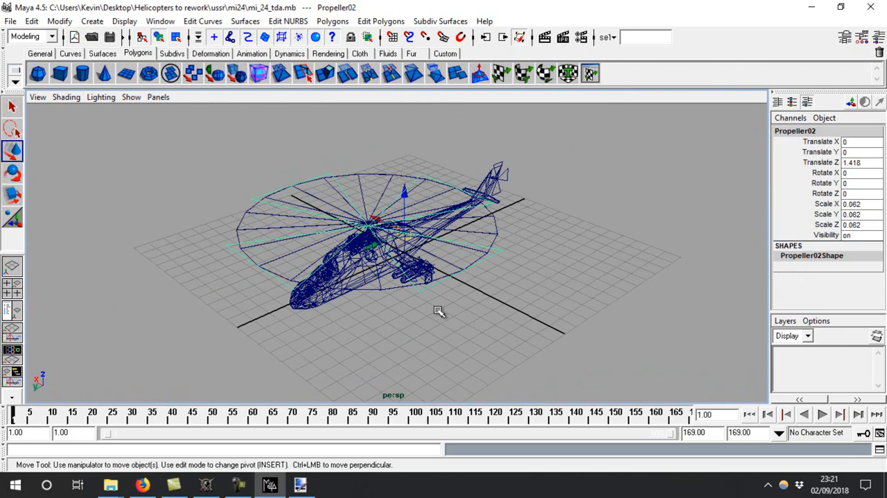
{"action": "key", "text": "5"}
{"action": "key", "text": "4"}
{"action": "key", "text": "5"}
{"action": "key", "text": "4"}
{"action": "key", "text": "5"}
{"action": "key", "text": "4"}
{"action": "key", "text": "5"}
{"action": "key", "text": "4"}
{"action": "key", "text": "5"}
{"action": "key", "text": "4"}
{"action": "key", "text": "5"}
{"action": "key", "text": "4"}
{"action": "key", "text": "5"}
{"action": "key", "text": "4"}
{"action": "key", "text": "5"}
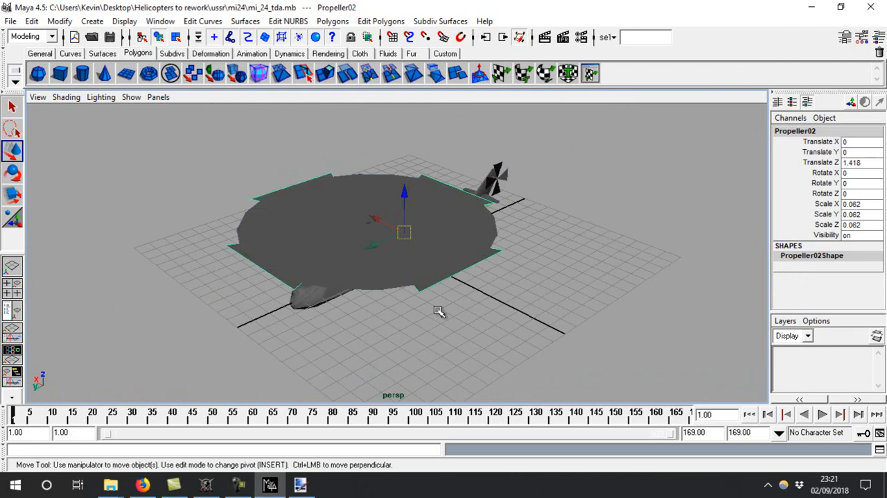
Delete the original main rotor mesh Propeller02, leaving the new disc in shaded display
{"action": "key", "text": "4"}
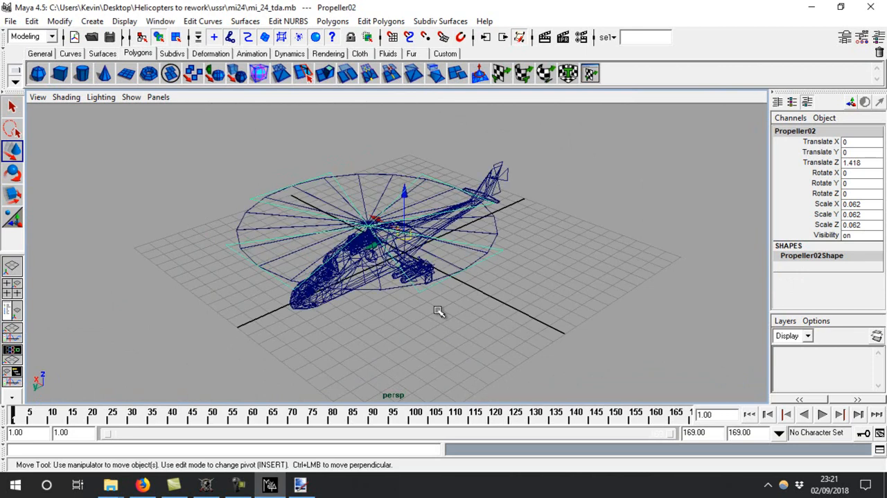
{"action": "left_click", "coordinate": [438, 313]}
{"action": "key", "text": "5"}
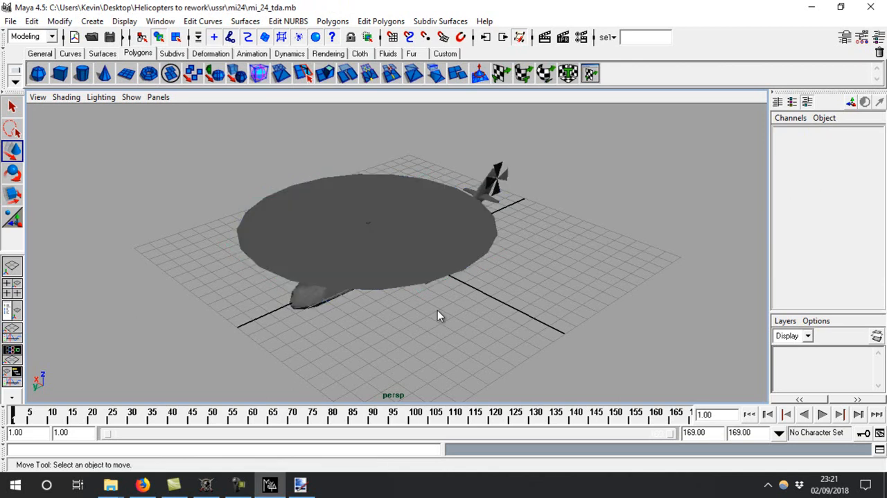
{"action": "mouse_move", "coordinate": [437, 316]}
{"action": "left_mouse_down", "text": "alt"}
{"action": "mouse_move", "coordinate": [422, 252]}
{"action": "mouse_move", "coordinate": [467, 229]}
{"action": "mouse_move", "coordinate": [531, 237]}
{"action": "left_mouse_up", "text": "alt"}
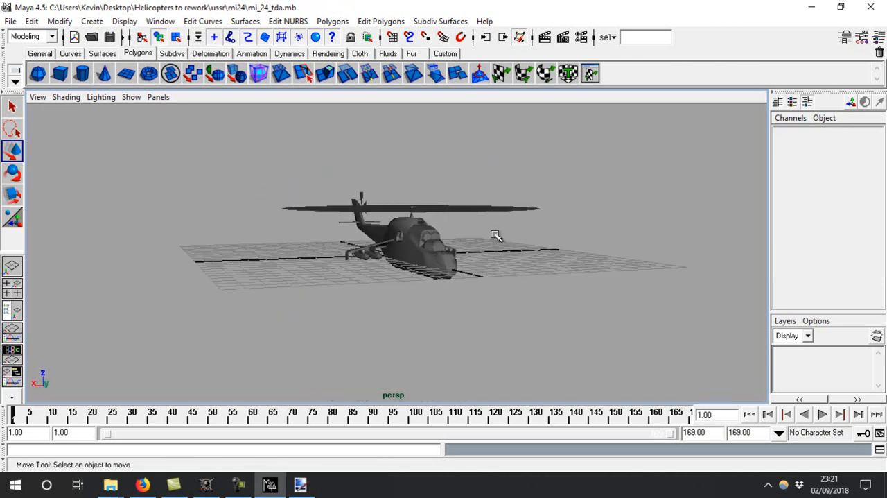
Examine the tail rotor mesh Propeller01 up close and create a second polygon cylinder for it
{"action": "left_click", "coordinate": [371, 208]}
{"action": "left_click_drag", "start_coordinate": [373, 239], "coordinate": [554, 298], "text": "alt"}
{"action": "left_click", "coordinate": [283, 263]}
{"action": "left_click_drag", "start_coordinate": [325, 317], "coordinate": [508, 326], "text": "alt"}
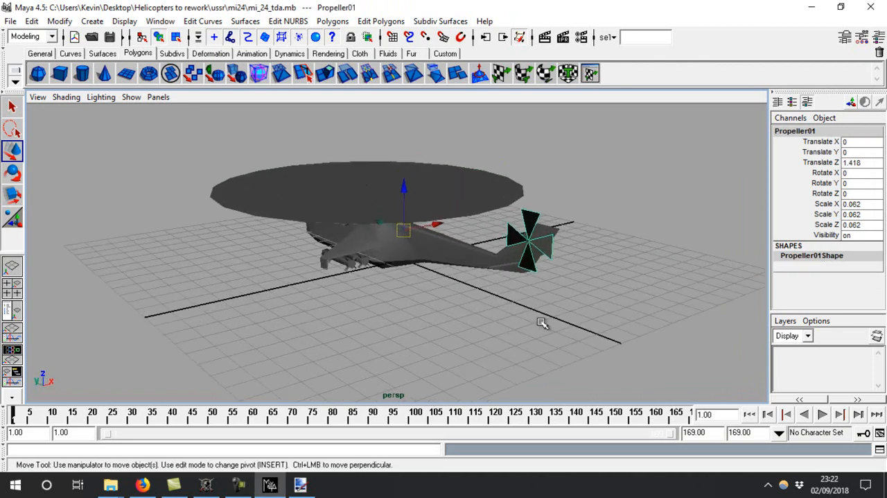
{"action": "key", "text": "f"}
{"action": "scroll", "coordinate": [476, 301], "scroll_direction": "down", "scroll_amount": 4}
{"action": "left_click_drag", "start_coordinate": [326, 248], "coordinate": [402, 223], "text": "alt"}
{"action": "right_click_drag", "start_coordinate": [401, 224], "coordinate": [307, 182], "text": "alt"}
{"action": "left_click", "coordinate": [82, 73]}
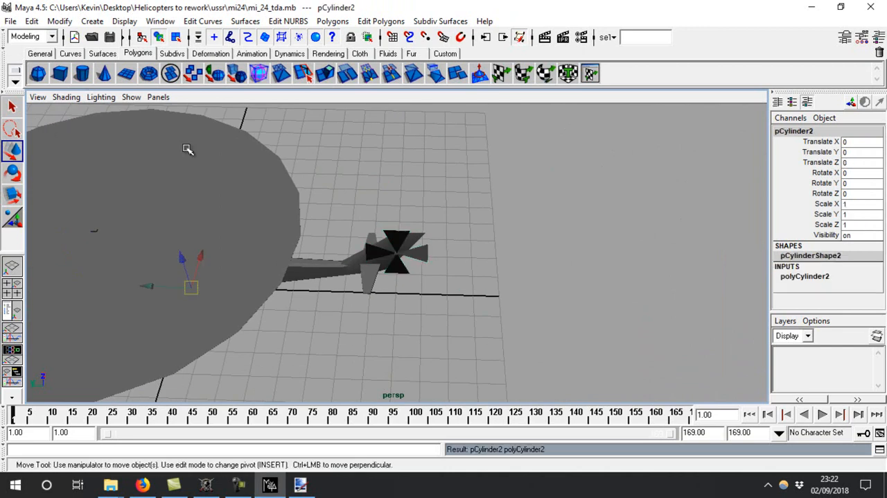
Set the second cylinder's rotation to X 0, Y 0 and Z 90 so its round face shows in the side view
{"action": "key", "text": "space"}
{"action": "key", "text": "space"}
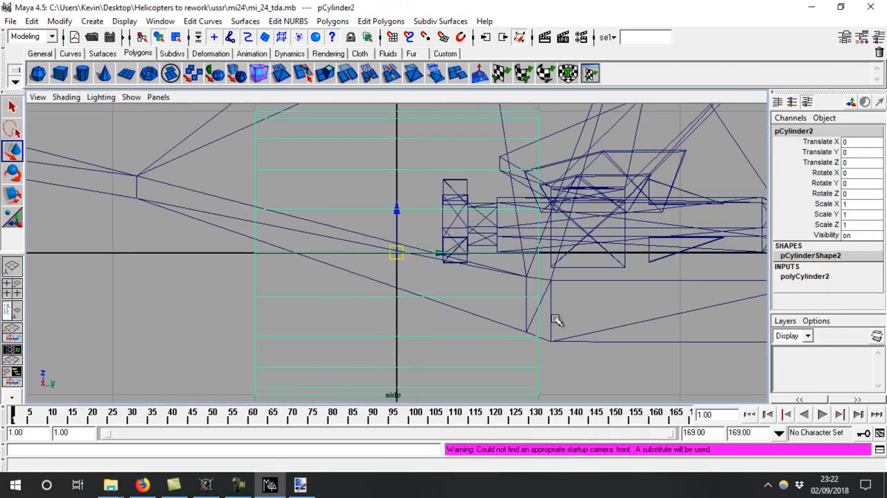
{"action": "right_click_drag", "start_coordinate": [560, 323], "coordinate": [585, 232], "text": "alt"}
{"action": "key", "text": "r"}
{"action": "key", "text": "e"}
{"action": "left_click_drag", "start_coordinate": [449, 257], "coordinate": [378, 253]}
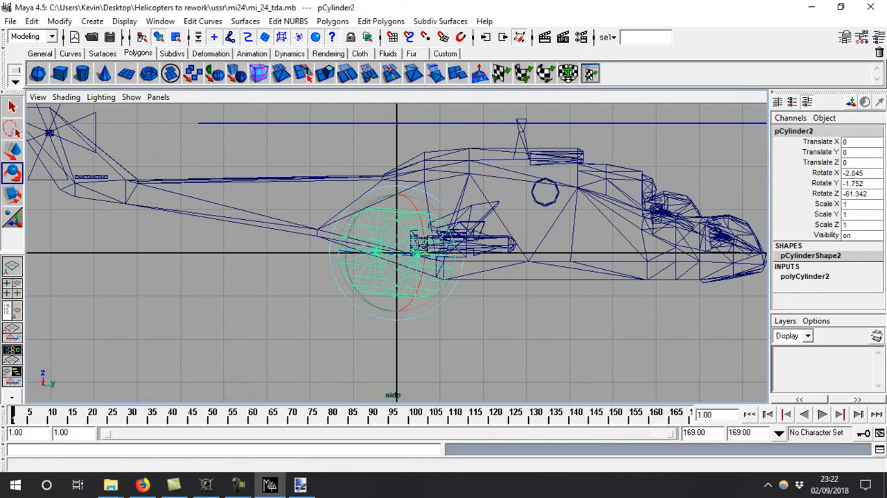
{"action": "left_click", "coordinate": [854, 174]}
{"action": "type", "text": "0"}
{"action": "left_click", "coordinate": [856, 183]}
{"action": "type", "text": "0"}
{"action": "left_click", "coordinate": [858, 190]}
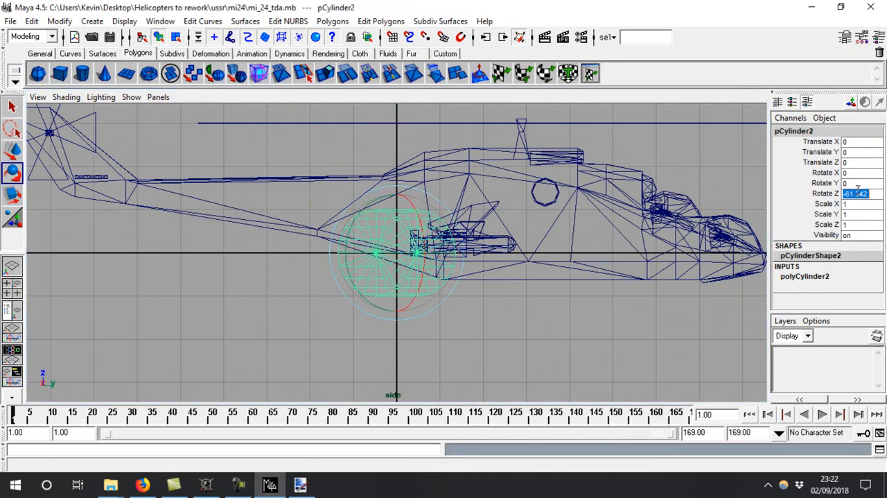
{"action": "type", "text": "90"}
{"action": "key", "text": "Return"}
{"action": "key", "text": "s"}
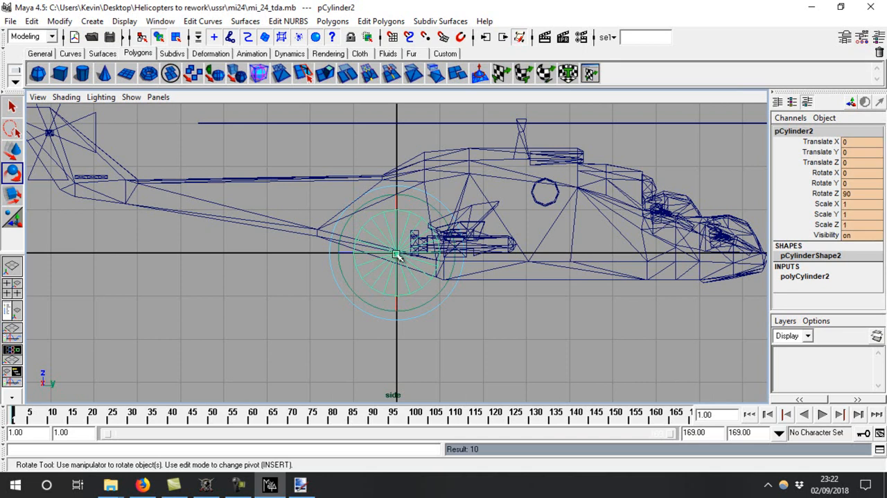
{"action": "key", "text": "ctrl+z"}
Move the second cylinder onto the tail rotor centre at about Y -8.064, Z 2.792 and scale it to about 1.1 to match the blades
{"action": "key", "text": "w"}
{"action": "left_click_drag", "start_coordinate": [397, 254], "coordinate": [48, 130]}
{"action": "key", "text": "f"}
{"action": "right_click_drag", "start_coordinate": [404, 265], "coordinate": [696, 417], "text": "alt"}
{"action": "left_click_drag", "start_coordinate": [398, 255], "coordinate": [409, 276]}
{"action": "key", "text": "f"}
{"action": "key", "text": "w"}
{"action": "key", "text": "r"}
{"action": "left_click_drag", "start_coordinate": [399, 258], "coordinate": [415, 253]}
{"action": "key", "text": "w"}
{"action": "left_click", "coordinate": [444, 259]}
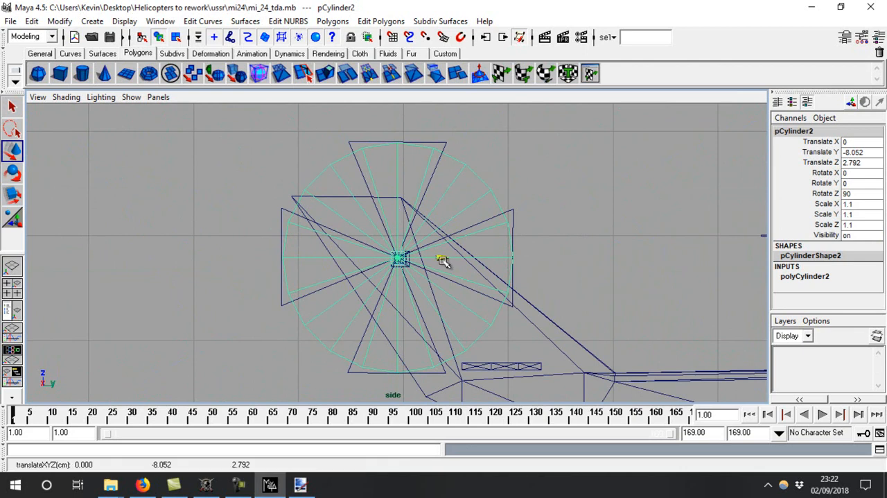
{"action": "left_click_drag", "start_coordinate": [442, 260], "coordinate": [440, 259]}
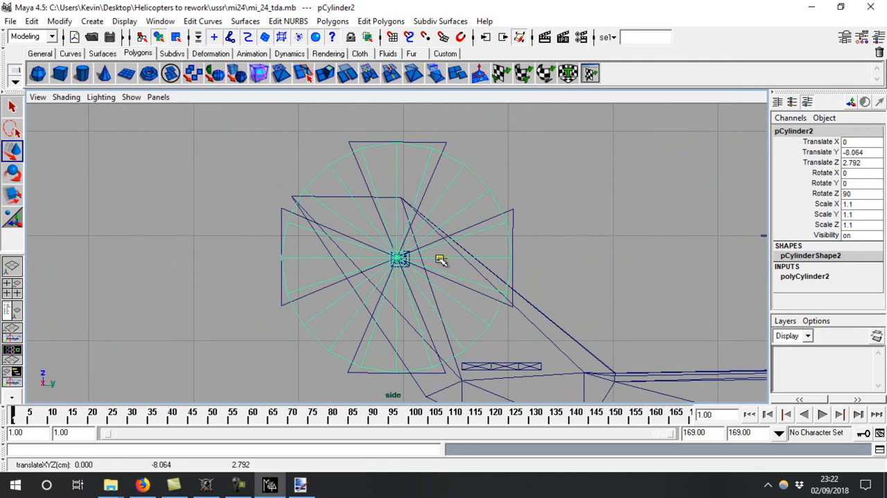
Try to flatten the tail rotor cylinder along its axis in the top view
{"action": "key", "text": "space"}
{"action": "key", "text": "space"}
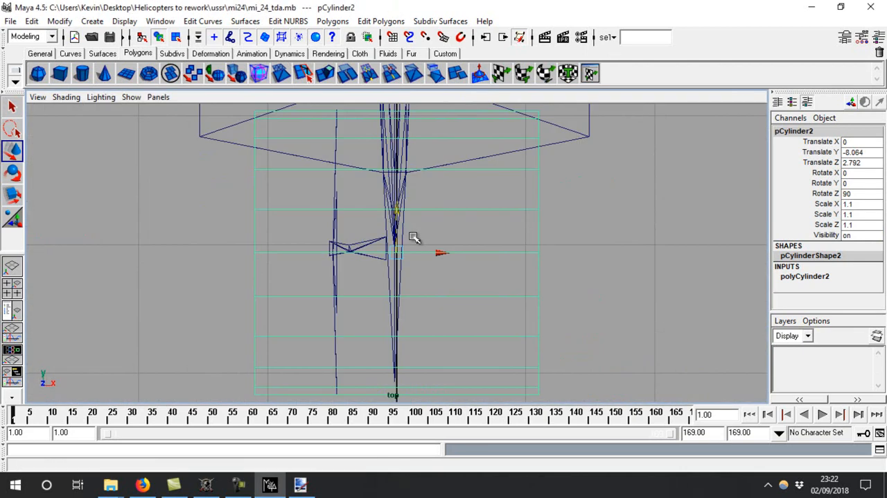
{"action": "key", "text": "r"}
{"action": "left_click_drag", "start_coordinate": [342, 254], "coordinate": [400, 261]}
{"action": "key", "text": "ctrl+z"}
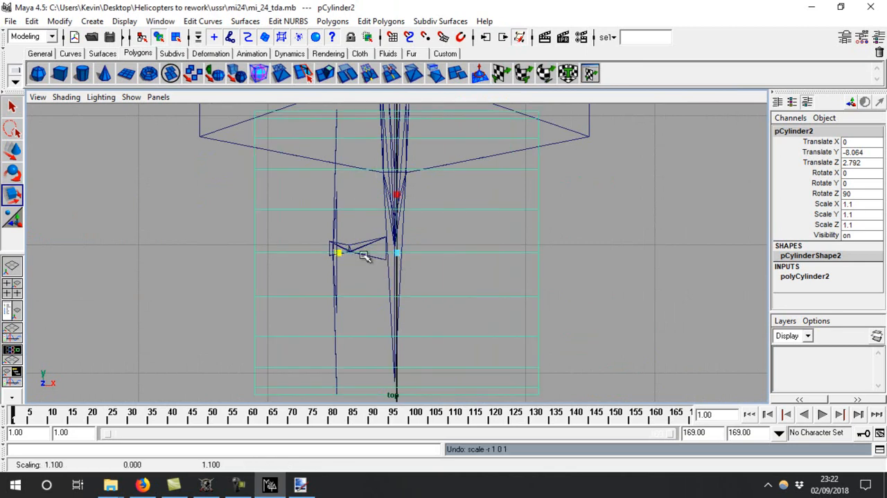
{"action": "left_click_drag", "start_coordinate": [342, 253], "coordinate": [397, 262]}
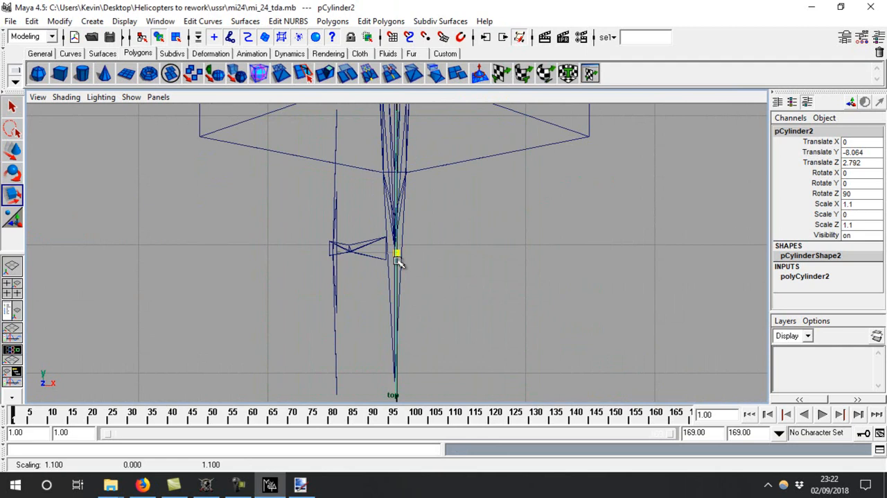
{"action": "key", "text": "ctrl+z"}
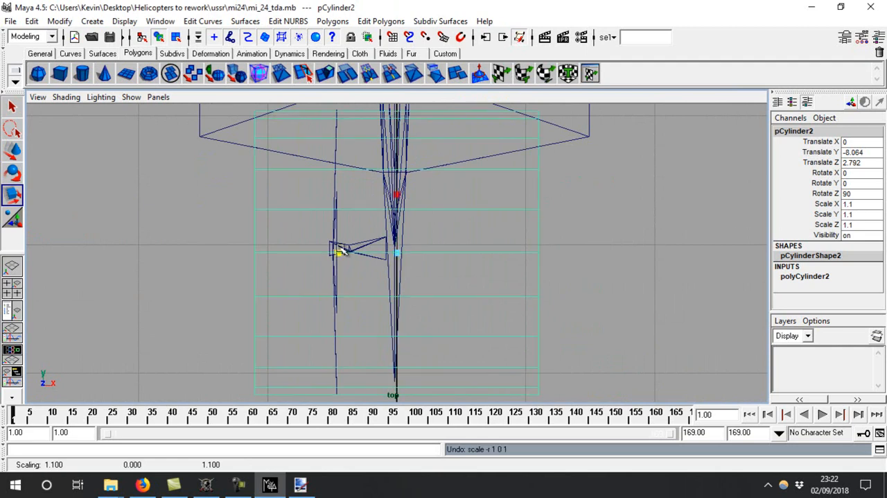
Flatten the tail rotor cylinder into a thin disc with a Y scale of about 0.001
{"action": "right_click_drag", "start_coordinate": [316, 227], "coordinate": [622, 355], "text": "alt"}
{"action": "left_click_drag", "start_coordinate": [337, 251], "coordinate": [394, 255]}
{"action": "left_click_drag", "start_coordinate": [340, 253], "coordinate": [395, 253]}
{"action": "right_click_drag", "start_coordinate": [409, 257], "coordinate": [609, 312], "text": "alt"}
{"action": "left_click_drag", "start_coordinate": [337, 254], "coordinate": [394, 255]}
{"action": "right_click_drag", "start_coordinate": [395, 254], "coordinate": [286, 186], "text": "alt"}
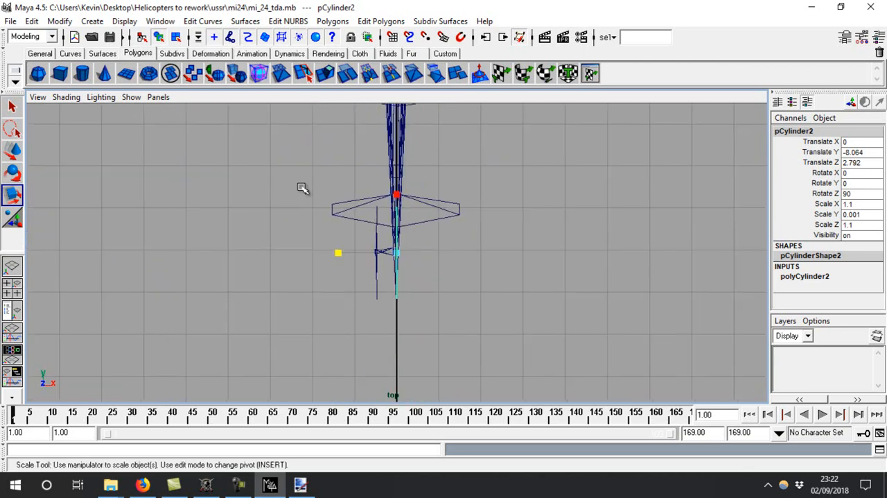
Move the tail disc sideways to about X -0.476 so it lines up with the tail rotor blades
{"action": "key", "text": "w"}
{"action": "right_click_drag", "start_coordinate": [316, 226], "coordinate": [454, 201], "text": "alt"}
{"action": "left_click_drag", "start_coordinate": [445, 256], "coordinate": [309, 252]}
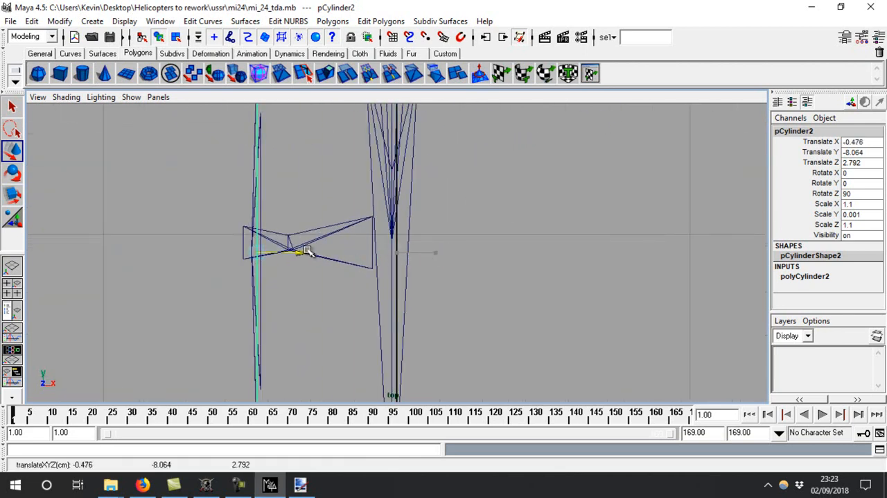
{"action": "key", "text": "space"}
{"action": "key", "text": "space"}
{"action": "key", "text": "f"}
{"action": "right_click_drag", "start_coordinate": [470, 237], "coordinate": [409, 198], "text": "alt"}
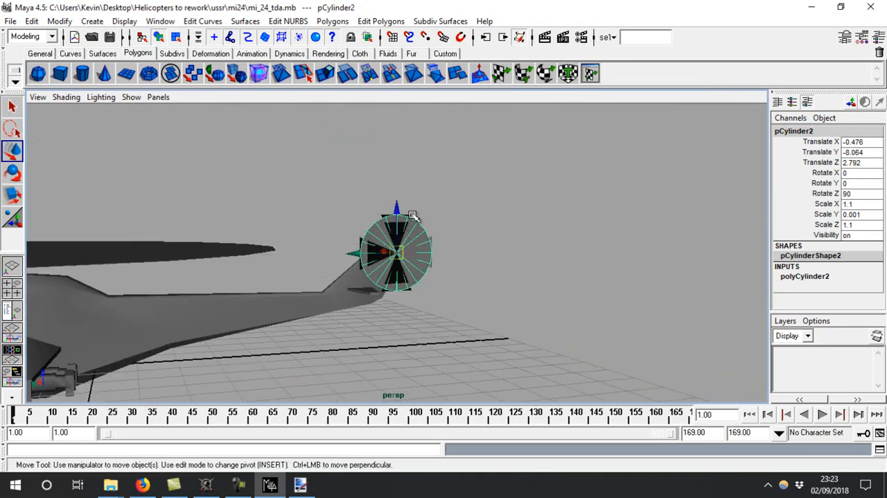
Delete the original Propeller01 blade mesh
{"action": "left_click", "coordinate": [12, 310]}
{"action": "left_click", "coordinate": [93, 258]}
{"action": "left_click", "coordinate": [95, 247]}
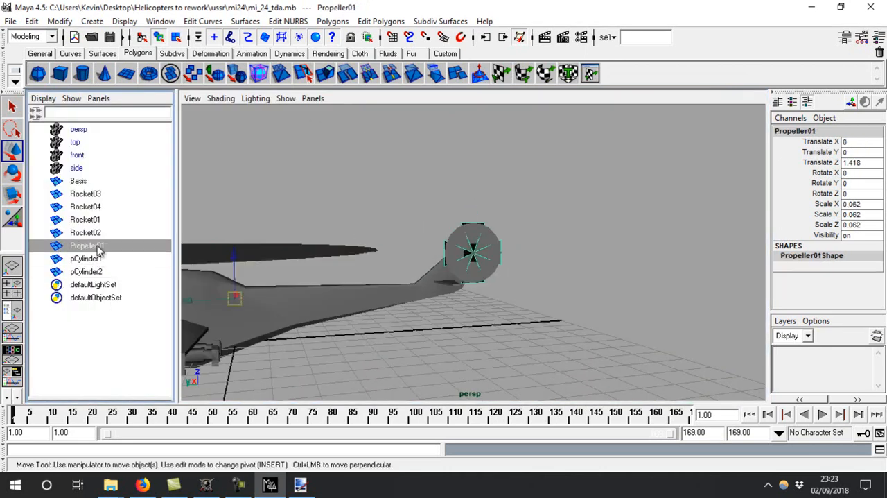
{"action": "key", "text": "Delete"}
Select all the helicopter meshes and examine their combined UV layout, including the two rotor cylinders
{"action": "left_click_drag", "start_coordinate": [477, 257], "coordinate": [263, 293], "text": "alt"}
{"action": "right_click_drag", "start_coordinate": [264, 293], "coordinate": [281, 171], "text": "alt"}
{"action": "left_click_drag", "start_coordinate": [617, 268], "coordinate": [724, 243], "text": "alt"}
{"action": "left_click_drag", "start_coordinate": [364, 233], "coordinate": [483, 246], "text": "alt"}
{"action": "left_click_drag", "start_coordinate": [562, 188], "coordinate": [154, 432]}
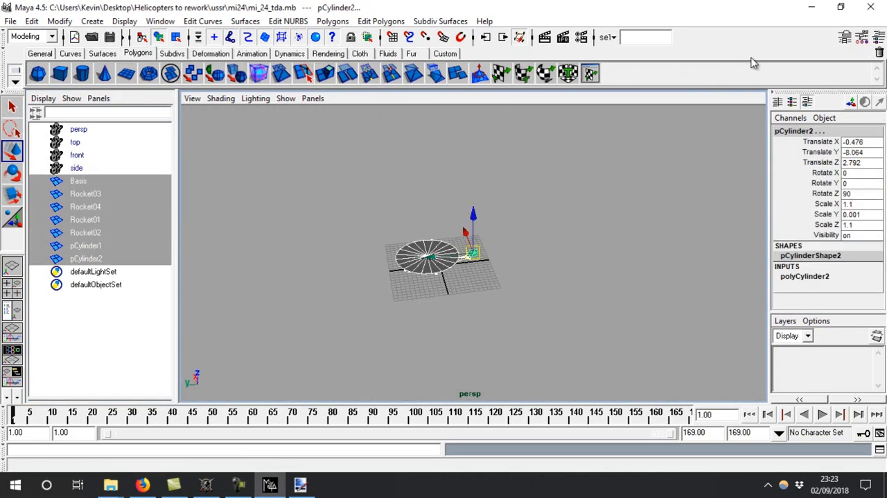
{"action": "left_click", "coordinate": [589, 73]}
{"action": "left_click", "coordinate": [259, 8]}
{"action": "middle_click_drag", "start_coordinate": [534, 250], "coordinate": [539, 241], "text": "alt"}
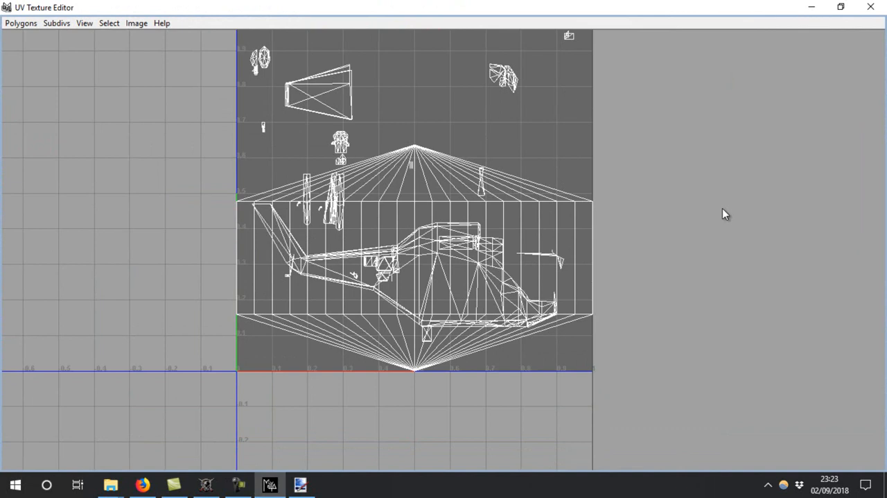
{"action": "left_click", "coordinate": [870, 7]}
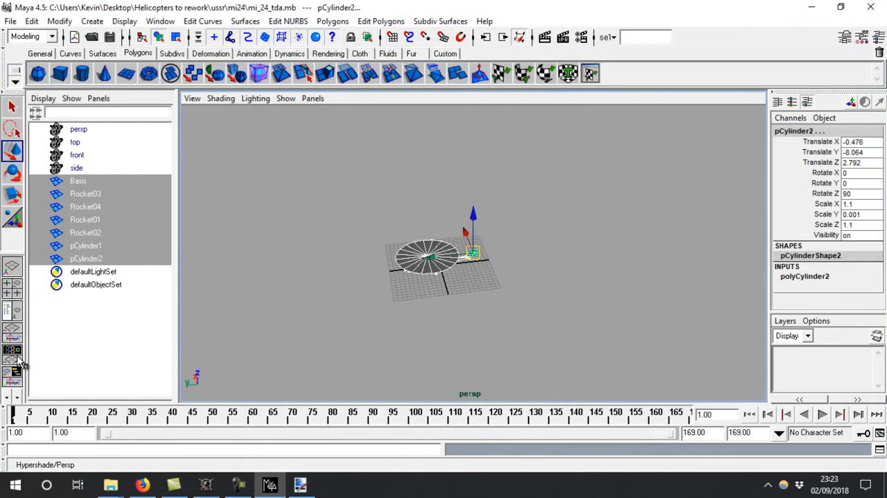
Apply a planar UV projection along the Z axis to the main rotor disc pCylinder1, fitted to its bounding box
{"action": "left_click", "coordinate": [78, 246]}
{"action": "left_click", "coordinate": [379, 21]}
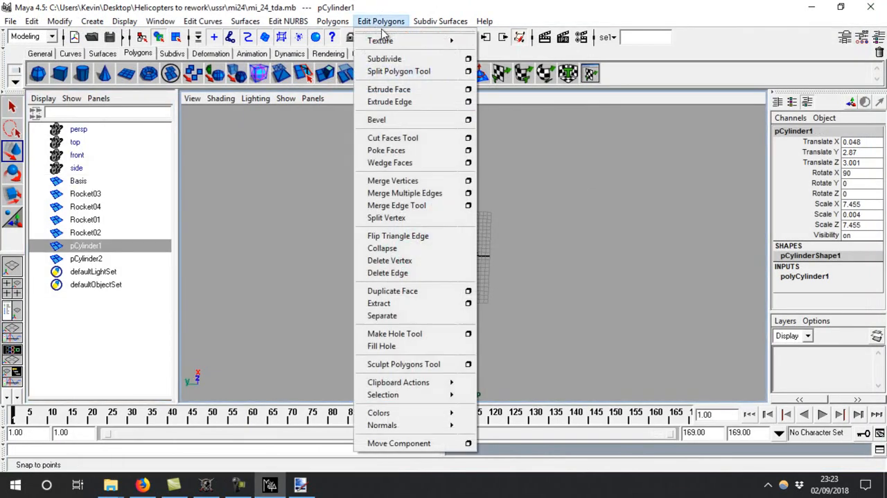
{"action": "mouse_move", "coordinate": [381, 41]}
{"action": "left_click", "coordinate": [611, 60]}
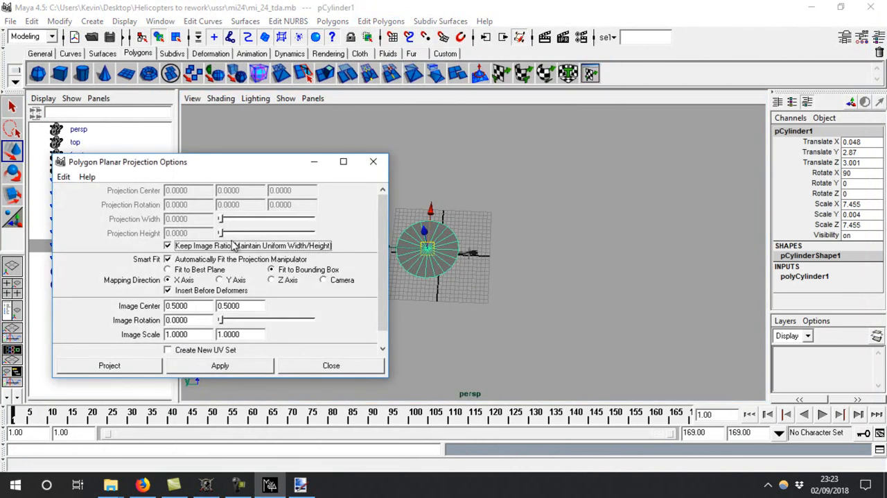
{"action": "left_click", "coordinate": [373, 162]}
{"action": "key", "text": "f"}
{"action": "left_click_drag", "start_coordinate": [444, 340], "coordinate": [536, 356], "text": "alt"}
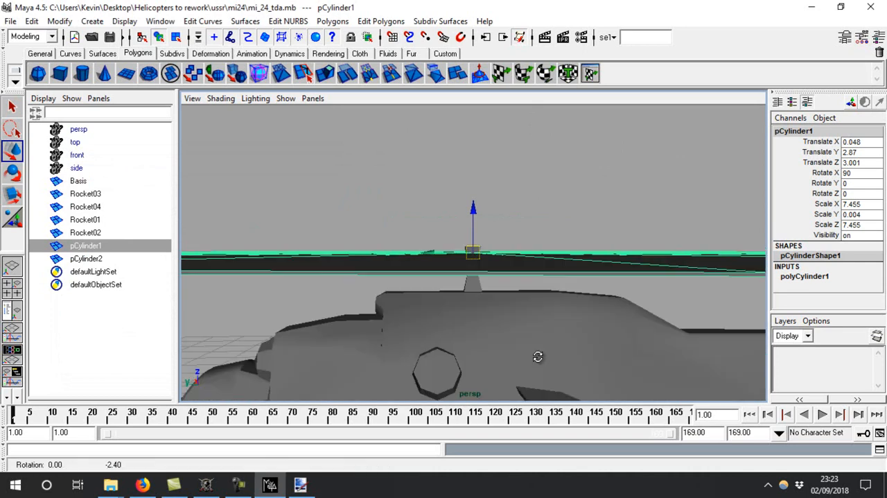
{"action": "left_click_drag", "start_coordinate": [468, 266], "coordinate": [450, 229], "text": "alt"}
{"action": "left_click", "coordinate": [381, 21]}
{"action": "mouse_move", "coordinate": [381, 41]}
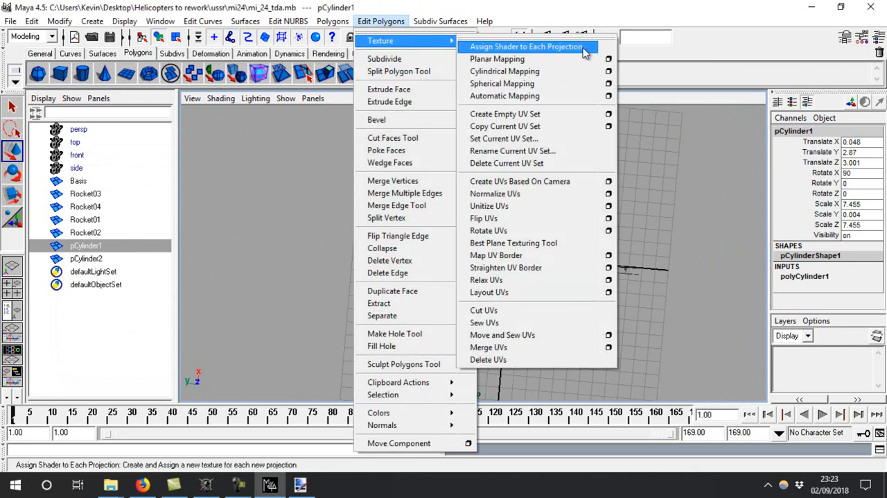
{"action": "left_click", "coordinate": [609, 59]}
{"action": "left_click", "coordinate": [286, 280]}
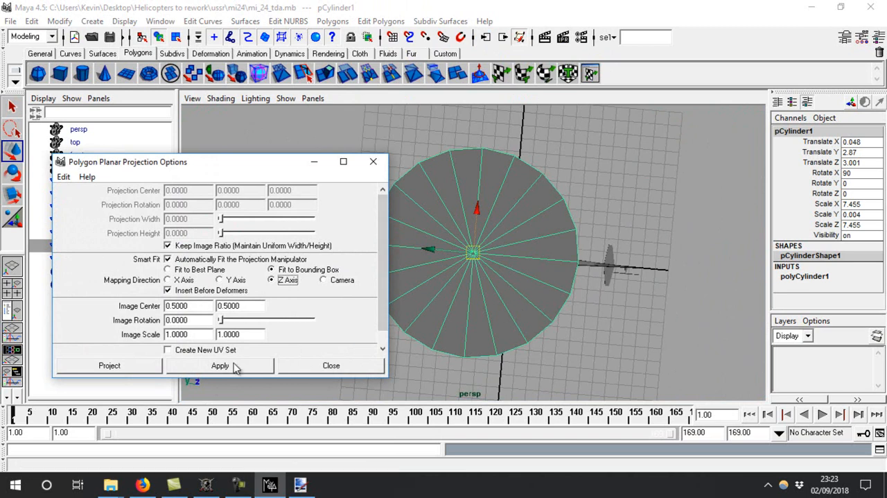
{"action": "left_click", "coordinate": [220, 365]}
{"action": "left_click", "coordinate": [325, 366]}
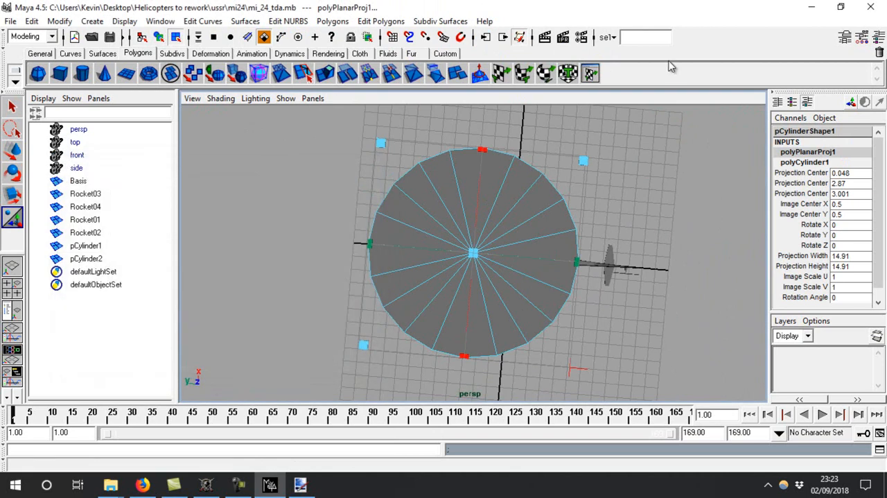
Move the main rotor disc's UVs up and to the right, out of the texture square
{"action": "left_click", "coordinate": [590, 74]}
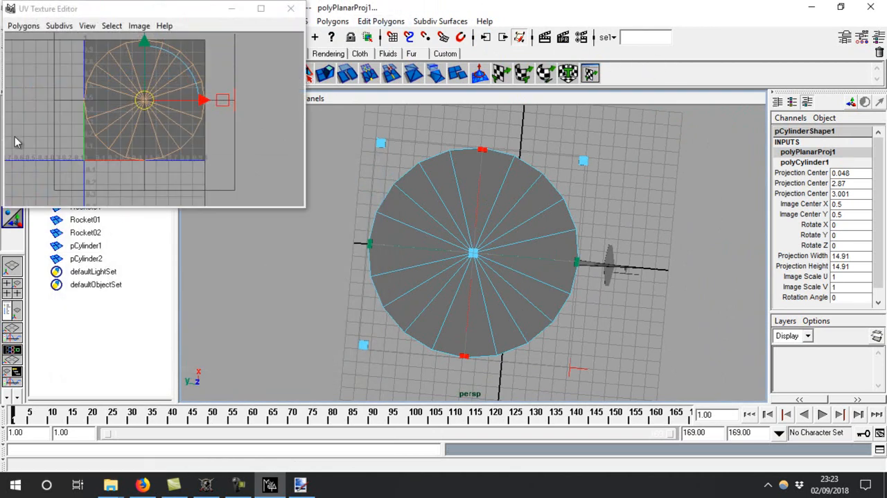
{"action": "left_click_drag", "start_coordinate": [147, 109], "coordinate": [228, 76]}
{"action": "left_click", "coordinate": [205, 152]}
{"action": "left_click", "coordinate": [291, 8]}
Apply a planar UV projection along the X axis to the tail rotor disc pCylinder2
{"action": "left_click_drag", "start_coordinate": [346, 229], "coordinate": [353, 140], "text": "alt"}
{"action": "right_click_drag", "start_coordinate": [421, 244], "coordinate": [457, 226]}
{"action": "left_click", "coordinate": [633, 266]}
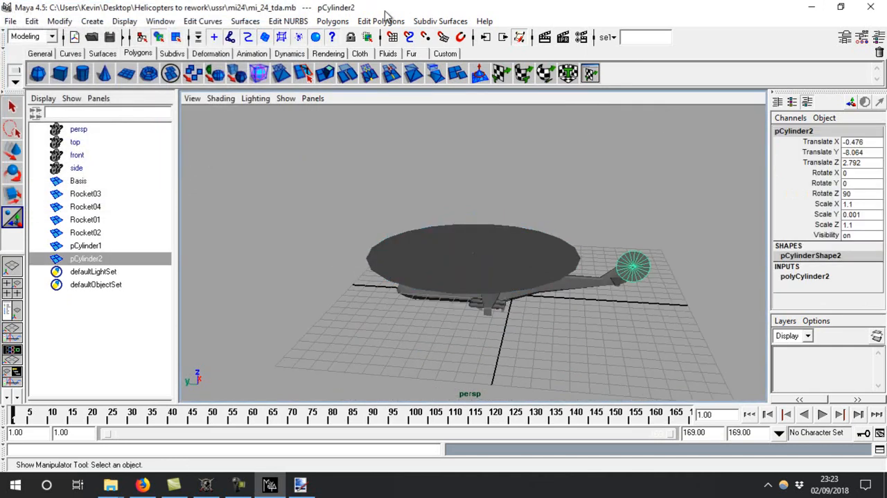
{"action": "left_click", "coordinate": [380, 21]}
{"action": "mouse_move", "coordinate": [394, 38]}
{"action": "left_click", "coordinate": [582, 59]}
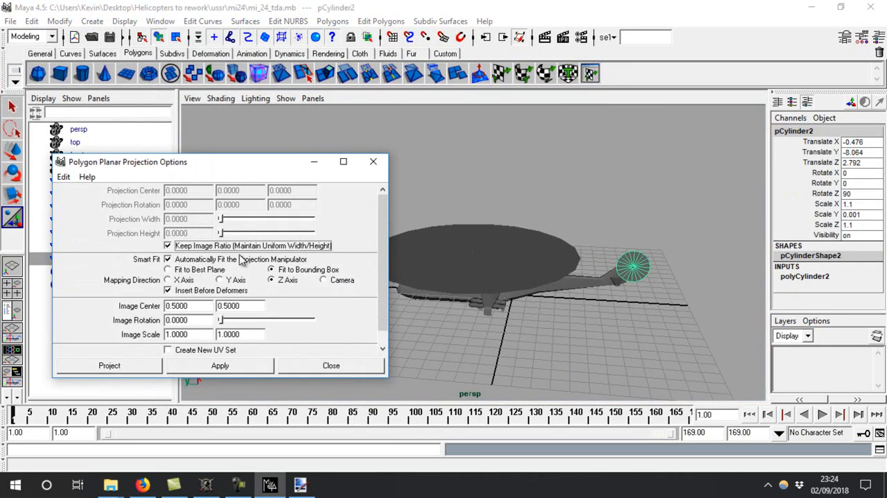
{"action": "left_click", "coordinate": [231, 280]}
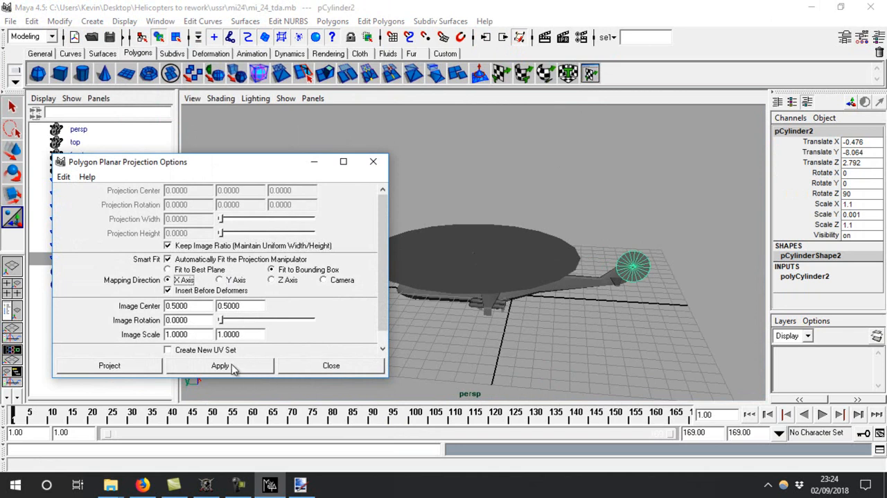
{"action": "left_click", "coordinate": [234, 371]}
Move the tail rotor disc's UVs to the left of the texture square
{"action": "left_click", "coordinate": [589, 73]}
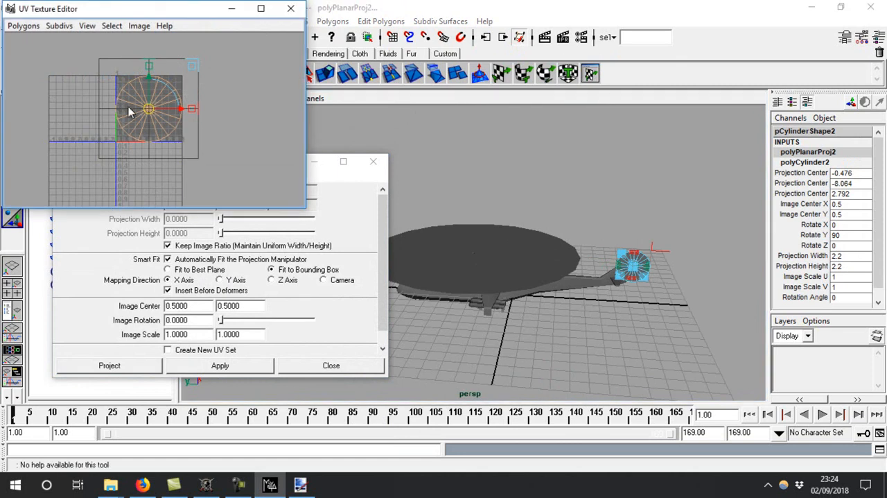
{"action": "left_click_drag", "start_coordinate": [148, 108], "coordinate": [64, 95]}
{"action": "left_click", "coordinate": [229, 79]}
{"action": "left_click", "coordinate": [296, 1]}
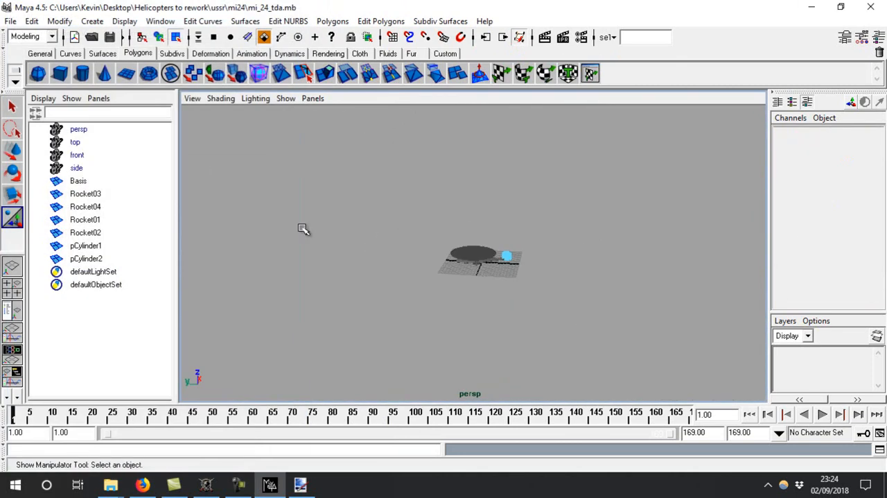
Select all the meshes and bring up their UVs together in a maximized UV Texture Editor
{"action": "right_click_drag", "start_coordinate": [500, 249], "coordinate": [538, 243]}
{"action": "left_click_drag", "start_coordinate": [588, 181], "coordinate": [444, 282]}
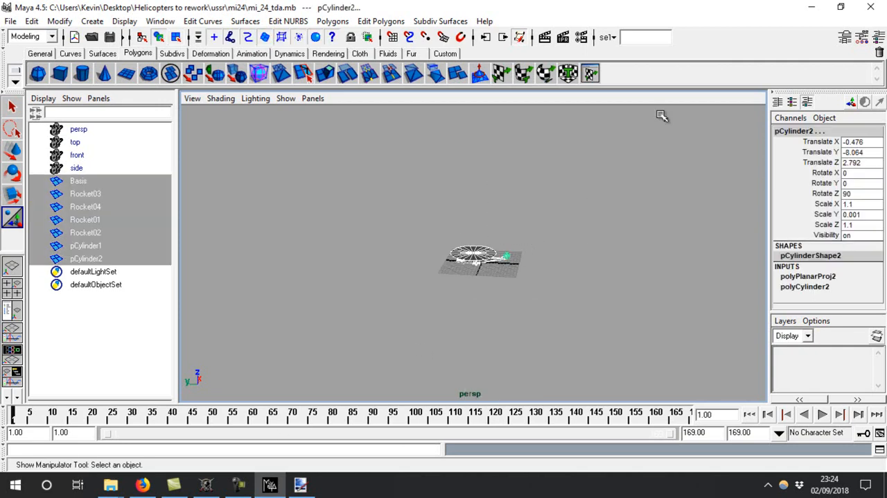
{"action": "left_click", "coordinate": [590, 74]}
{"action": "left_click", "coordinate": [261, 8]}
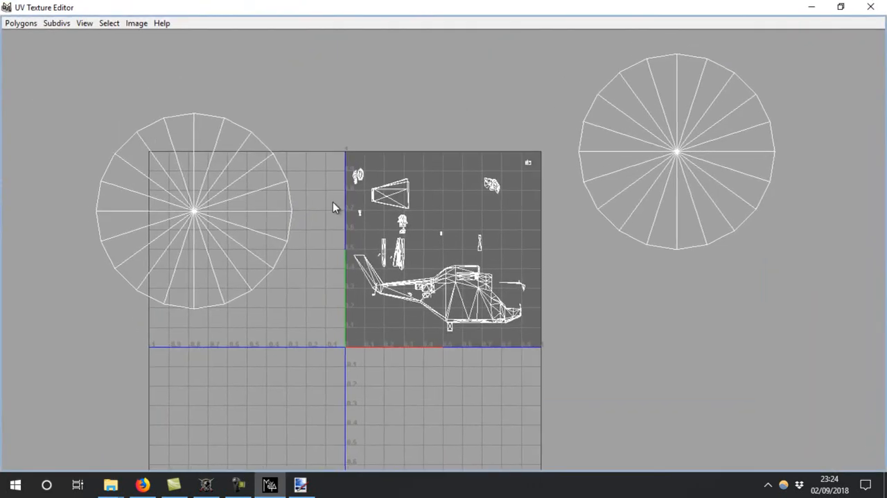
{"action": "scroll", "coordinate": [370, 222], "scroll_direction": "up", "scroll_amount": 5}
{"action": "middle_click_drag", "start_coordinate": [793, 150], "coordinate": [382, 345], "text": "alt"}
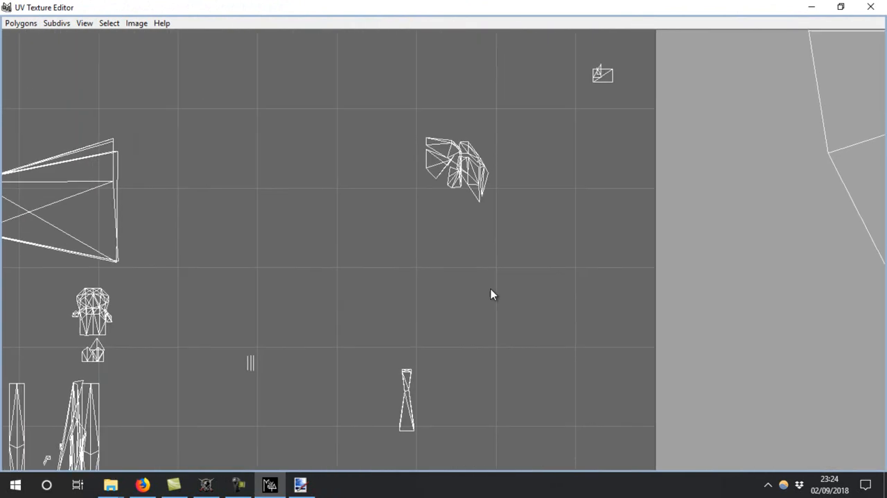
{"action": "right_click_drag", "start_coordinate": [382, 344], "coordinate": [139, 291], "text": "alt"}
{"action": "right_click_drag", "start_coordinate": [445, 292], "coordinate": [284, 293], "text": "alt"}
{"action": "middle_click_drag", "start_coordinate": [519, 249], "coordinate": [442, 255], "text": "alt"}
Scale down the main rotor disc's UVs and place them in the free space in the upper middle of the texture square
{"action": "right_click_drag", "start_coordinate": [570, 177], "coordinate": [624, 172]}
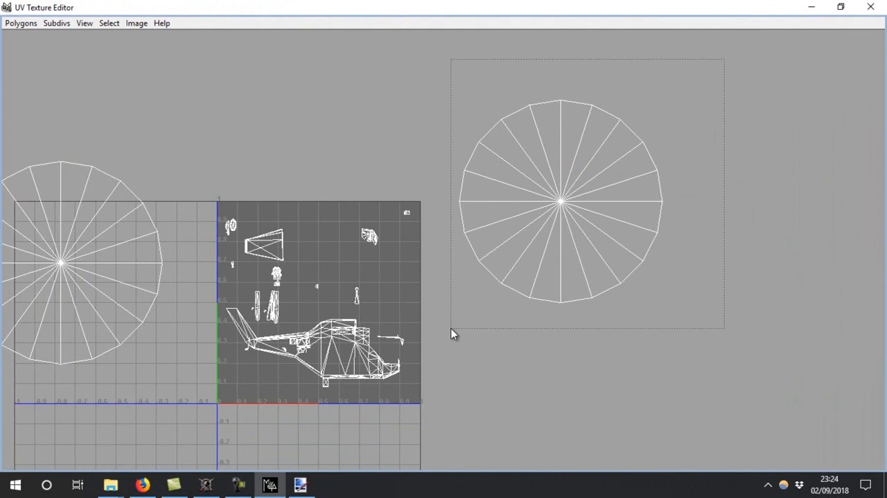
{"action": "key", "text": "e"}
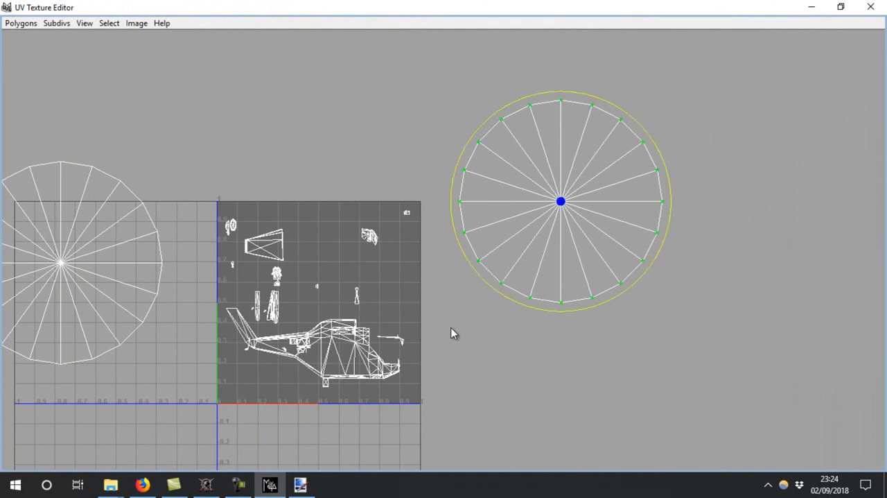
{"action": "key", "text": "r"}
{"action": "left_click_drag", "start_coordinate": [556, 197], "coordinate": [325, 239]}
{"action": "key", "text": "w"}
{"action": "key", "text": "r"}
{"action": "key", "text": "w"}
{"action": "key", "text": "r"}
{"action": "key", "text": "w"}
{"action": "middle_click_drag", "start_coordinate": [268, 317], "coordinate": [472, 312], "text": "alt"}
{"action": "right_click_drag", "start_coordinate": [393, 234], "coordinate": [422, 225]}
Shrink the tail rotor disc's UVs and fit them inside the texture square near its right edge, beside the main rotor disc
{"action": "left_click_drag", "start_coordinate": [389, 109], "coordinate": [68, 485]}
{"action": "left_click", "coordinate": [344, 259]}
{"action": "key", "text": "r"}
{"action": "left_click_drag", "start_coordinate": [273, 259], "coordinate": [185, 350]}
{"action": "key", "text": "w"}
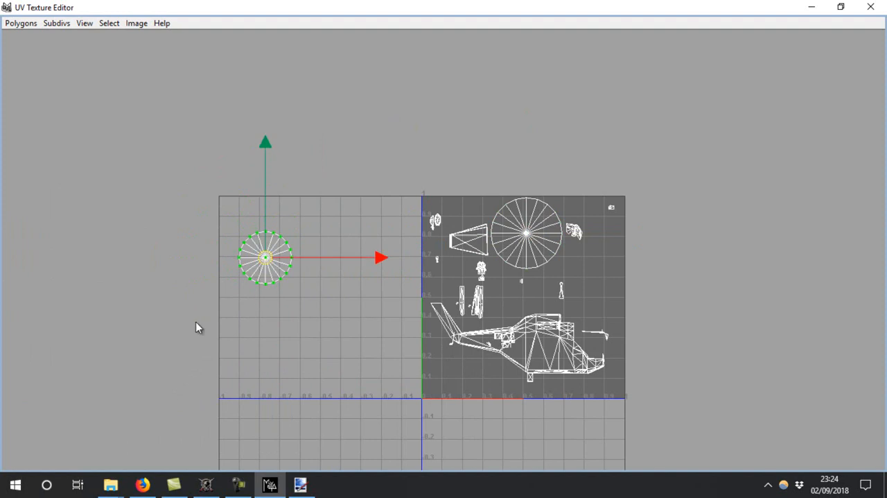
{"action": "left_click_drag", "start_coordinate": [262, 261], "coordinate": [600, 266]}
{"action": "key", "text": "r"}
{"action": "key", "text": "w"}
{"action": "middle_click_drag", "start_coordinate": [636, 336], "coordinate": [549, 273], "text": "alt"}
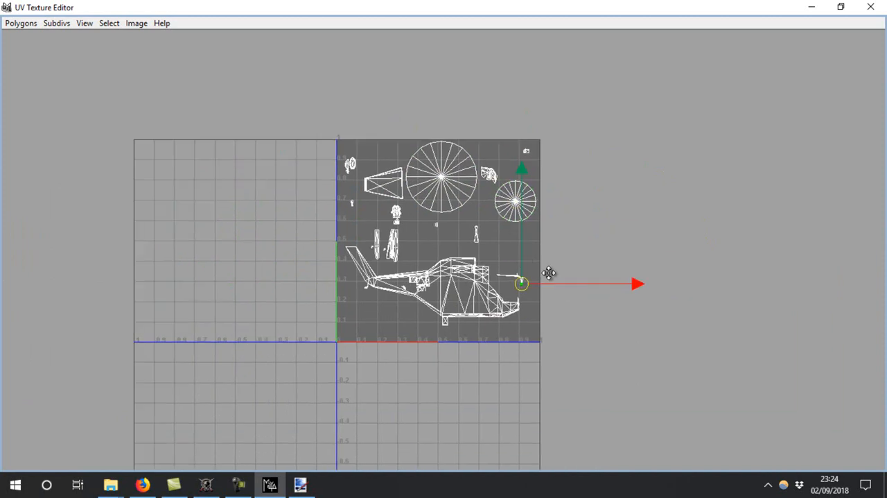
{"action": "left_click", "coordinate": [600, 230]}
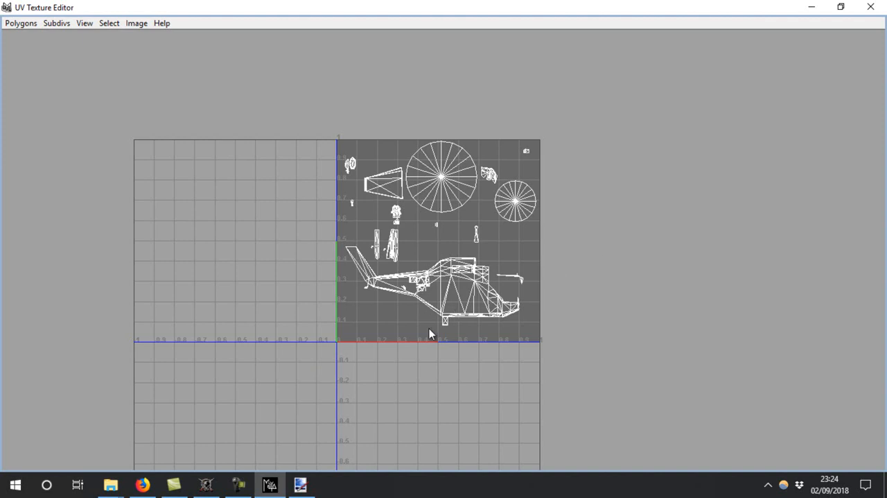
{"action": "left_click", "coordinate": [883, 6]}
Examine the helicopter and its main and tail rotor discs from several angles
{"action": "right_click", "coordinate": [494, 256]}
{"action": "left_click", "coordinate": [495, 258]}
{"action": "key", "text": "f"}
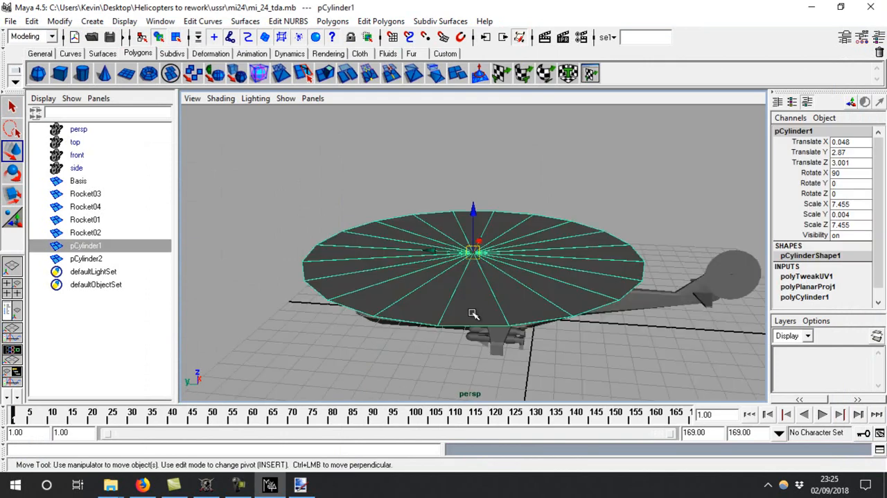
{"action": "left_click_drag", "start_coordinate": [476, 312], "coordinate": [541, 289], "text": "alt"}
{"action": "left_click", "coordinate": [560, 343]}
{"action": "left_click_drag", "start_coordinate": [644, 359], "coordinate": [731, 343], "text": "alt"}
{"action": "left_click_drag", "start_coordinate": [399, 323], "coordinate": [502, 370], "text": "alt"}
Switch to Firefox and copy the first pivot-centring and freeze script under "3. Objects" in mayahelp.html
{"action": "left_click", "coordinate": [149, 489]}
{"action": "scroll", "coordinate": [224, 215], "scroll_direction": "up", "scroll_amount": 20}
{"action": "scroll", "coordinate": [224, 214], "scroll_direction": "up", "scroll_amount": 15}
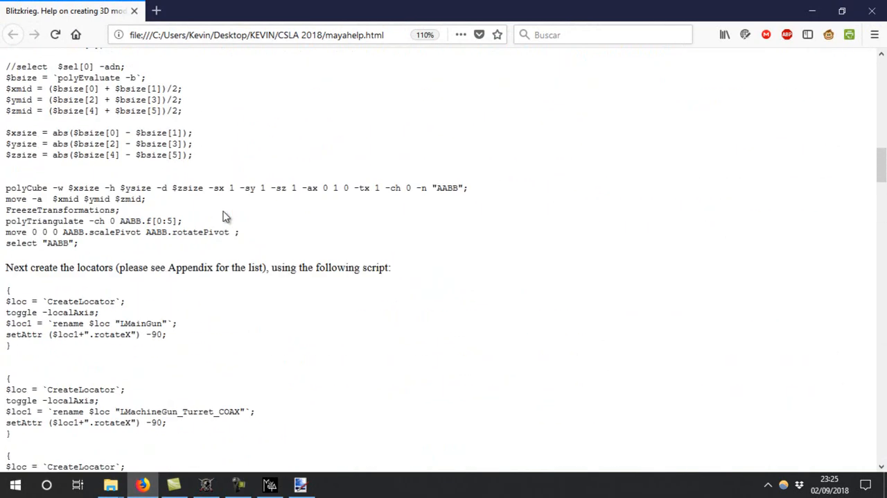
{"action": "scroll", "coordinate": [224, 215], "scroll_direction": "down", "scroll_amount": 8}
{"action": "scroll", "coordinate": [163, 228], "scroll_direction": "up", "scroll_amount": 2}
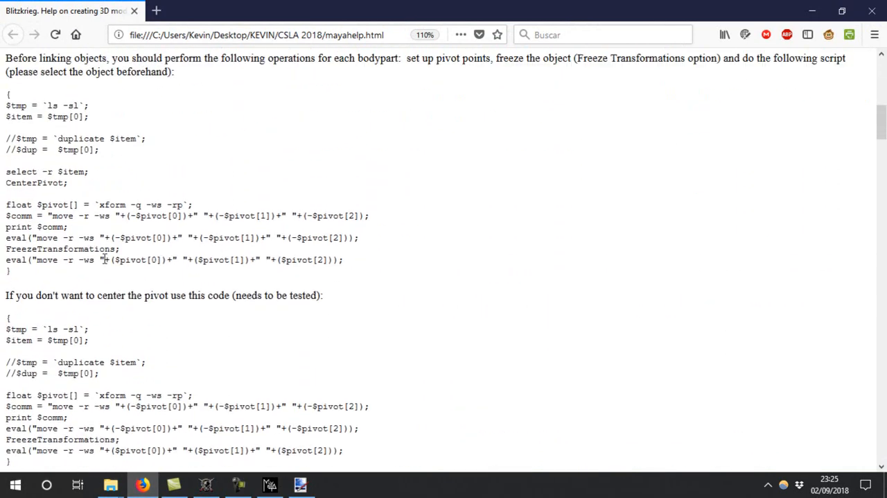
{"action": "left_click_drag", "start_coordinate": [15, 318], "coordinate": [5, 143]}
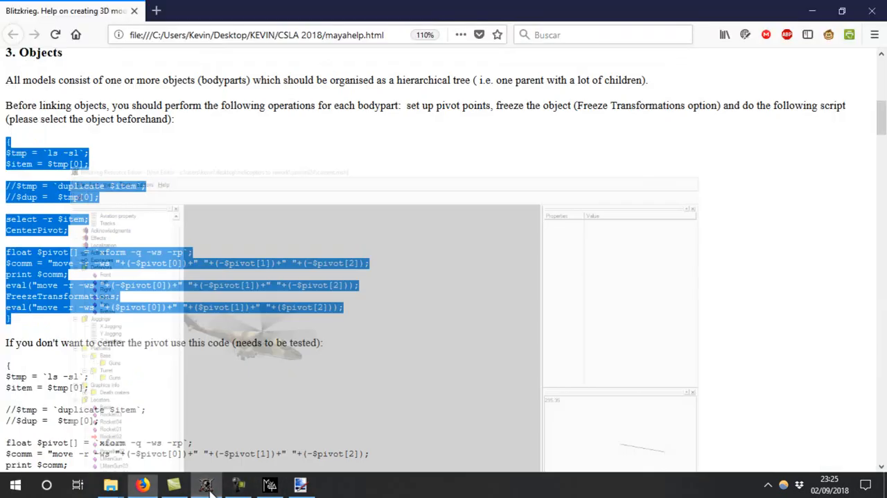
Return to Maya and run the copied pivot-centring script on the Basis mesh
{"action": "left_click", "coordinate": [269, 484]}
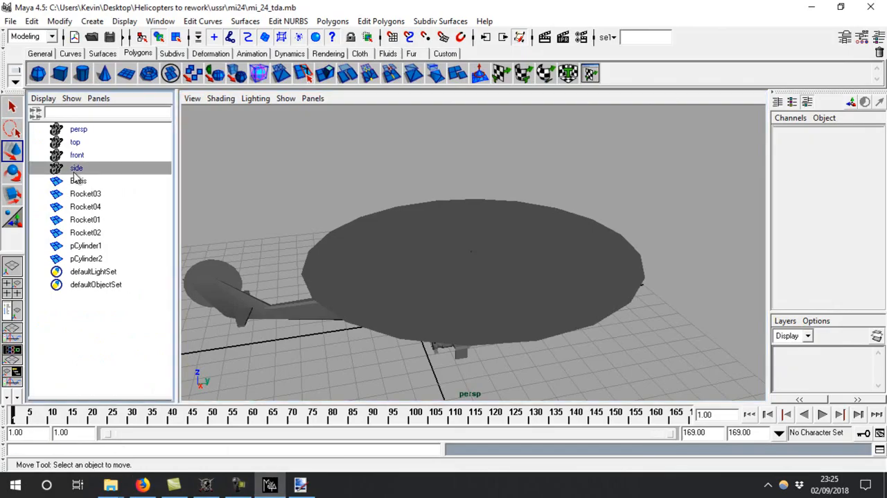
{"action": "left_click", "coordinate": [78, 180]}
{"action": "left_click", "coordinate": [879, 450]}
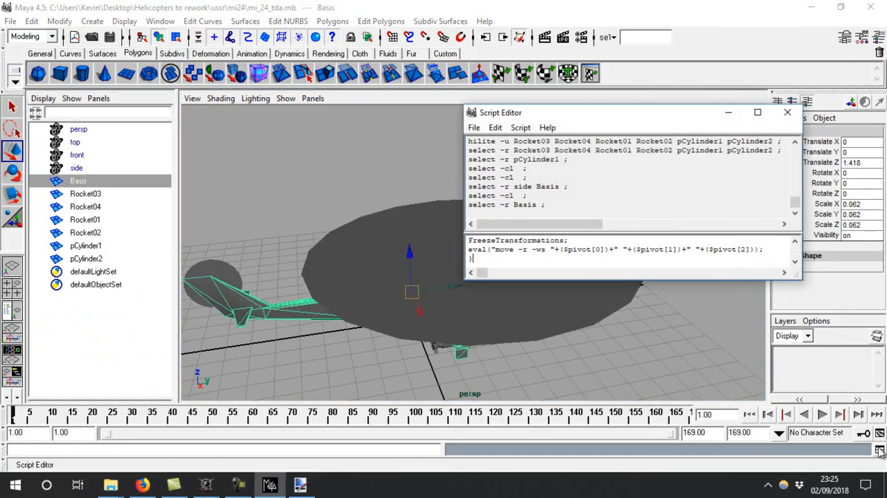
{"action": "key", "text": "ctrl+Return"}
Run the same pivot-centring and freeze script on Rocket03 and then on Rocket04
{"action": "left_click", "coordinate": [122, 194]}
{"action": "left_click", "coordinate": [525, 242]}
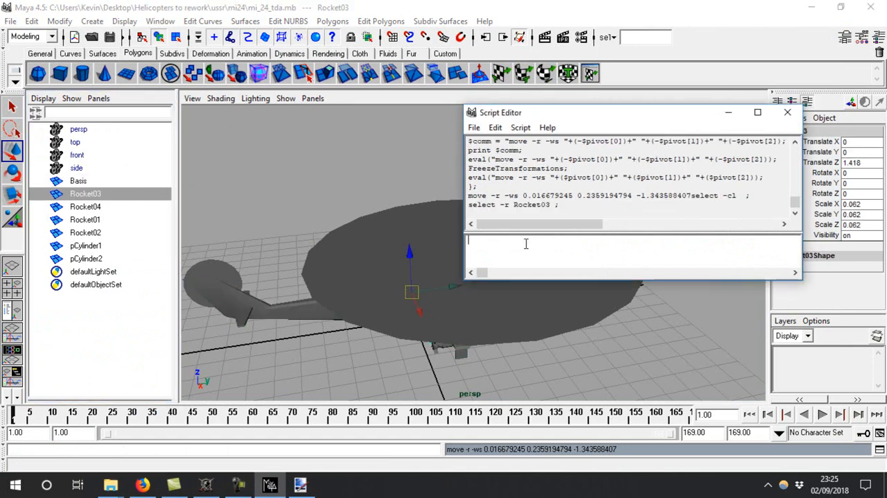
{"action": "key", "text": "ctrl+Return"}
{"action": "left_click", "coordinate": [83, 207]}
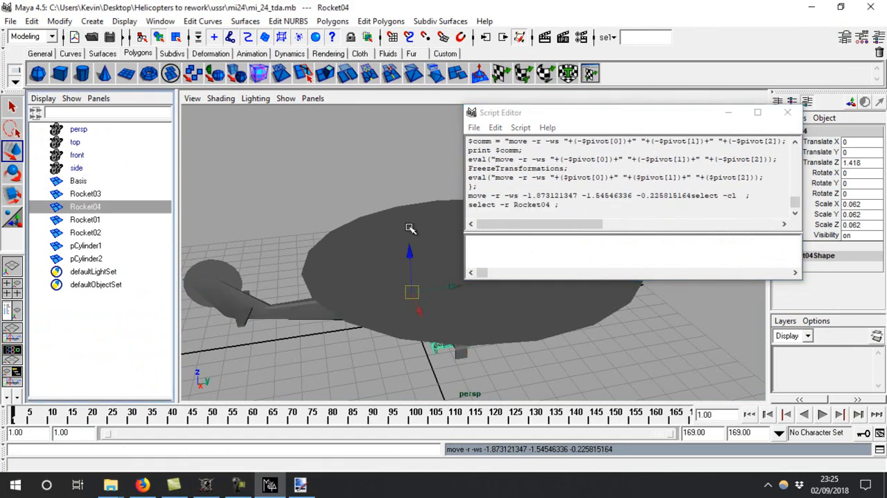
{"action": "left_click", "coordinate": [499, 244]}
{"action": "key", "text": "ctrl+Return"}
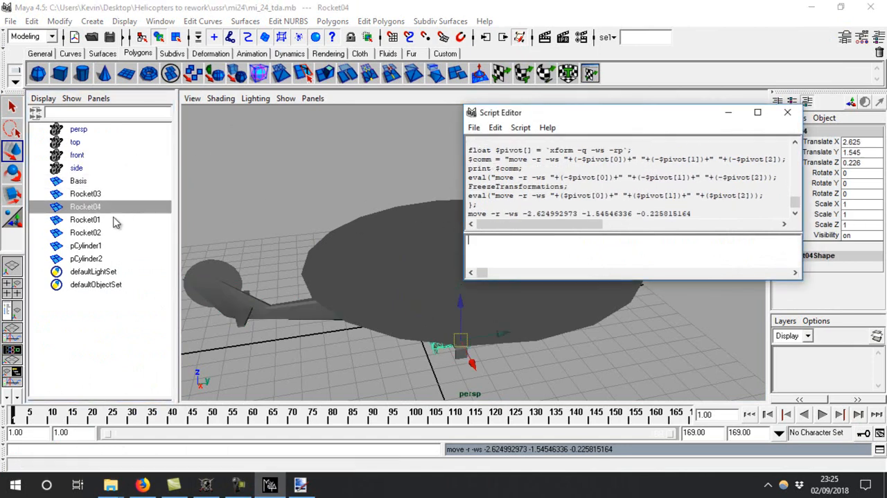
Run the pivot-centring and freeze script on Rocket01 and then on Rocket02
{"action": "left_click", "coordinate": [85, 219]}
{"action": "left_click", "coordinate": [515, 241]}
{"action": "key", "text": "ctrl+Return"}
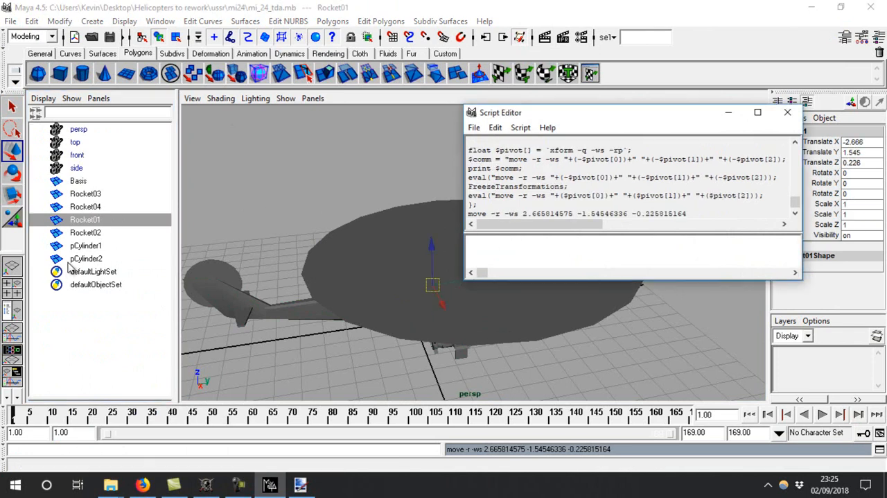
{"action": "left_click", "coordinate": [135, 233]}
{"action": "left_click", "coordinate": [505, 243]}
{"action": "key", "text": "ctrl+Return"}
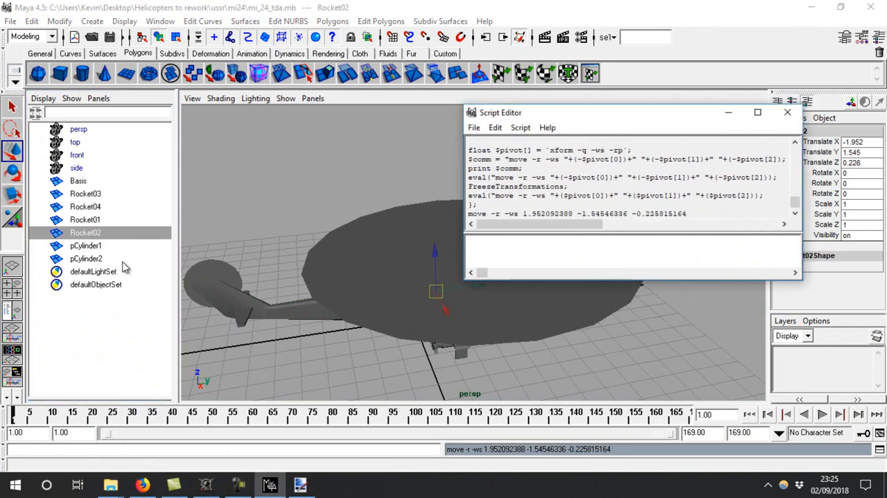
Rename the main rotor disc pCylinder1 as FrontWheels01 and the tail rotor disc pCylinder2 as FrontWheels02
{"action": "double_click", "coordinate": [94, 246]}
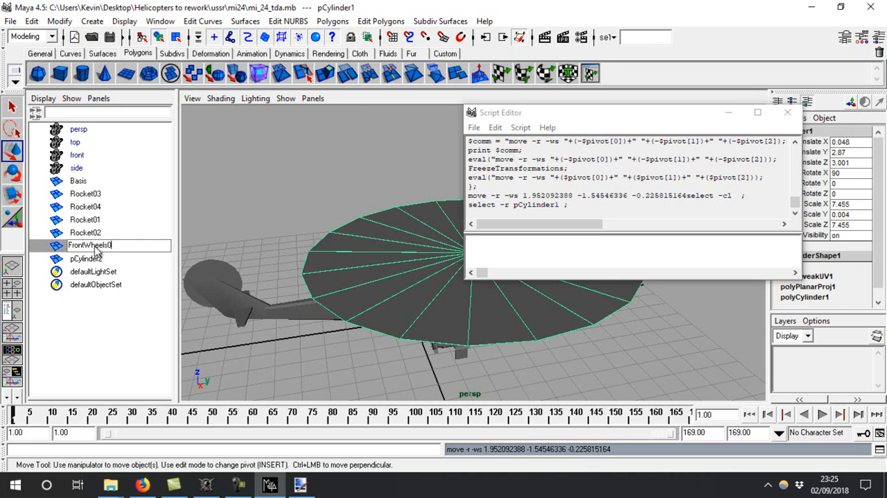
{"action": "key", "text": "Return"}
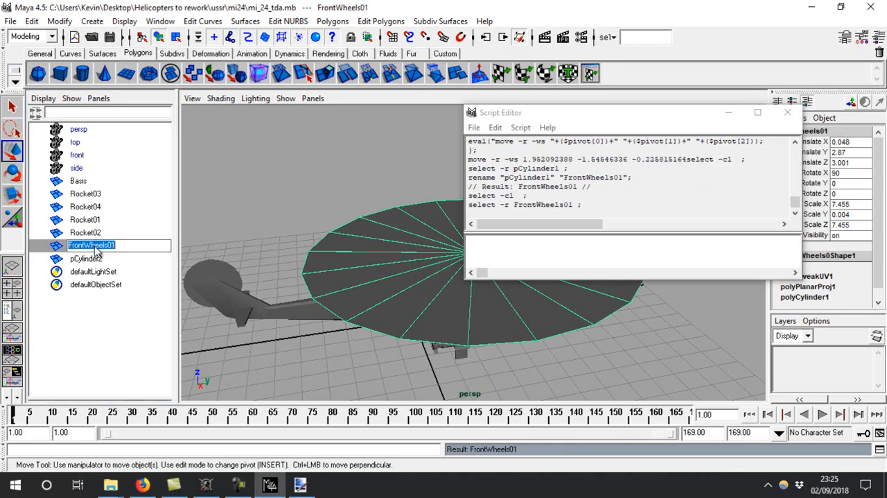
{"action": "double_click", "coordinate": [100, 259]}
{"action": "type", "text": "FrontWheels01"}
{"action": "key", "text": "Return"}
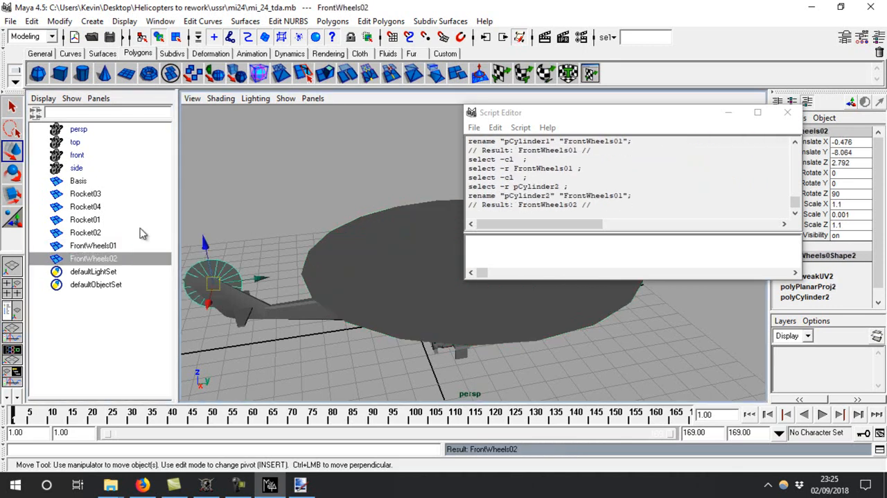
{"action": "key", "text": "f"}
{"action": "left_click_drag", "start_coordinate": [509, 353], "coordinate": [281, 327], "text": "alt"}
{"action": "left_click_drag", "start_coordinate": [281, 327], "coordinate": [338, 311], "text": "alt"}
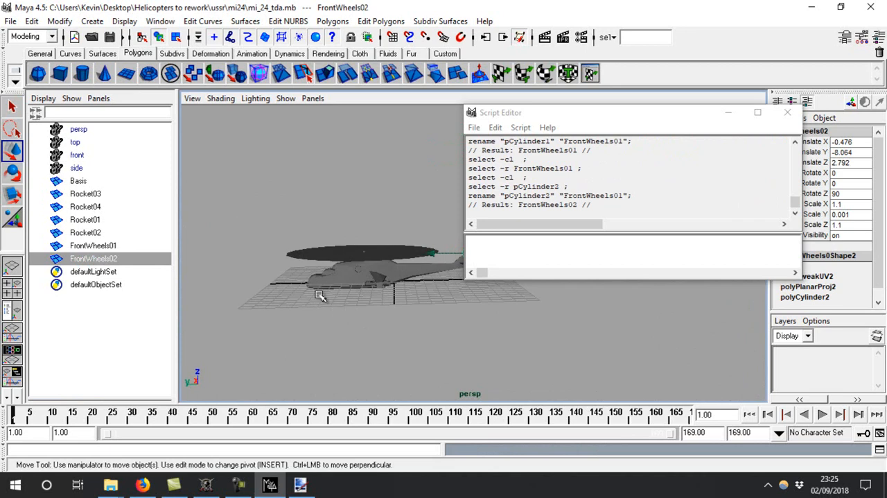
{"action": "left_click", "coordinate": [76, 168]}
{"action": "left_click", "coordinate": [78, 181]}
{"action": "left_click", "coordinate": [578, 261]}
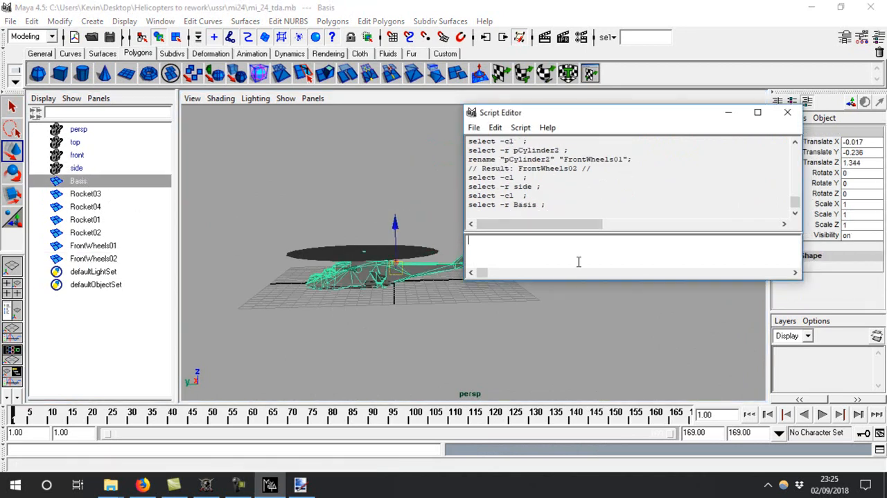
{"action": "type", "text": "FrontWheels01"}
{"action": "key", "text": "ctrl+Return"}
{"action": "left_click_drag", "start_coordinate": [583, 256], "coordinate": [426, 237]}
{"action": "key", "text": "BackSpace"}
Copy the pivot-centring and freeze script again from mayahelp.html in Firefox, and run it on Basis in Maya
{"action": "left_click", "coordinate": [142, 483]}
{"action": "right_click", "coordinate": [136, 227]}
{"action": "left_click", "coordinate": [157, 233]}
{"action": "left_click", "coordinate": [206, 483]}
{"action": "left_click", "coordinate": [269, 484]}
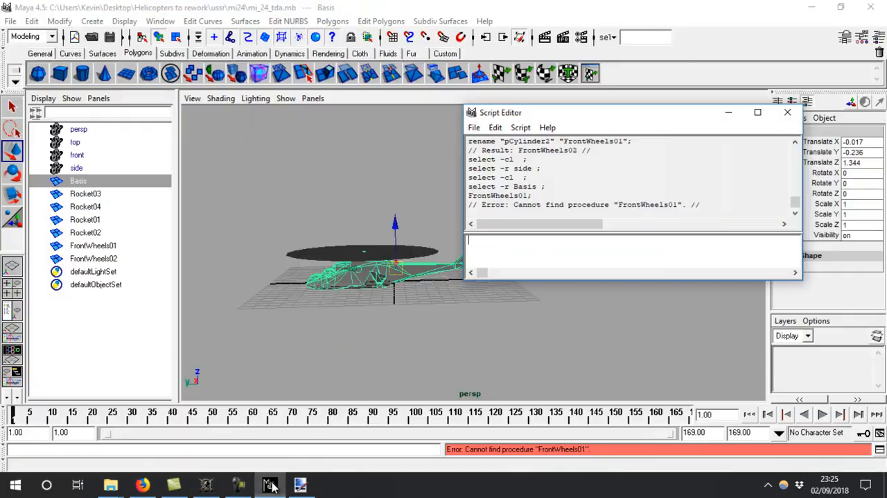
{"action": "type", "text": "float $pivot[] = `xform -q -ws -rp`; $comm = \"move -r -ws \"+(-$pivot[0])+\" \"+(-$pivot[1])+\" \"+(-$pivot[2]); print $comm; eval(\"move -r -ws \"+(-$pivot[0])+\" \"+(-$pivot[1])+\" \"+(-$pivot[2])); FreezeTransformations; eval(\"move -r -ws \"+($pivot[0])+\" \"+($pivot[1])+\" \"+($pivot[2])); };"}
{"action": "key", "text": "ctrl+Return"}
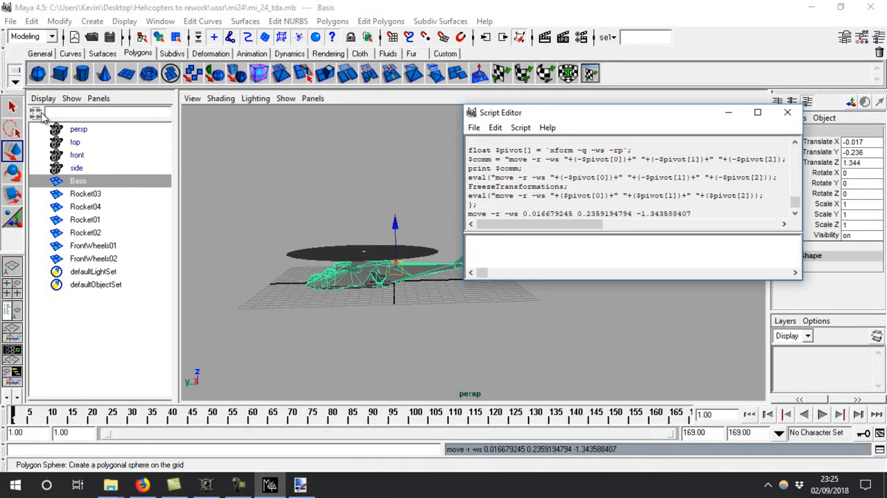
Run the recopied pivot-centring and freeze script on Rocket03 and on Rocket04
{"action": "left_click", "coordinate": [84, 194]}
{"action": "key", "text": "ctrl+v"}
{"action": "key", "text": "ctrl+Return"}
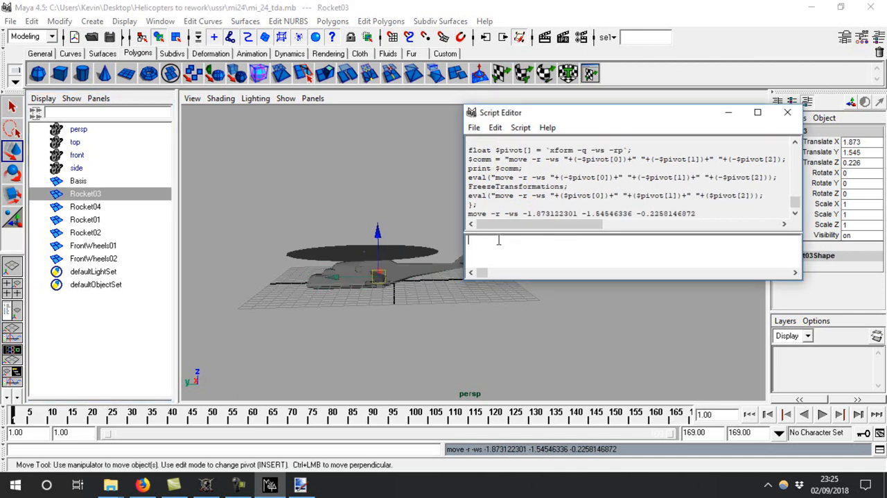
{"action": "left_click", "coordinate": [107, 208]}
{"action": "type", "text": "float $pivot[] = `xform -q -ws -rp`; $comm = \"move -r -ws \"+(-$pivot[0])+\" \"+(-$pivot[1])+\" \"+(-$pivot[2]); print $comm; eval(\"move -r -ws \"+(-$pivot[0])+\" \"+(-$pivot[1])+\" \"+(-$pivot[2])); FreezeTransformations; eval(\"move -r -ws \"+($pivot[0])+\" \"+($pivot[1])+\" \"+($pivot[2])); };"}
{"action": "key", "text": "ctrl+Return"}
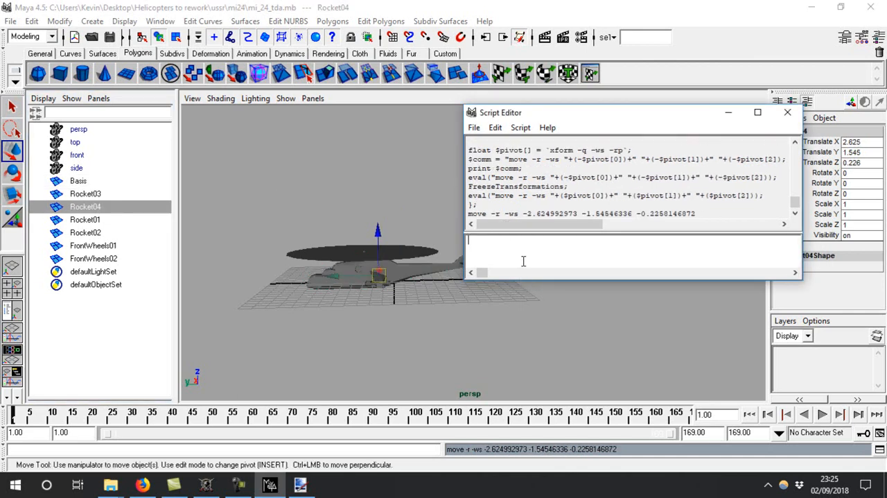
Run the same pivot-centring and freeze script on Rocket01 and on Rocket02
{"action": "left_click", "coordinate": [107, 221]}
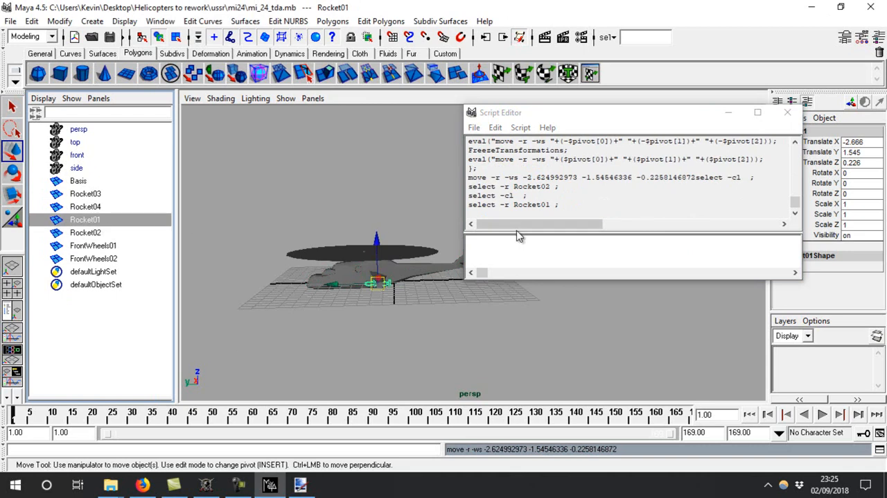
{"action": "key", "text": "ctrl+v"}
{"action": "key", "text": "ctrl+Return"}
{"action": "left_click", "coordinate": [109, 232]}
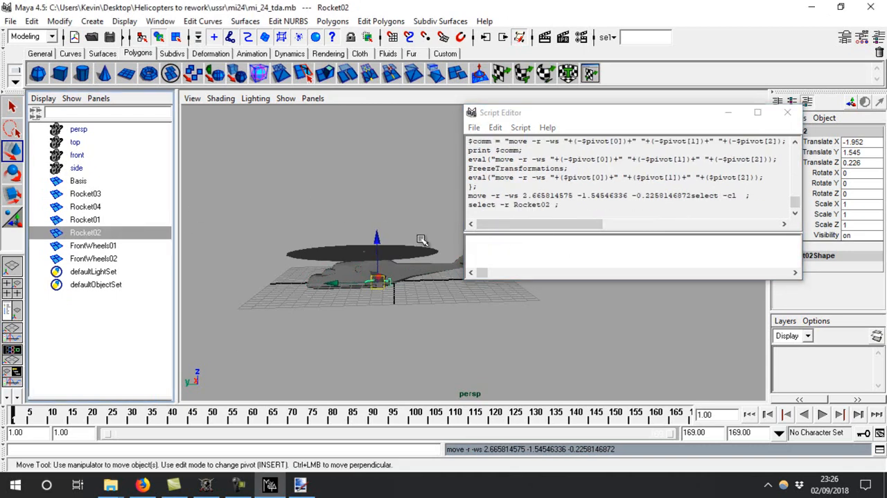
{"action": "key", "text": "ctrl+v"}
{"action": "key", "text": "ctrl+Return"}
Run the pivot-centring and freeze script on FrontWheels01 and FrontWheels02, and close the Script Editor
{"action": "left_click", "coordinate": [140, 256]}
{"action": "left_click", "coordinate": [140, 248]}
{"action": "left_click", "coordinate": [625, 249]}
{"action": "type", "text": "FreezeTransformations; eval(\"move -r -ws \"+($pivot[0])+\" \"+($pivot[1])+\" \"+($pivot[2])); };"}
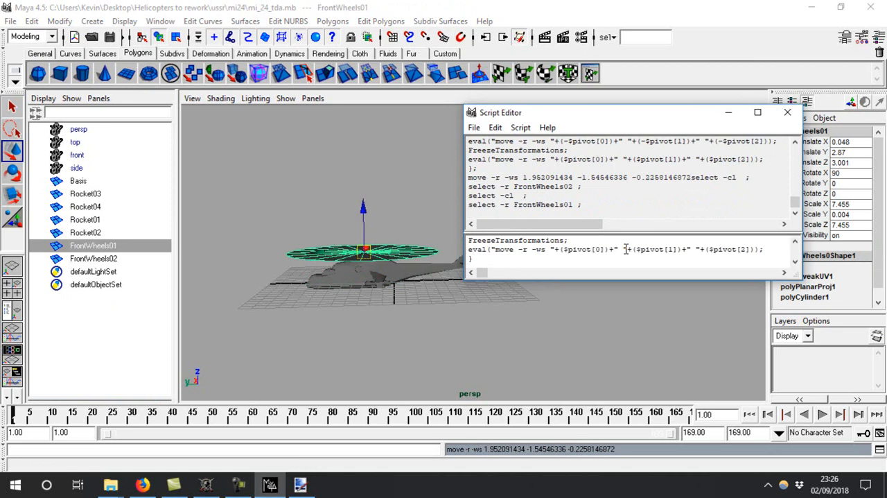
{"action": "key", "text": "ctrl+Return"}
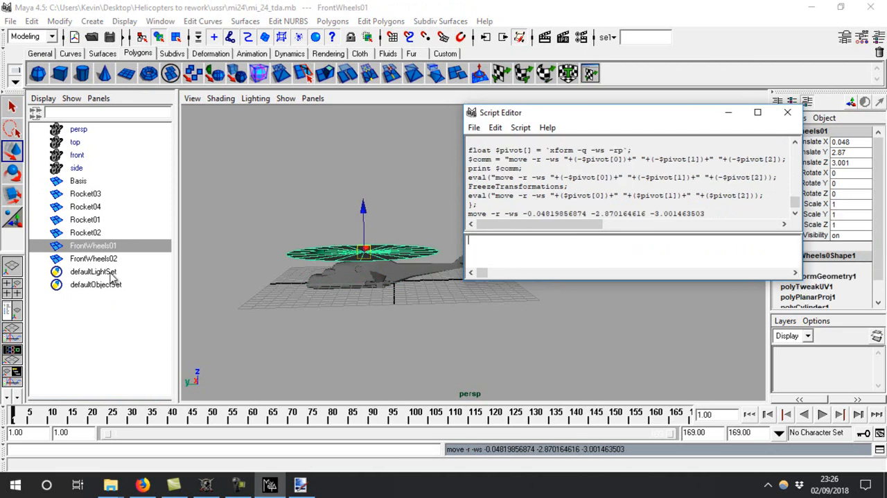
{"action": "left_click", "coordinate": [111, 258]}
{"action": "left_click", "coordinate": [610, 252]}
{"action": "type", "text": "float $pivot[] = `xform -q -ws -rp`; $comm = \"move -r -ws \"+(-$pivot[0])+\" \"+(-$pivot[1])+\" \"+(-$pivot[2]); print $comm; eval(\"move -r -ws \"+(-$pivot[0])+\" \"+(-$pivot[1])+\" \"+(-$pivot[2])); FreezeTransformations; eval(\"move -r -ws \"+($pivot[0])+\" \"+($pivot[1])+\" \"+($pivot[2])); };"}
{"action": "key", "text": "ctrl+Return"}
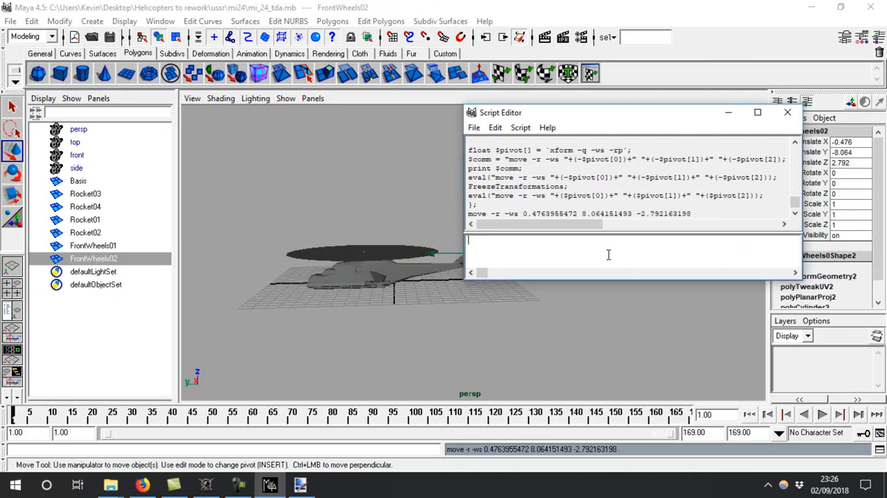
{"action": "left_click", "coordinate": [787, 113]}
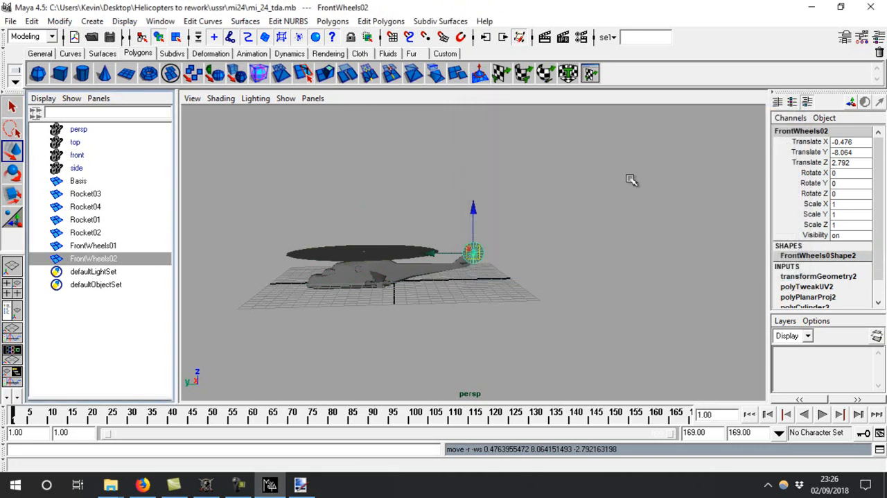
Inspect the tail rotor disc and check which wing position each rocket name belongs to
{"action": "key", "text": "f"}
{"action": "left_click_drag", "start_coordinate": [480, 253], "coordinate": [307, 194], "text": "alt"}
{"action": "left_click", "coordinate": [97, 222]}
{"action": "key", "text": "f"}
{"action": "left_click_drag", "start_coordinate": [616, 311], "coordinate": [377, 258], "text": "alt"}
{"action": "left_click", "coordinate": [123, 234]}
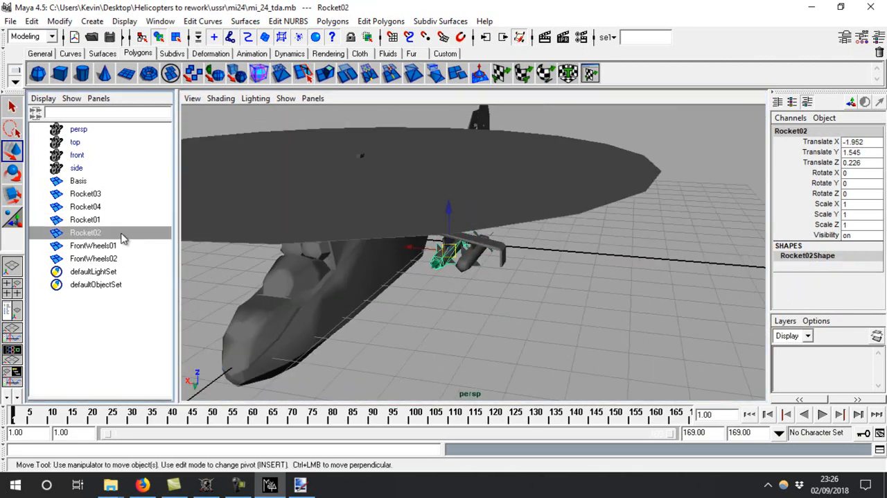
{"action": "left_click", "coordinate": [118, 206]}
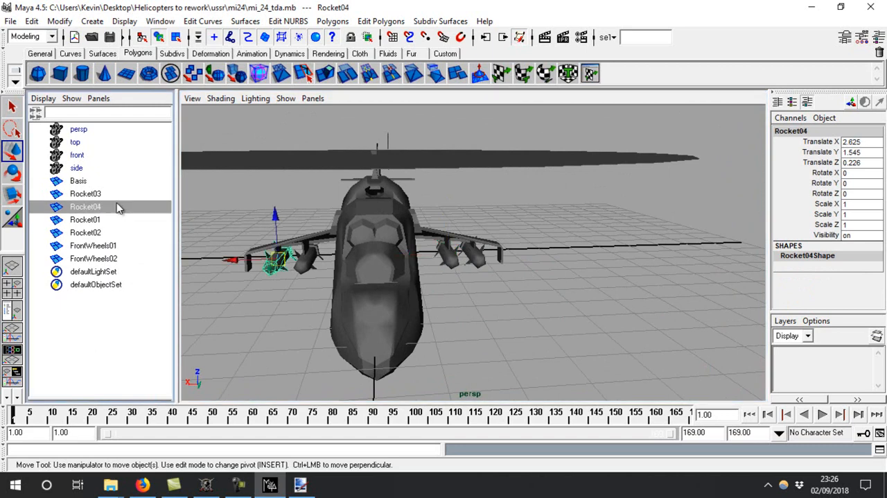
{"action": "left_click", "coordinate": [113, 196]}
Reorder the Outliner so Rocket01 and Rocket02 sit between Basis and Rocket03
{"action": "left_click", "coordinate": [94, 223]}
{"action": "middle_click_drag", "start_coordinate": [90, 222], "coordinate": [89, 189]}
{"action": "left_click", "coordinate": [102, 234]}
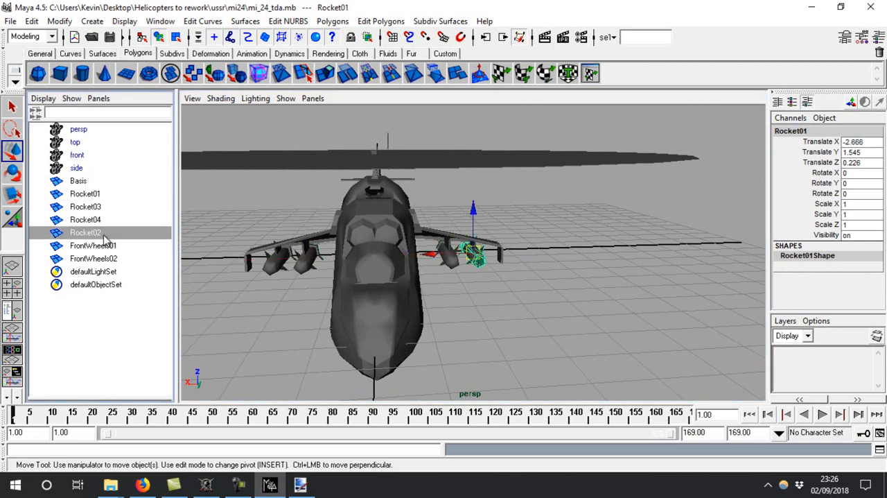
{"action": "middle_click_drag", "start_coordinate": [99, 236], "coordinate": [104, 206]}
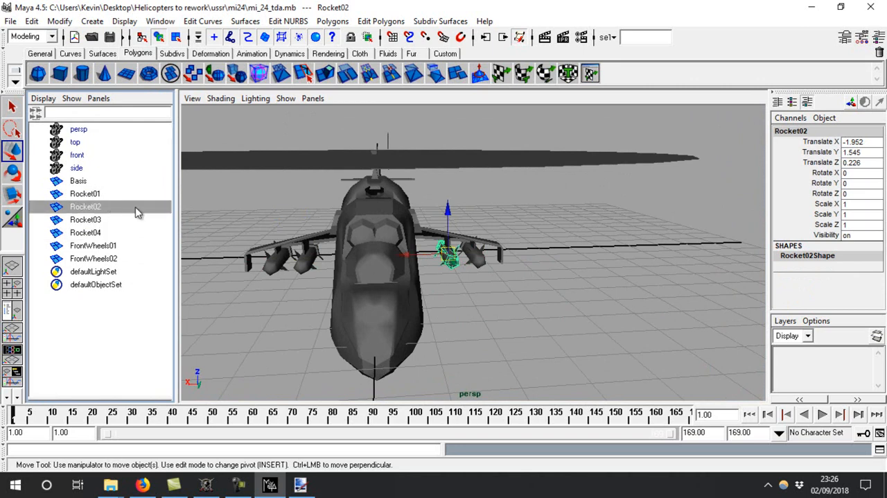
Parent the four rockets and both FrontWheels discs to Basis
{"action": "left_click", "coordinate": [124, 247]}
{"action": "left_click_drag", "start_coordinate": [119, 256], "coordinate": [87, 184]}
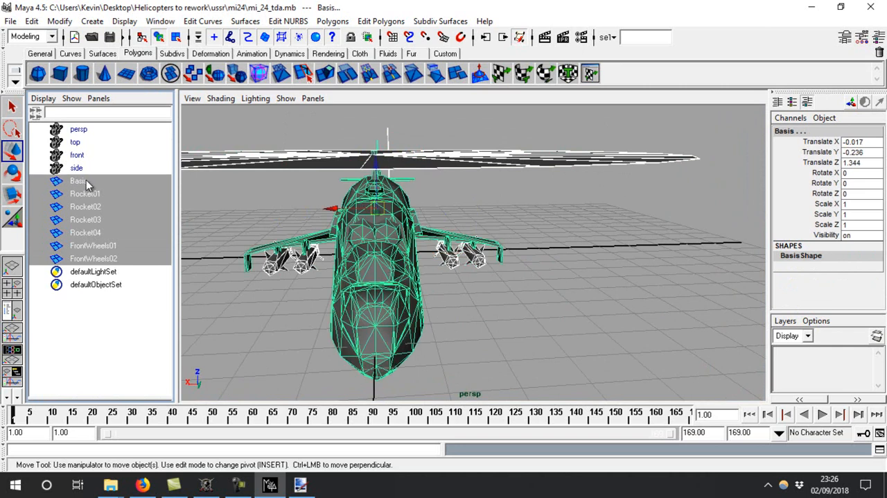
{"action": "left_click", "coordinate": [32, 21]}
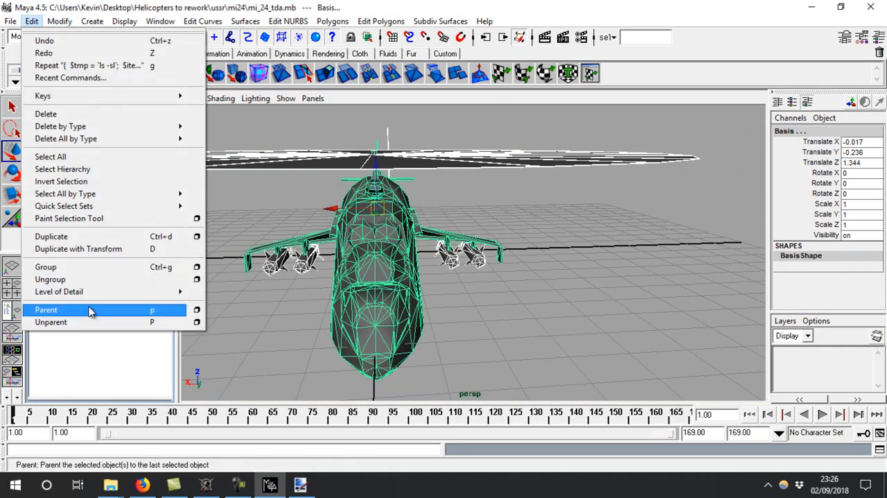
{"action": "left_click", "coordinate": [90, 309]}
{"action": "left_click", "coordinate": [83, 183]}
Switch to Firefox and copy the AABB creation script from mayahelp.html
{"action": "left_click_drag", "start_coordinate": [277, 139], "coordinate": [163, 138], "text": "alt"}
{"action": "left_click_drag", "start_coordinate": [481, 236], "coordinate": [443, 218], "text": "alt"}
{"action": "left_click", "coordinate": [626, 351]}
{"action": "left_click", "coordinate": [142, 484]}
{"action": "scroll", "coordinate": [151, 330], "scroll_direction": "down", "scroll_amount": 5}
{"action": "left_click_drag", "start_coordinate": [100, 321], "coordinate": [2, 87]}
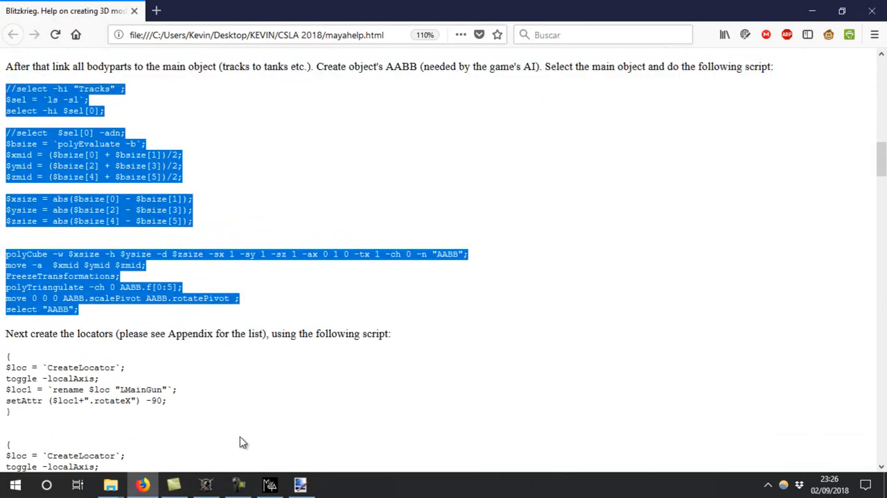
Return to Maya, try running the copied AABB script, delete the generated AABB box and close the Script Editor
{"action": "left_click", "coordinate": [270, 484]}
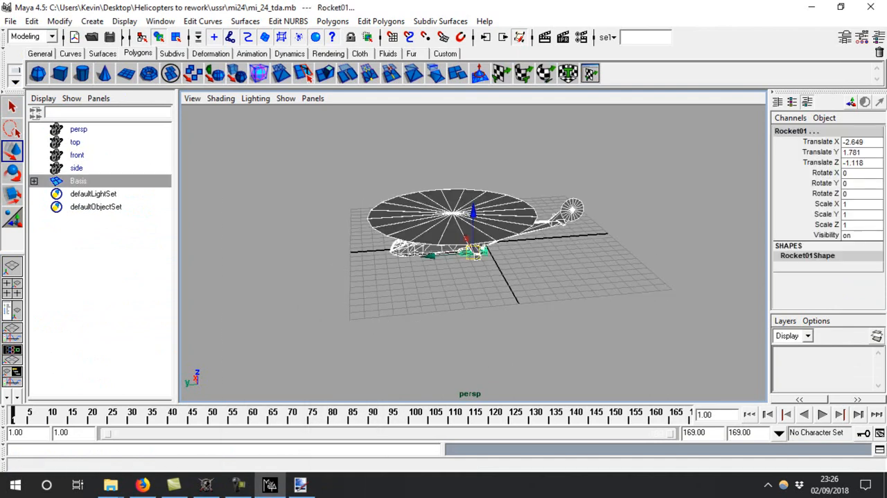
{"action": "left_click", "coordinate": [880, 449]}
{"action": "key", "text": "ctrl+v"}
{"action": "key", "text": "ctrl+Return"}
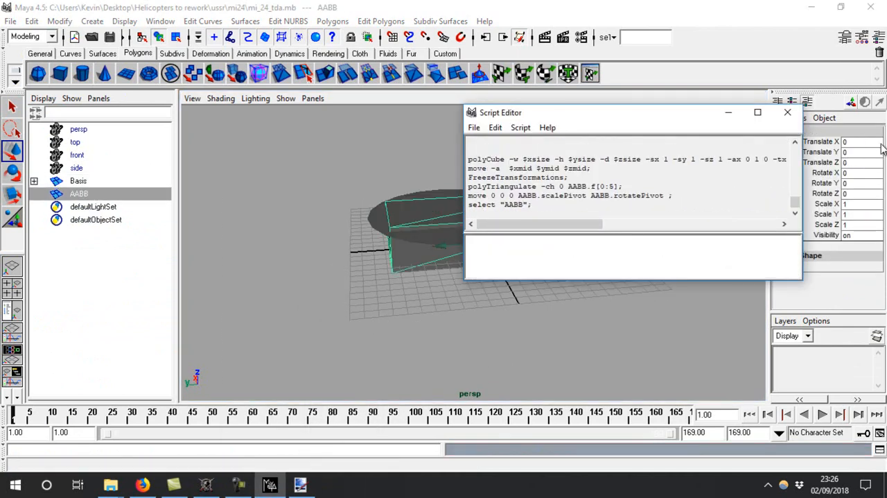
{"action": "left_click", "coordinate": [409, 280]}
{"action": "left_click", "coordinate": [397, 258]}
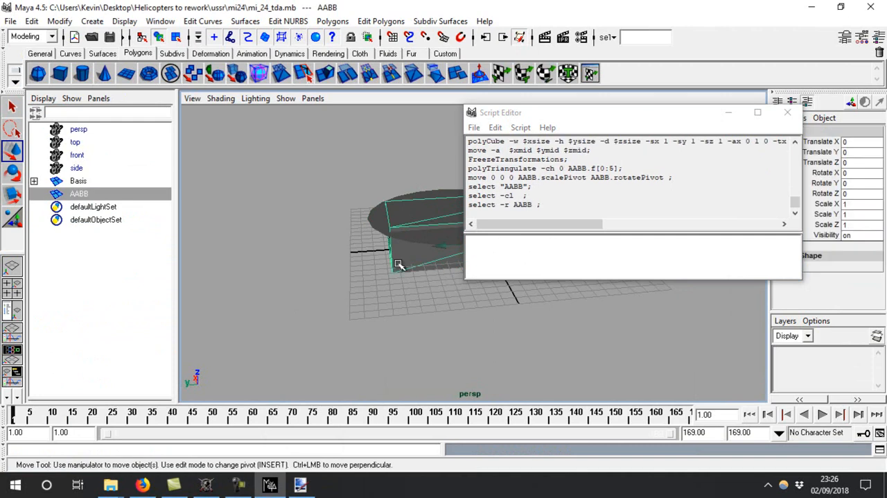
{"action": "key", "text": "Delete"}
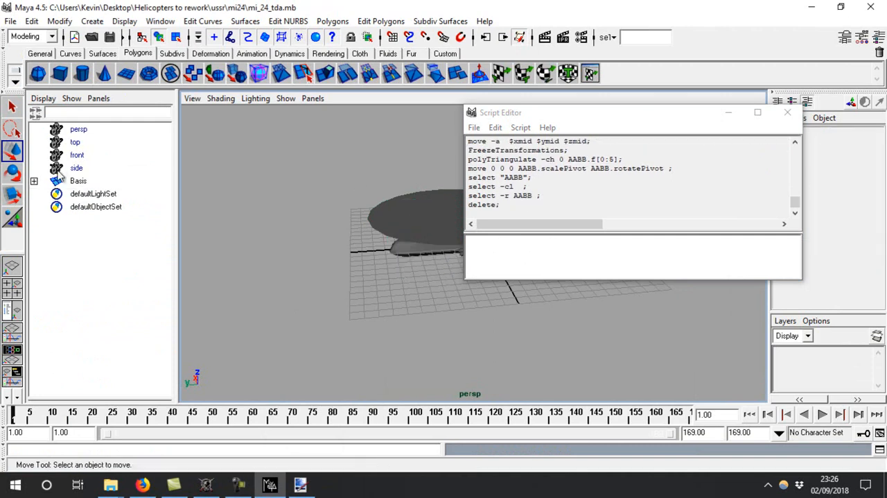
{"action": "left_click", "coordinate": [787, 112]}
Select the whole helicopter, run the AABB script on it and set the AABB box's visibility to off
{"action": "left_click_drag", "start_coordinate": [623, 133], "coordinate": [354, 312]}
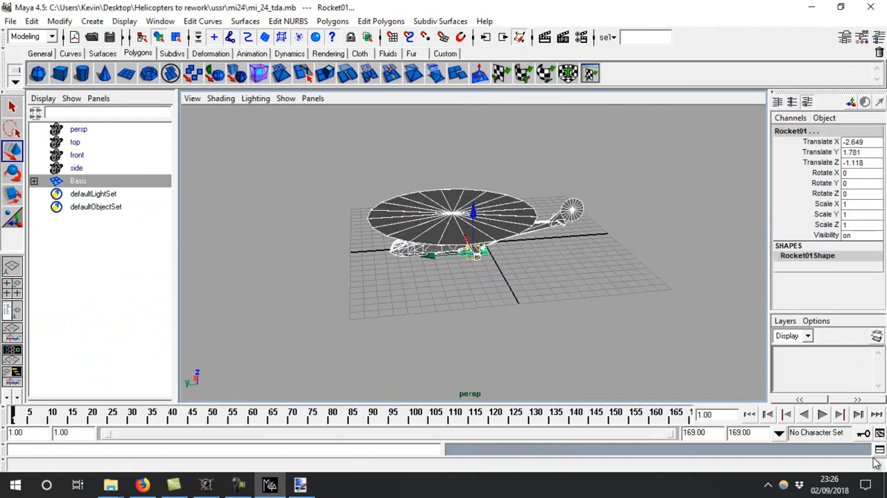
{"action": "left_click", "coordinate": [879, 450]}
{"action": "key", "text": "ctrl+Return"}
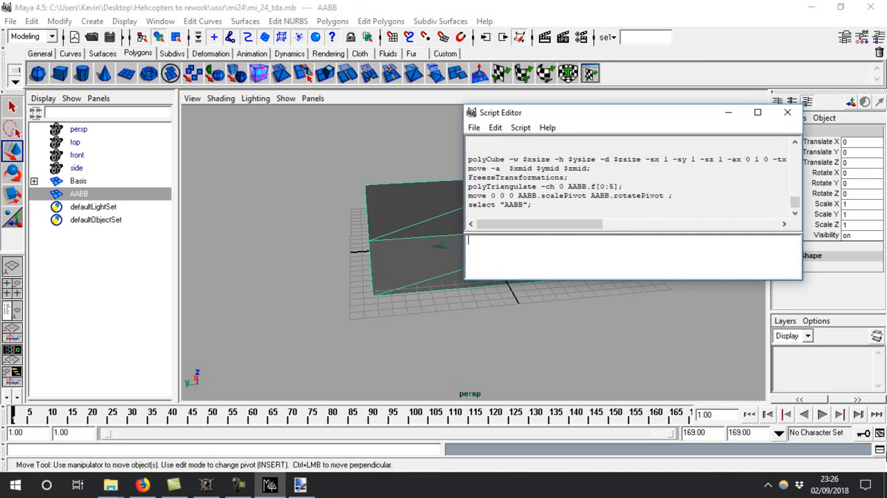
{"action": "left_click", "coordinate": [858, 236]}
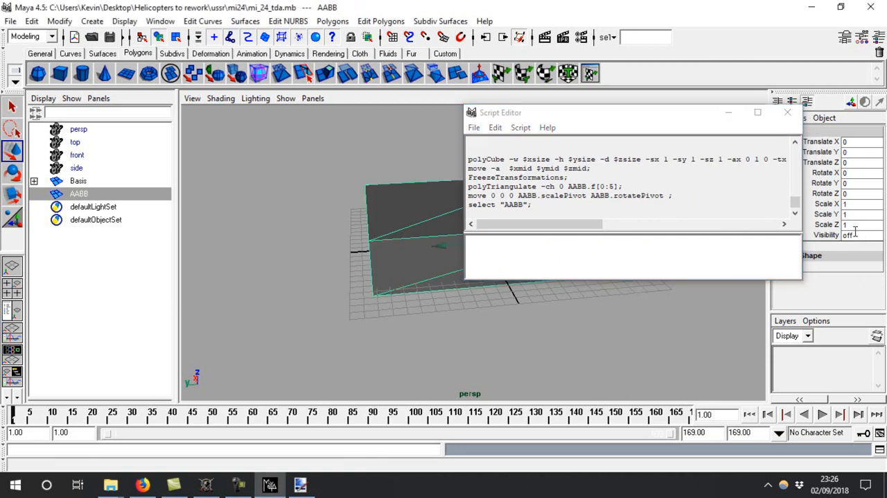
{"action": "key", "text": "Return"}
{"action": "left_click", "coordinate": [787, 112]}
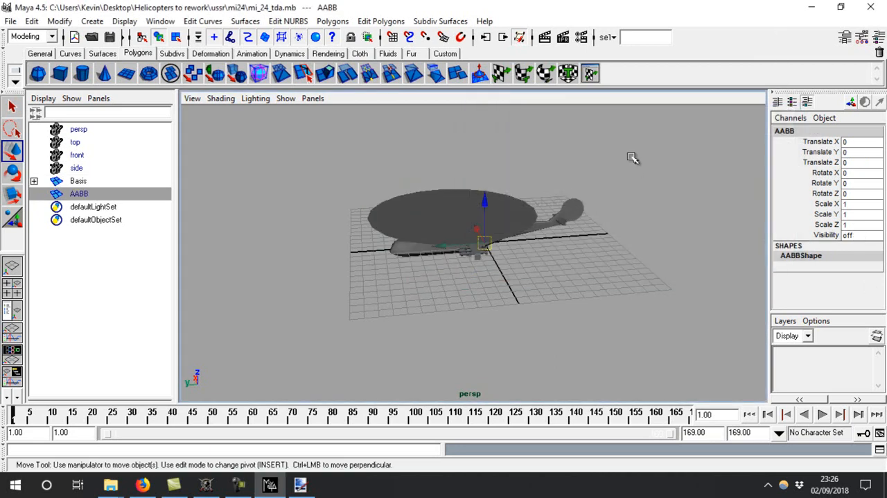
Select all visible helicopter parts, triangulate them and save the scene
{"action": "left_click_drag", "start_coordinate": [581, 192], "coordinate": [164, 374]}
{"action": "left_click_drag", "start_coordinate": [453, 207], "coordinate": [394, 174], "text": "alt"}
{"action": "right_click_drag", "start_coordinate": [394, 174], "coordinate": [488, 237], "text": "alt"}
{"action": "left_click_drag", "start_coordinate": [453, 181], "coordinate": [455, 195], "text": "alt"}
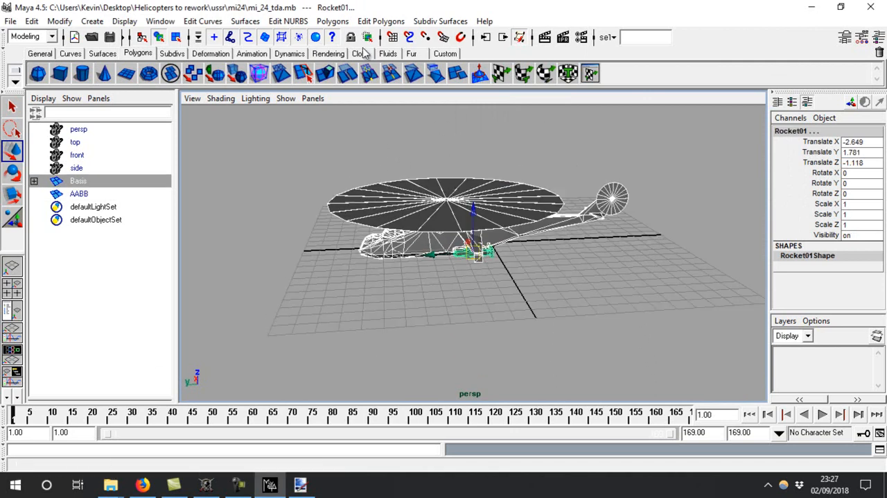
{"action": "left_click", "coordinate": [345, 22]}
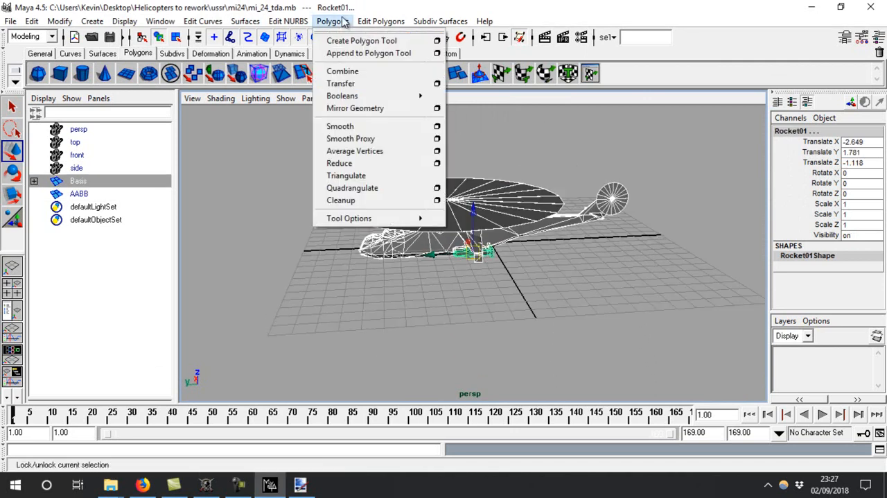
{"action": "left_click", "coordinate": [372, 179]}
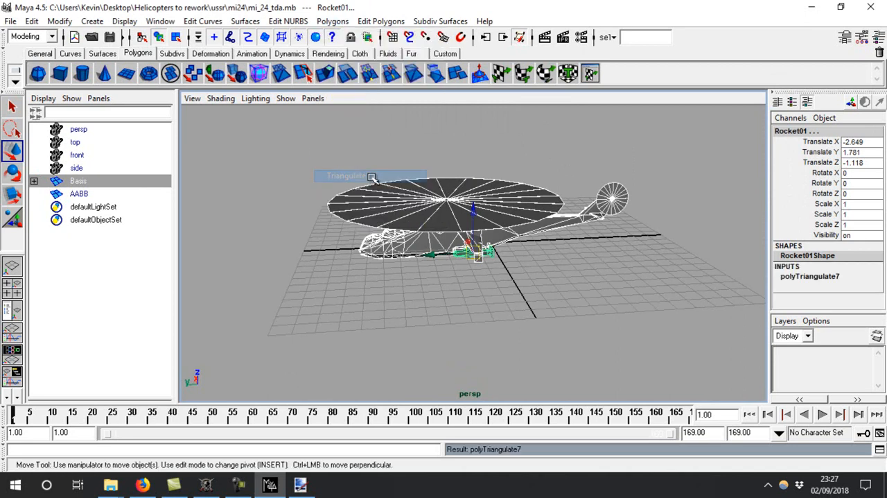
{"action": "left_click_drag", "start_coordinate": [601, 262], "coordinate": [534, 250], "text": "alt"}
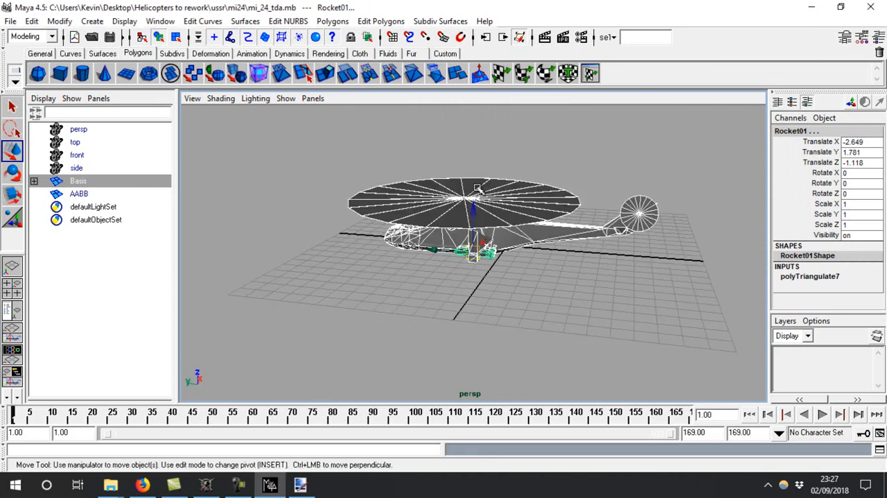
{"action": "left_click", "coordinate": [109, 37]}
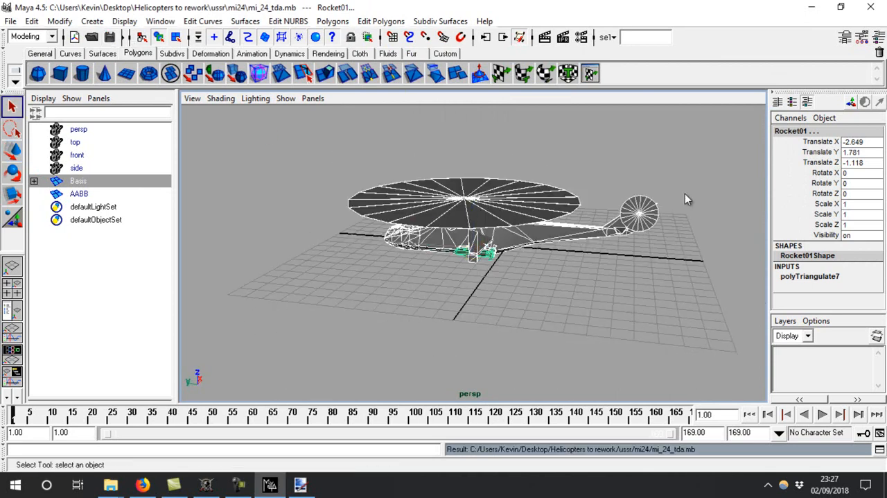
Set up a 1024 by 1024 Targa UV snapshot of the helicopter with aspect ratio kept, cancelling the overwrite of the existing file
{"action": "left_click", "coordinate": [588, 74]}
{"action": "left_click", "coordinate": [23, 26]}
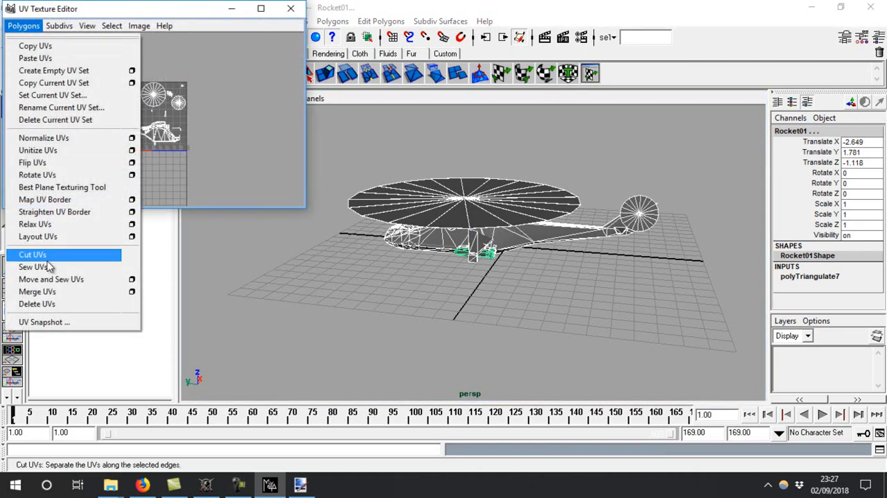
{"action": "left_click", "coordinate": [42, 321]}
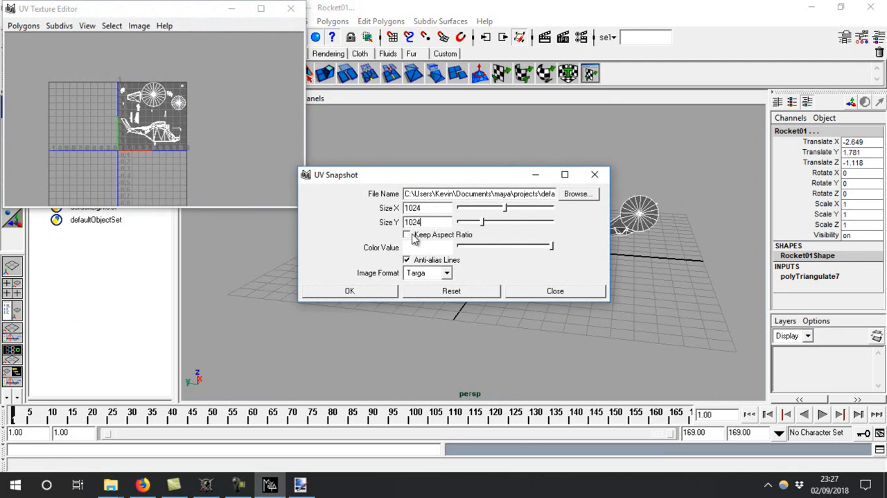
{"action": "left_click", "coordinate": [407, 235]}
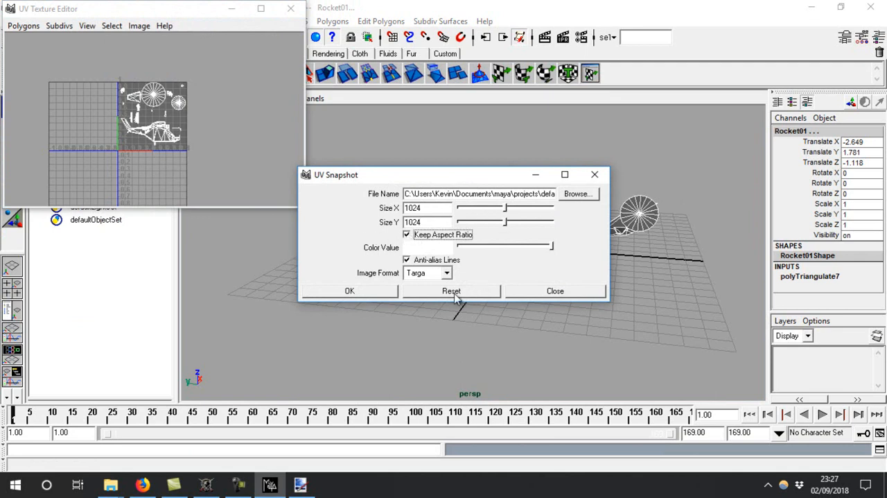
{"action": "left_click", "coordinate": [349, 292]}
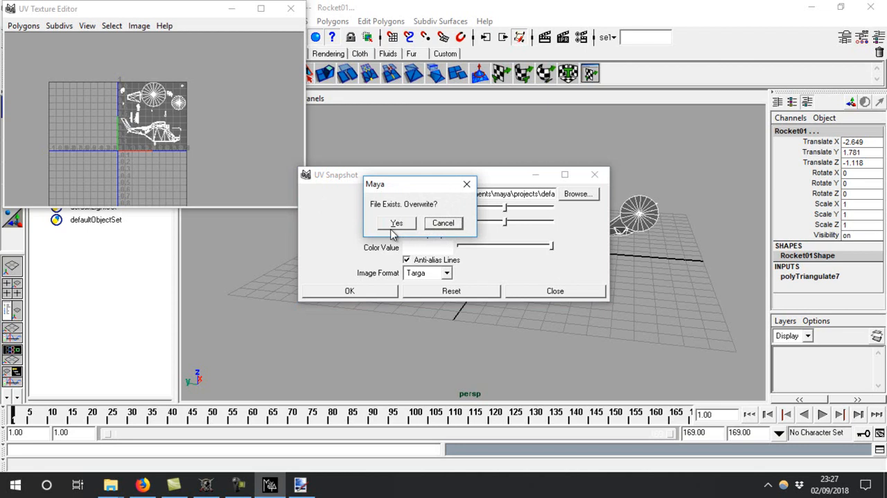
{"action": "left_click", "coordinate": [442, 222]}
Choose the desktop and file name 1 for the UV snapshot, close the UV windows and save the scene
{"action": "left_click", "coordinate": [578, 193]}
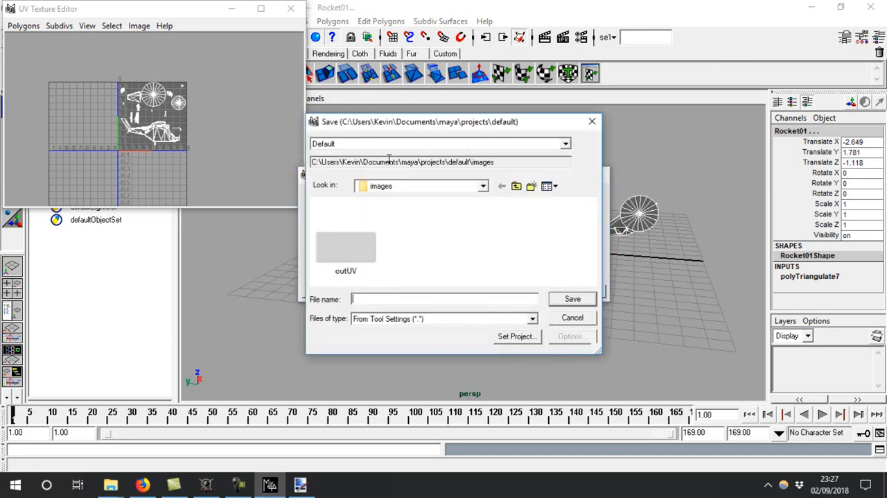
{"action": "left_click", "coordinate": [397, 186]}
{"action": "left_click", "coordinate": [381, 199]}
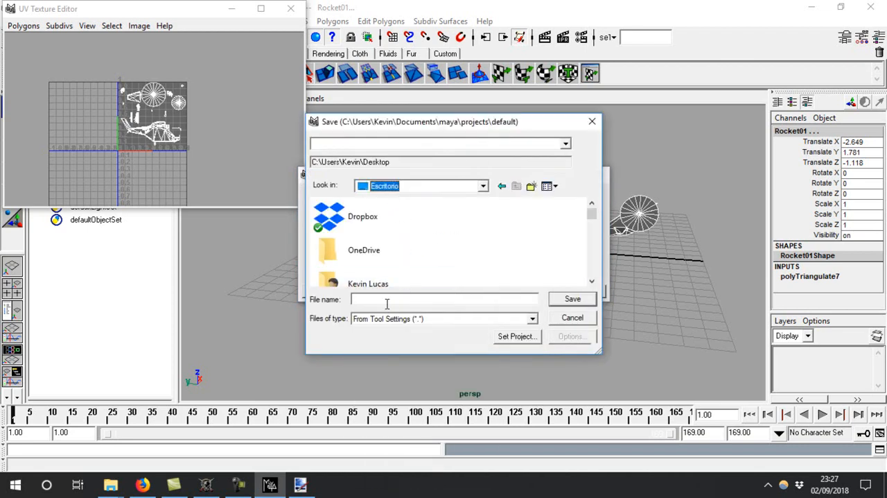
{"action": "left_click", "coordinate": [387, 300]}
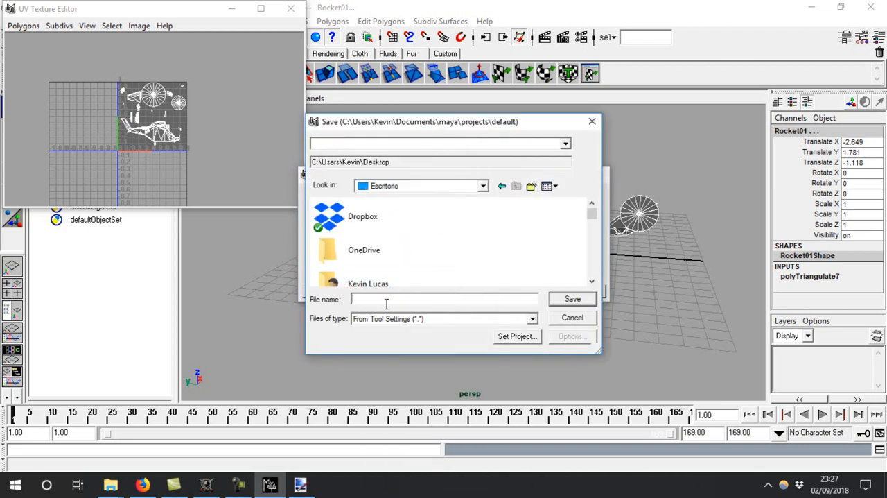
{"action": "type", "text": "1"}
{"action": "left_click", "coordinate": [573, 299]}
{"action": "left_click", "coordinate": [594, 174]}
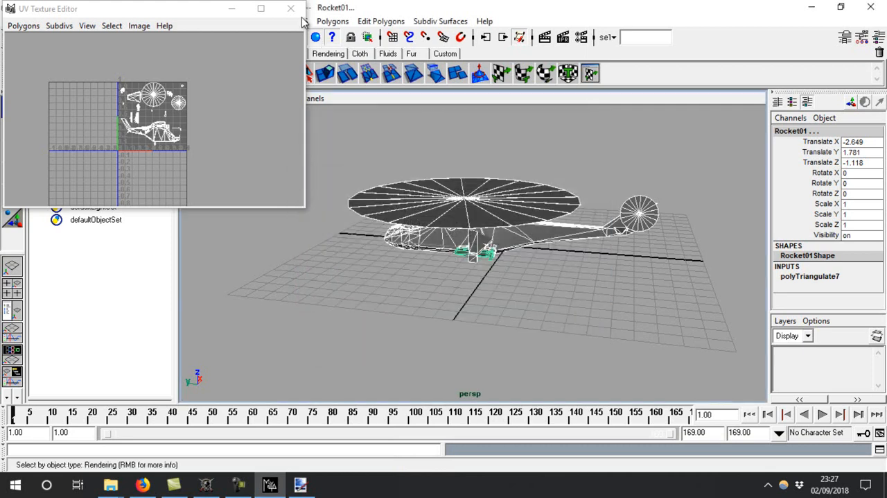
{"action": "left_click", "coordinate": [377, 97]}
{"action": "left_click", "coordinate": [109, 37]}
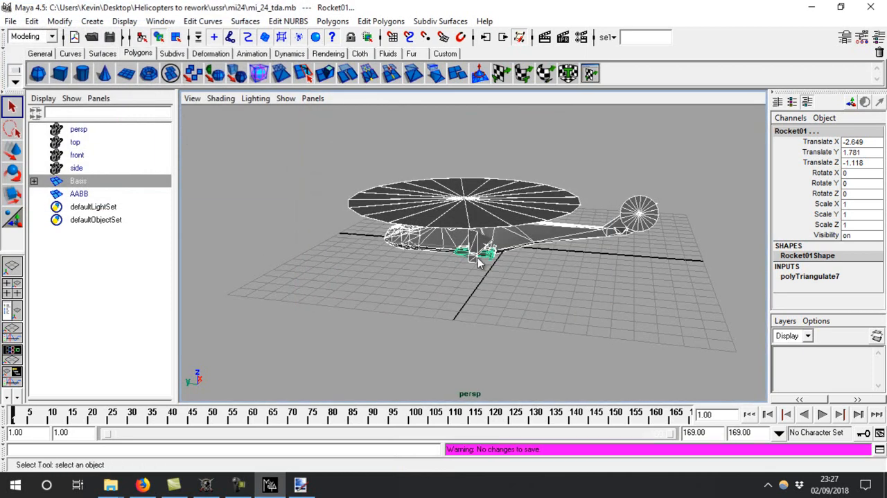
{"action": "left_click_drag", "start_coordinate": [458, 248], "coordinate": [481, 225], "text": "alt"}
{"action": "scroll", "coordinate": [425, 282], "scroll_direction": "up", "scroll_amount": 4}
{"action": "left_click_drag", "start_coordinate": [425, 282], "coordinate": [451, 315], "text": "alt"}
{"action": "scroll", "coordinate": [313, 241], "scroll_direction": "down", "scroll_amount": 4}
{"action": "left_click_drag", "start_coordinate": [313, 241], "coordinate": [336, 225], "text": "alt"}
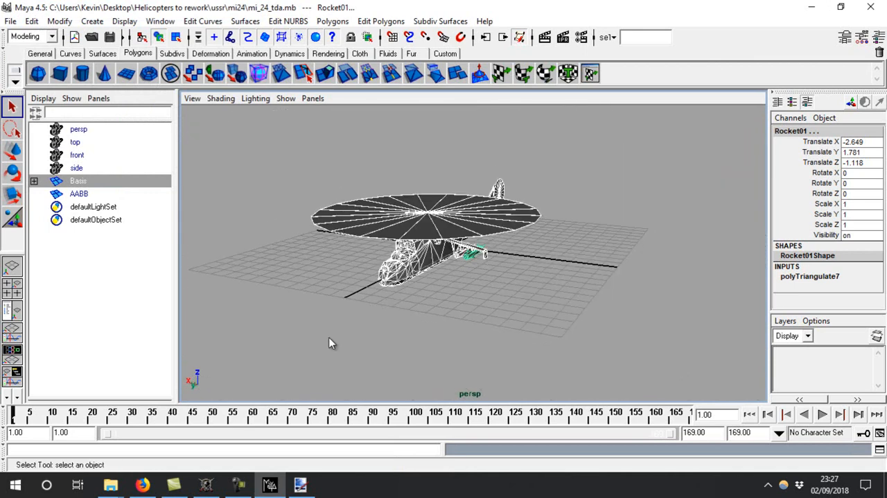
Switch to Firefox, copy the LMainGun locator script from mayahelp.html, and check the Mi-24's locator names in Blitzkrieg Resource Editor
{"action": "left_click", "coordinate": [142, 484]}
{"action": "scroll", "coordinate": [242, 354], "scroll_direction": "down", "scroll_amount": 1}
{"action": "scroll", "coordinate": [242, 353], "scroll_direction": "down", "scroll_amount": 4}
{"action": "scroll", "coordinate": [242, 355], "scroll_direction": "up", "scroll_amount": 2}
{"action": "left_click_drag", "start_coordinate": [36, 272], "coordinate": [6, 208]}
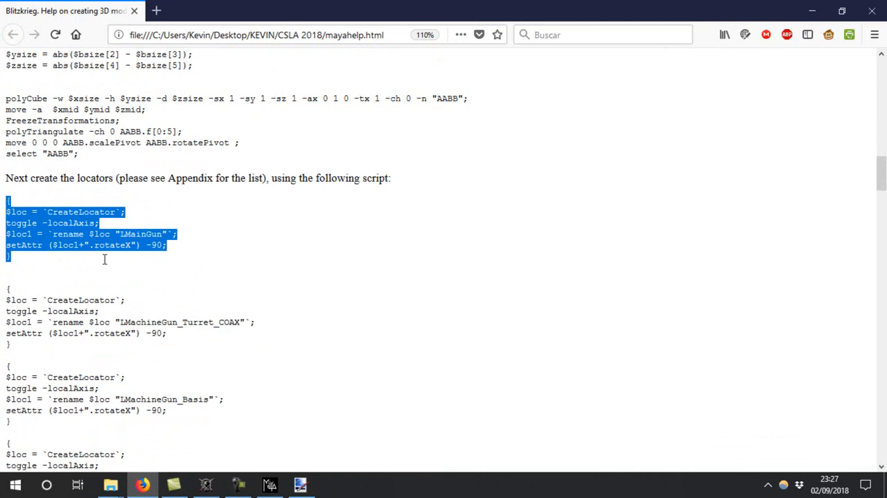
{"action": "left_click", "coordinate": [206, 484]}
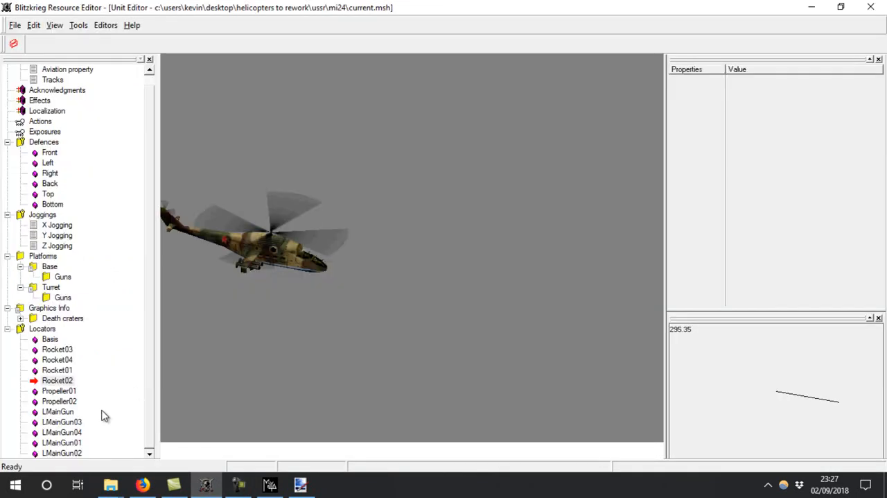
Return to Maya, run the copied script to create the LMainGun locator and close the Script Editor
{"action": "left_click", "coordinate": [270, 483]}
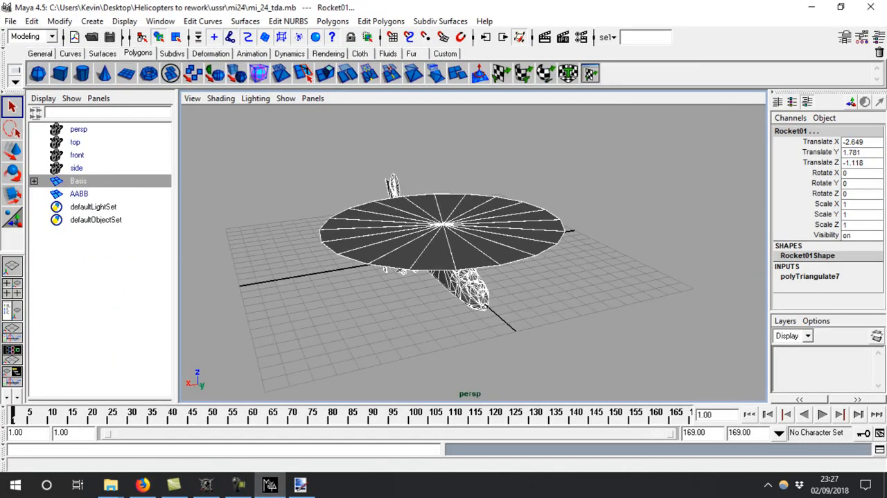
{"action": "left_click", "coordinate": [880, 449]}
{"action": "key", "text": "ctrl+v"}
{"action": "key", "text": "KP_Enter"}
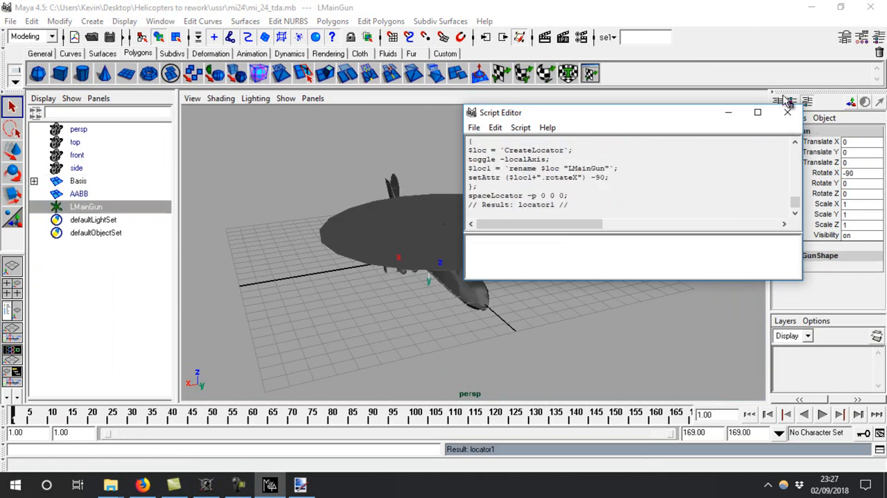
{"action": "left_click", "coordinate": [787, 113]}
Duplicate the LMainGun locator four times
{"action": "key", "text": "ctrl+d"}
{"action": "key", "text": "ctrl+d"}
{"action": "key", "text": "ctrl+d"}
{"action": "key", "text": "ctrl+d"}
Rename the four locator copies LMainGun01, LMainGun02, LMainGun03 and LMainGun04
{"action": "double_click", "coordinate": [128, 220]}
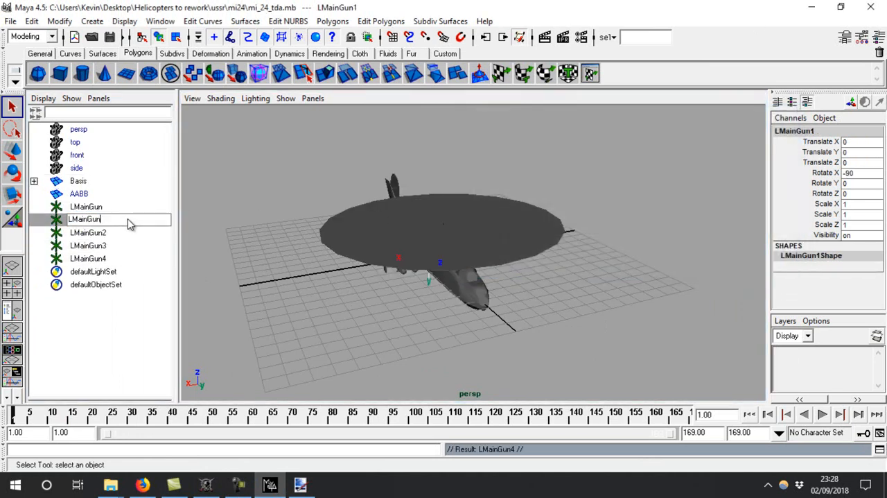
{"action": "type", "text": "LMainGun04"}
{"action": "key", "text": "BackSpace"}
{"action": "type", "text": "1"}
{"action": "key", "text": "Return"}
{"action": "double_click", "coordinate": [109, 232]}
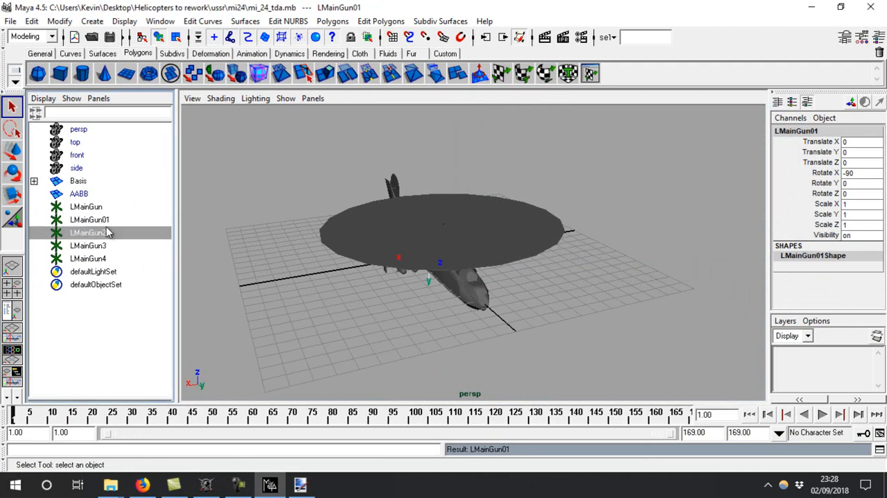
{"action": "type", "text": "LMainGun02"}
{"action": "key", "text": "Return"}
{"action": "double_click", "coordinate": [123, 247]}
{"action": "type", "text": "LMainGun03"}
{"action": "key", "text": "Return"}
{"action": "double_click", "coordinate": [123, 259]}
{"action": "type", "text": "LMainGun04"}
{"action": "key", "text": "Return"}
Move the LMainGun locator to the helicopter's nose in the side view, at about Y 8.496 and Z -0.47
{"action": "left_click", "coordinate": [116, 222]}
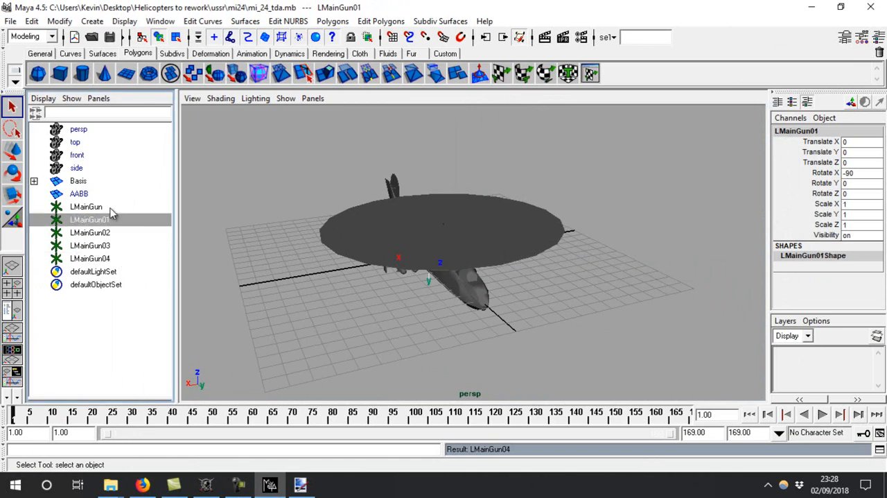
{"action": "left_click", "coordinate": [103, 208]}
{"action": "left_click", "coordinate": [13, 287]}
{"action": "key", "text": "space"}
{"action": "key", "text": "a"}
{"action": "key", "text": "w"}
{"action": "middle_click_drag", "start_coordinate": [458, 256], "coordinate": [691, 273]}
Rotate the LMainGun locator so it points downward ahead of the nose, with Rotate X set to -120
{"action": "key", "text": "f"}
{"action": "key", "text": "e"}
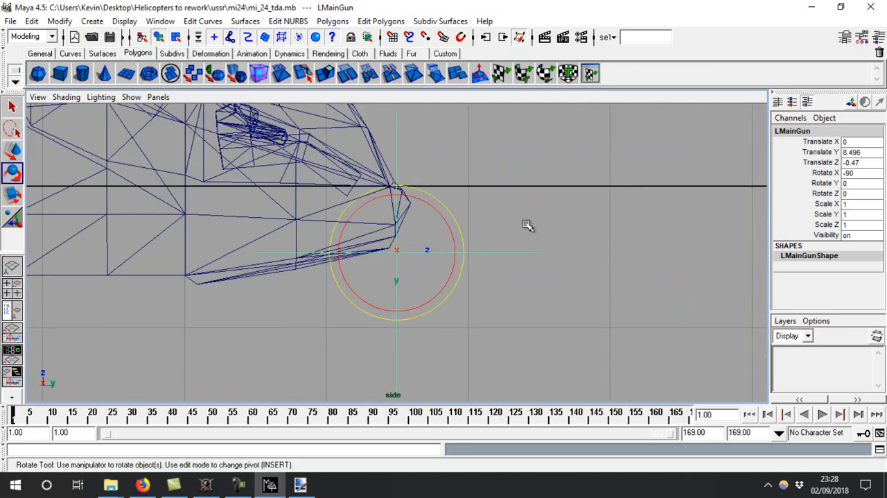
{"action": "left_click_drag", "start_coordinate": [446, 224], "coordinate": [461, 247]}
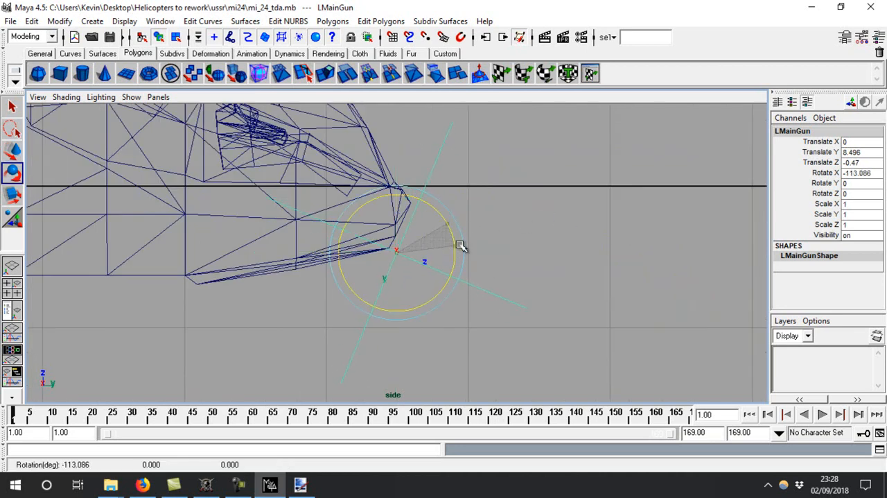
{"action": "left_click_drag", "start_coordinate": [461, 246], "coordinate": [459, 251]}
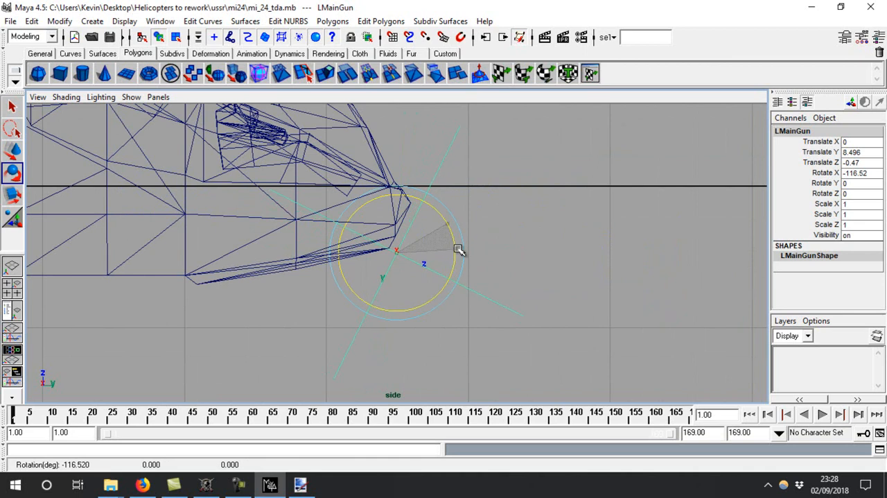
{"action": "right_click_drag", "start_coordinate": [495, 254], "coordinate": [461, 181], "text": "alt"}
{"action": "left_click", "coordinate": [849, 174]}
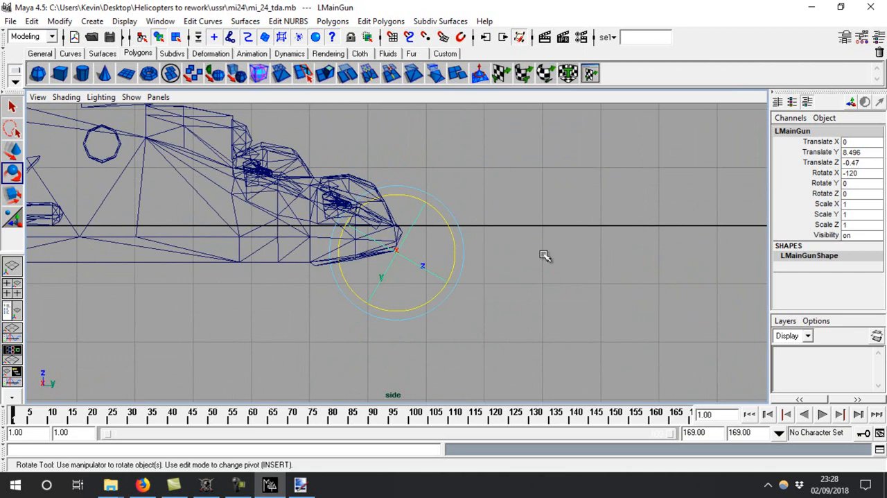
Reposition the LMainGun locator beneath the nose in the perspective view, to about Y 8.077 and Z -0.675
{"action": "right_click_drag", "start_coordinate": [578, 253], "coordinate": [731, 438], "text": "alt"}
{"action": "key", "text": "space"}
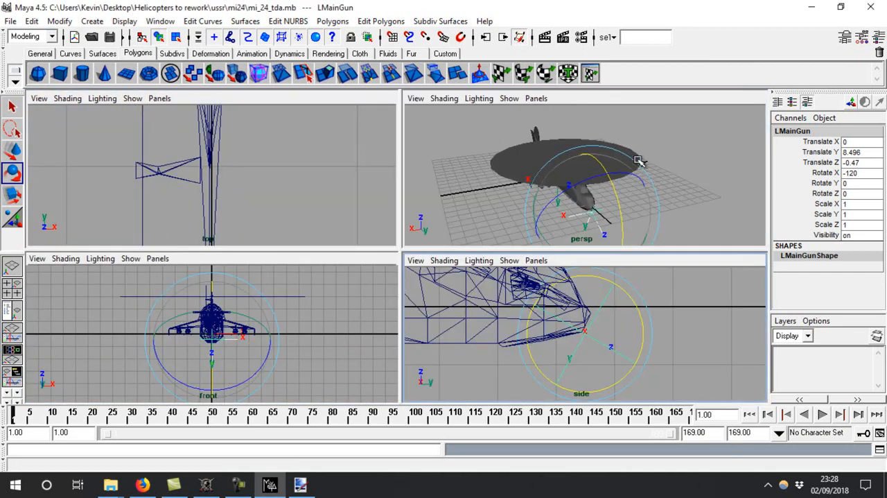
{"action": "key", "text": "space"}
{"action": "key", "text": "f"}
{"action": "left_click_drag", "start_coordinate": [544, 203], "coordinate": [388, 221], "text": "alt"}
{"action": "right_click_drag", "start_coordinate": [430, 232], "coordinate": [507, 252], "text": "alt"}
{"action": "left_click_drag", "start_coordinate": [507, 252], "coordinate": [398, 231], "text": "alt"}
{"action": "key", "text": "w"}
{"action": "left_click_drag", "start_coordinate": [354, 271], "coordinate": [390, 278]}
{"action": "right_click_drag", "start_coordinate": [386, 305], "coordinate": [310, 266], "text": "alt"}
{"action": "left_click_drag", "start_coordinate": [309, 266], "coordinate": [436, 281], "text": "alt"}
Switch to Blitzkrieg Resource Editor, display the model's bounding box and inspect the existing LMainGun locator's position and direction
{"action": "left_click", "coordinate": [206, 484]}
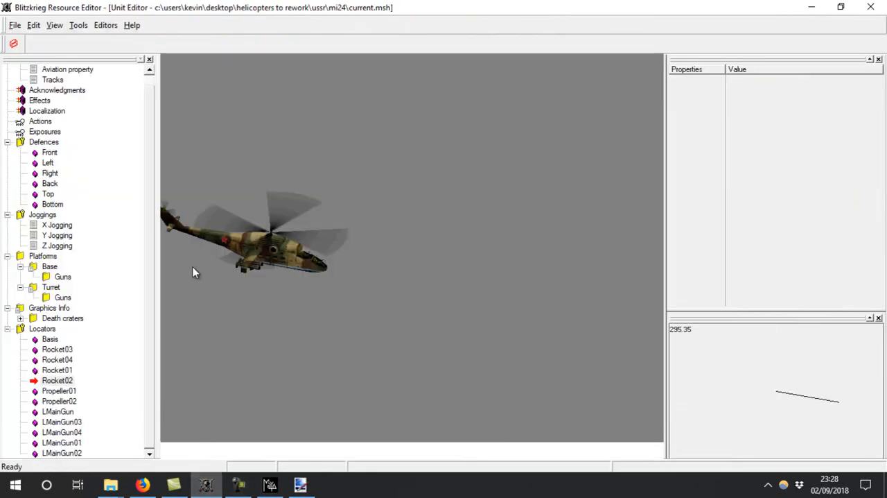
{"action": "left_click", "coordinate": [14, 44]}
{"action": "left_click_drag", "start_coordinate": [836, 435], "coordinate": [840, 392]}
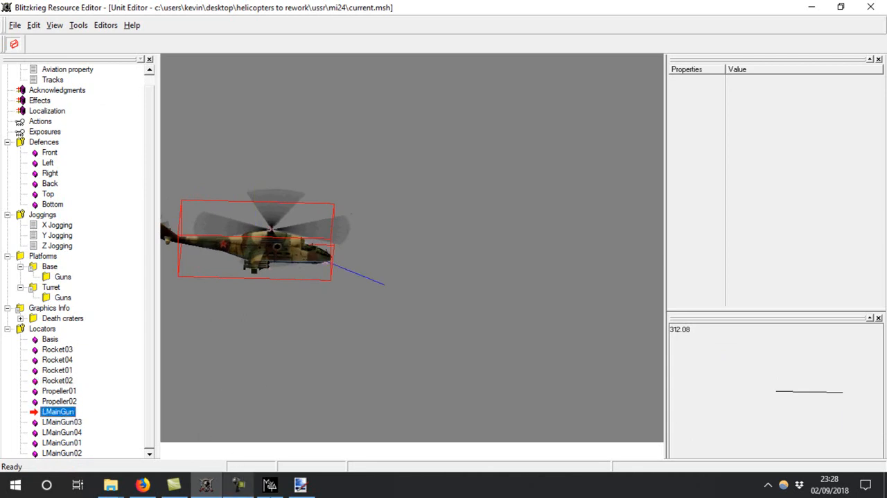
Return to Maya and shift the LMainGun locator slightly back under the nose, to about Y 7.774 and Z -0.7
{"action": "left_click", "coordinate": [269, 485]}
{"action": "left_click_drag", "start_coordinate": [569, 219], "coordinate": [431, 229], "text": "alt"}
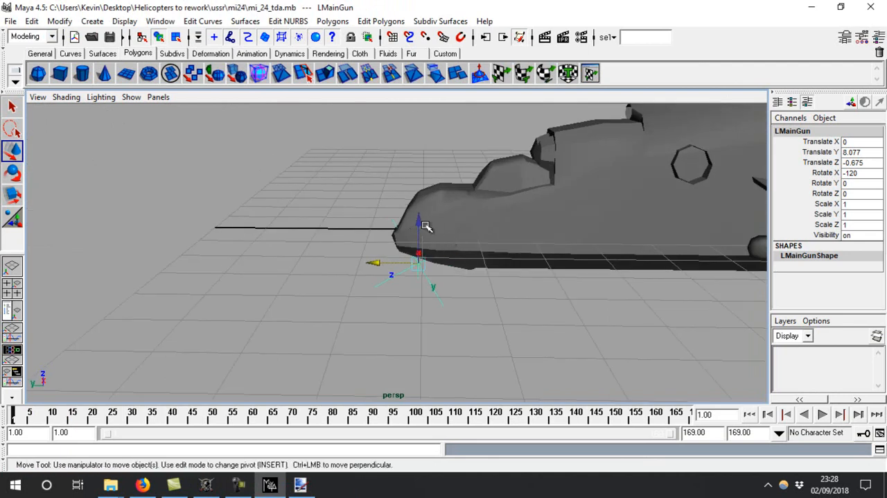
{"action": "right_click_drag", "start_coordinate": [385, 268], "coordinate": [134, 109], "text": "alt"}
Expand the Basis hierarchy and select Rocket01 to locate it on the helicopter in the perspective view
{"action": "left_click", "coordinate": [16, 323]}
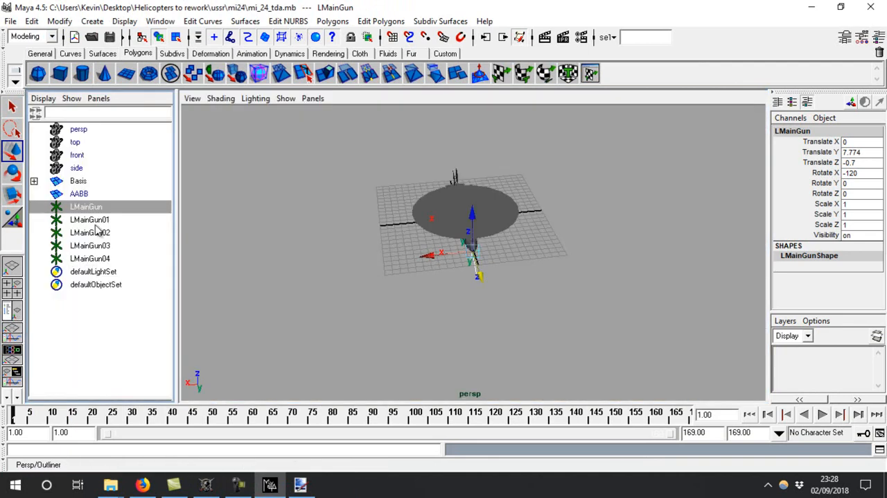
{"action": "left_click", "coordinate": [34, 181]}
{"action": "left_click", "coordinate": [109, 257]}
{"action": "key", "text": "f"}
{"action": "left_click_drag", "start_coordinate": [528, 257], "coordinate": [467, 244], "text": "alt"}
{"action": "right_click_drag", "start_coordinate": [467, 244], "coordinate": [389, 212], "text": "alt"}
{"action": "right_click_drag", "start_coordinate": [413, 302], "coordinate": [20, 177], "text": "alt"}
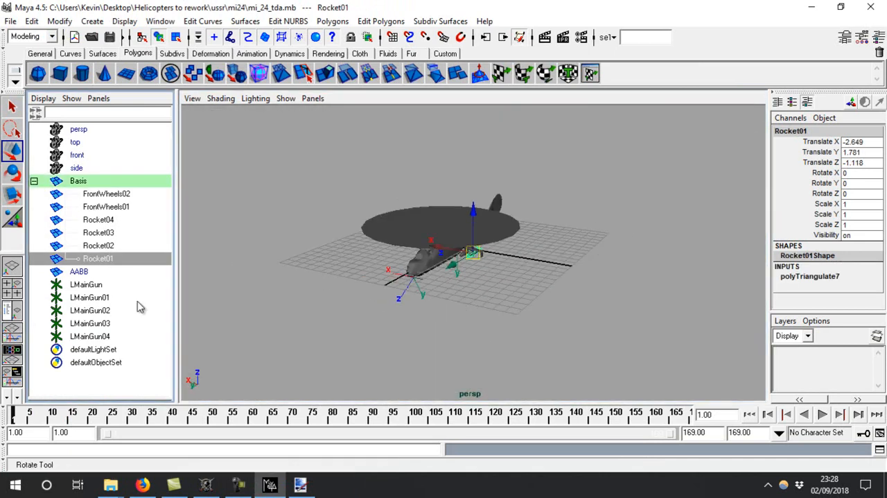
Select LMainGun01 to LMainGun04 and move them just ahead of the rocket pods in the side view, to about Y 2.864 and Z 0.204
{"action": "left_click", "coordinate": [104, 296]}
{"action": "left_click", "coordinate": [104, 336], "text": "shift"}
{"action": "left_click", "coordinate": [12, 283]}
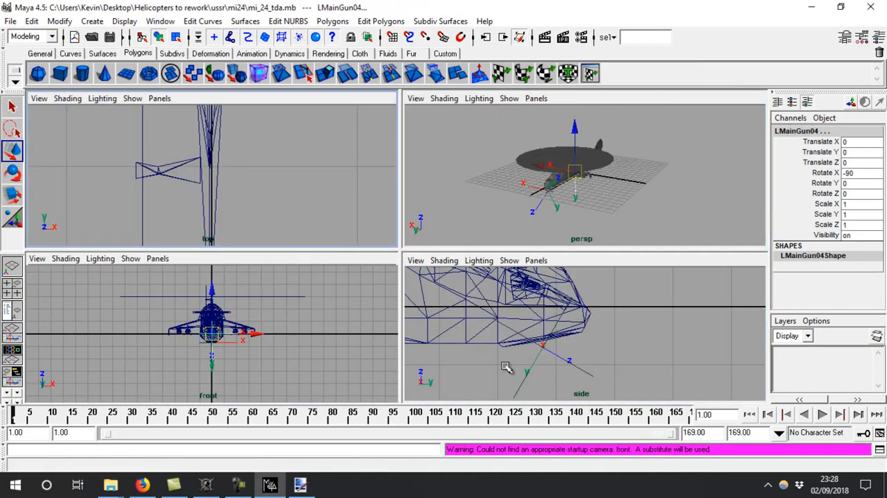
{"action": "key", "text": "space"}
{"action": "key", "text": "f"}
{"action": "right_click_drag", "start_coordinate": [532, 329], "coordinate": [450, 269], "text": "alt"}
{"action": "left_click_drag", "start_coordinate": [399, 252], "coordinate": [505, 258]}
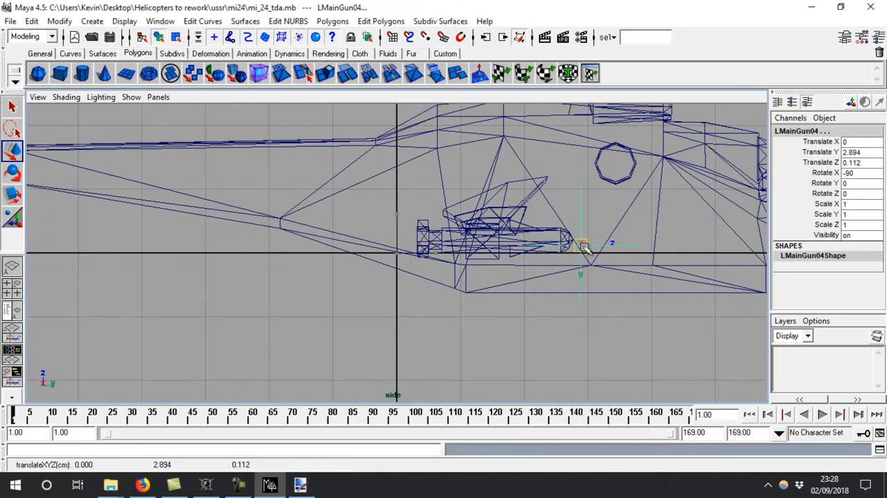
Align the four selected locators with the outermost rocket pod's tip in the top view, at about X -2.652 and Y 2.8
{"action": "key", "text": "space"}
{"action": "key", "text": "space"}
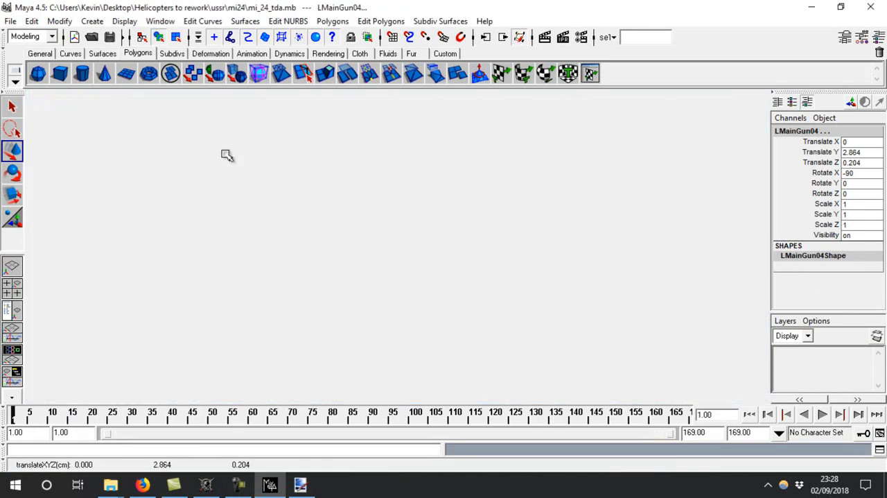
{"action": "key", "text": "space"}
{"action": "key", "text": "f"}
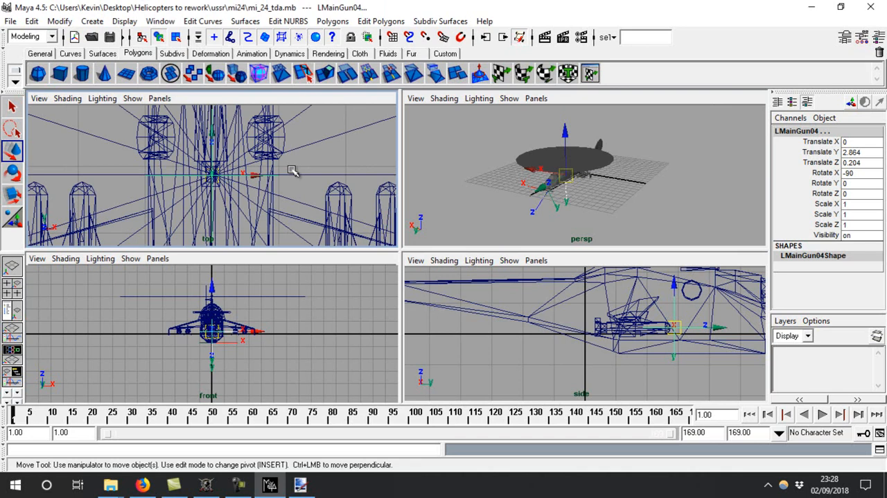
{"action": "key", "text": "space"}
{"action": "right_click_drag", "start_coordinate": [447, 213], "coordinate": [442, 251], "text": "alt"}
{"action": "left_click_drag", "start_coordinate": [442, 253], "coordinate": [171, 251]}
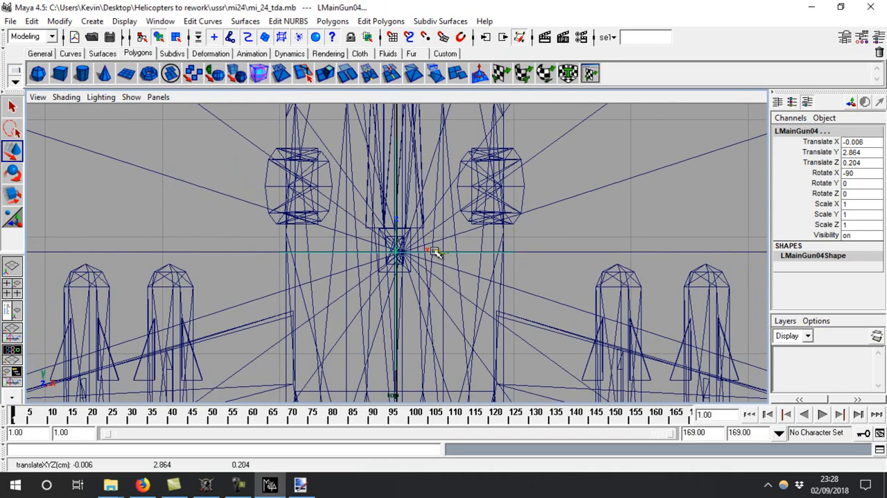
{"action": "key", "text": "f"}
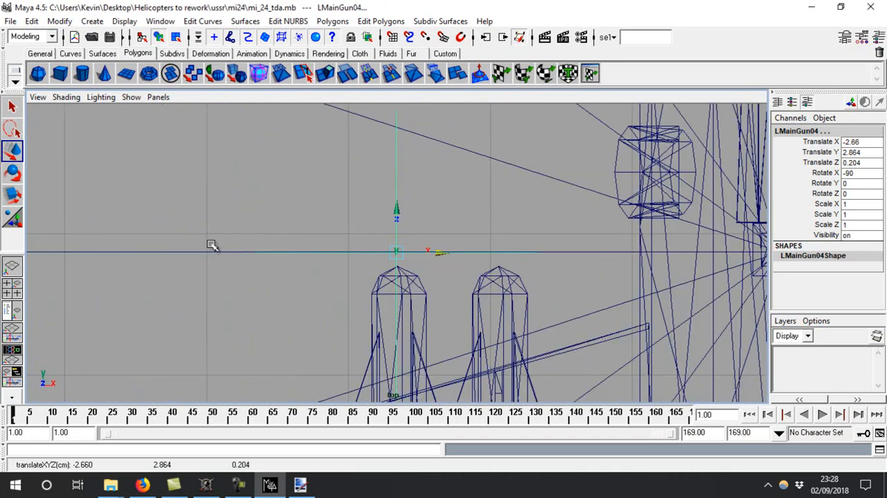
{"action": "right_click_drag", "start_coordinate": [200, 246], "coordinate": [524, 285], "text": "alt"}
{"action": "left_click_drag", "start_coordinate": [404, 251], "coordinate": [407, 271]}
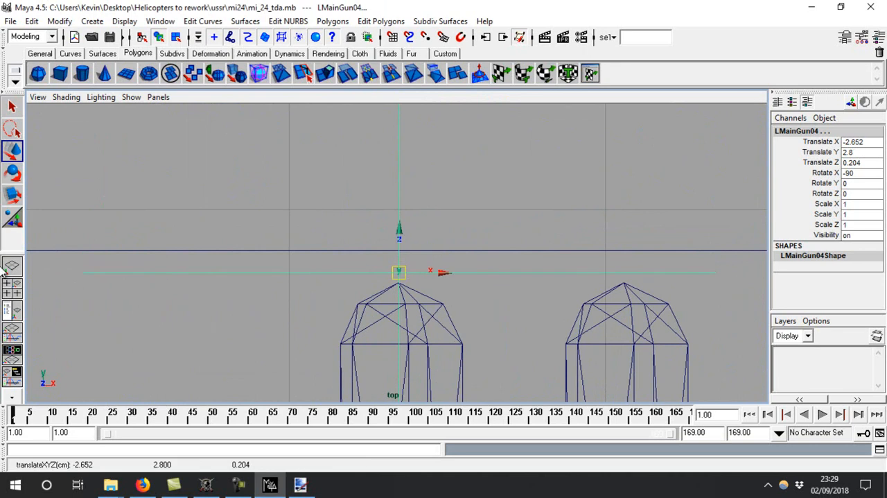
{"action": "left_click", "coordinate": [9, 305]}
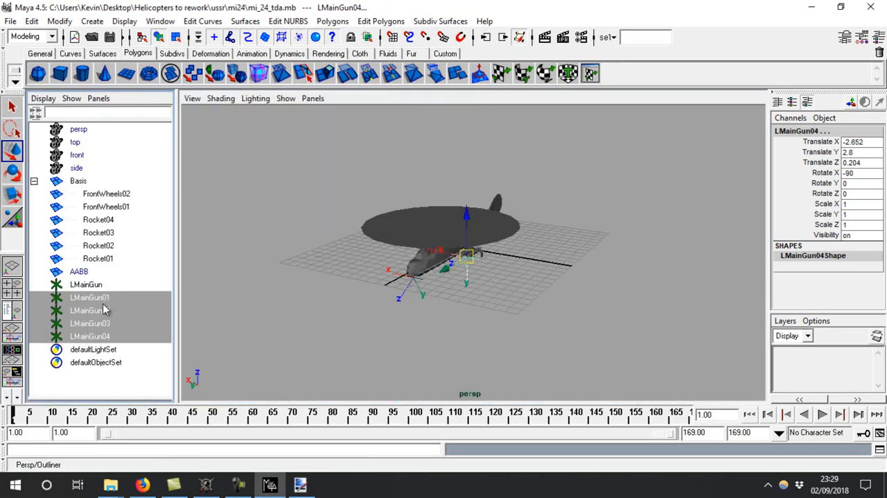
Select LMainGun02 to LMainGun04 and align them with the neighbouring inner rocket pod's tip in the top view, at about X -1.941
{"action": "left_click", "coordinate": [102, 298]}
{"action": "left_click", "coordinate": [104, 310]}
{"action": "left_click", "coordinate": [68, 336], "text": "shift"}
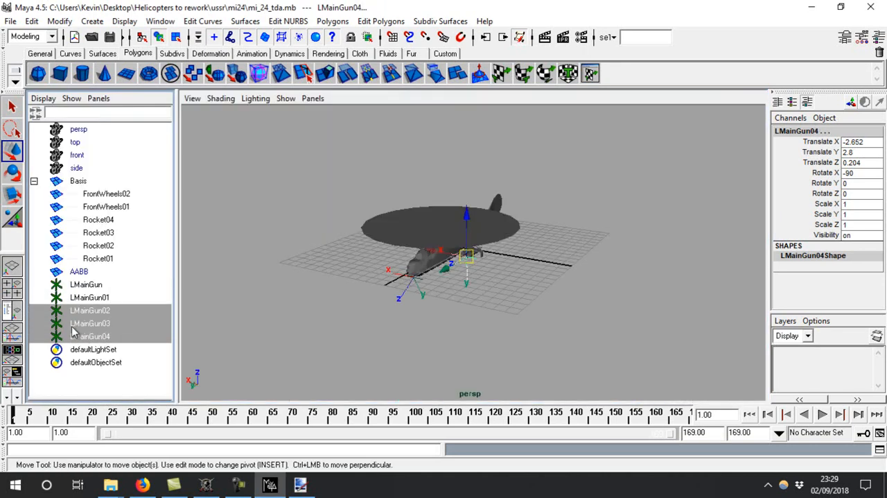
{"action": "left_click", "coordinate": [11, 283]}
{"action": "left_click_drag", "start_coordinate": [257, 188], "coordinate": [372, 202]}
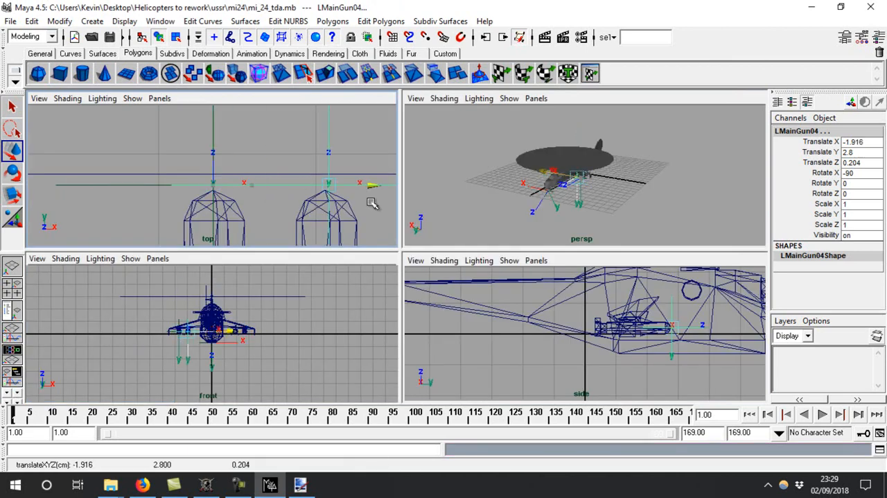
Move LMainGun03 and LMainGun04 across to the inner rocket pod's tip on the opposite wing, at about X 1.89
{"action": "left_click", "coordinate": [12, 316]}
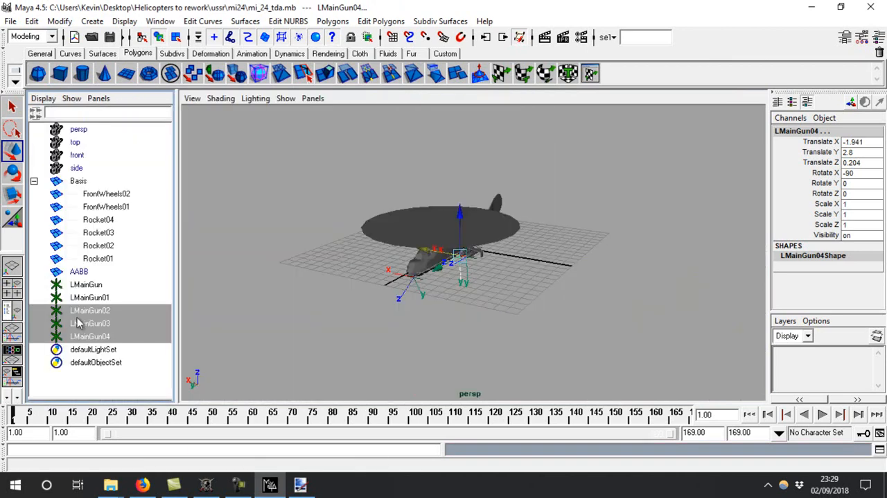
{"action": "left_click", "coordinate": [11, 283]}
{"action": "key", "text": "space"}
{"action": "left_click_drag", "start_coordinate": [436, 252], "coordinate": [697, 255]}
{"action": "left_click_drag", "start_coordinate": [756, 252], "coordinate": [760, 253]}
{"action": "key", "text": "f"}
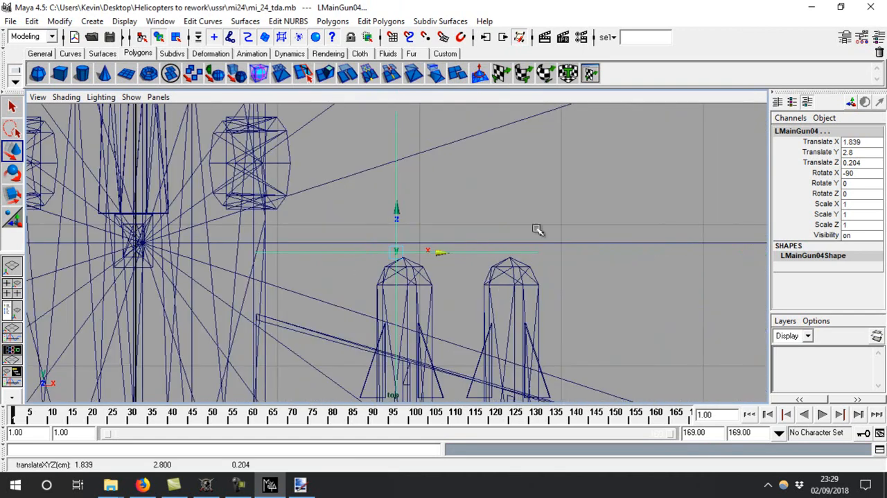
{"action": "right_click_drag", "start_coordinate": [438, 253], "coordinate": [626, 293], "text": "alt"}
{"action": "left_click_drag", "start_coordinate": [439, 252], "coordinate": [444, 252]}
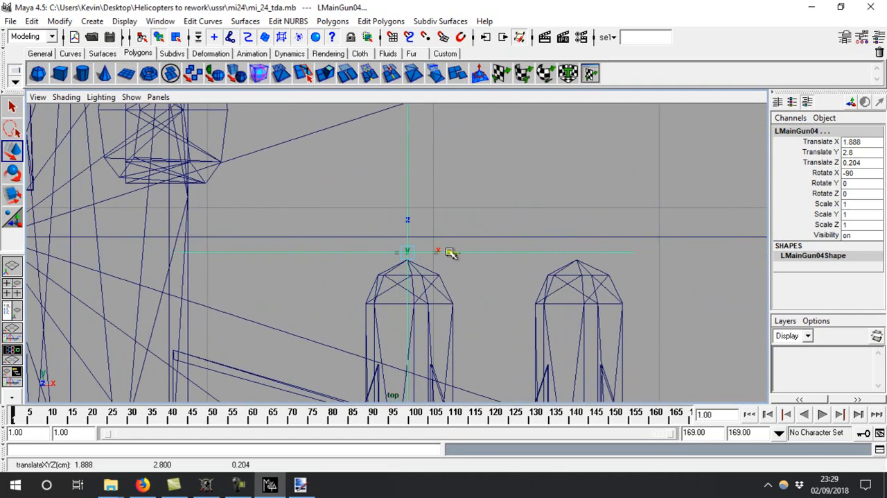
Move LMainGun04 to the outer rocket pod's tip at about X 2.642 and check the locators' placement in the perspective view
{"action": "left_click", "coordinate": [10, 313]}
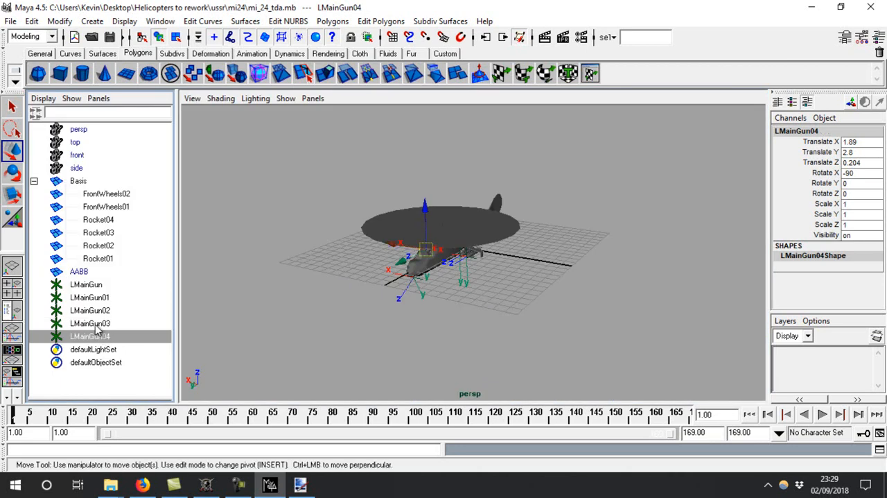
{"action": "left_click", "coordinate": [11, 294]}
{"action": "left_click_drag", "start_coordinate": [260, 173], "coordinate": [337, 178]}
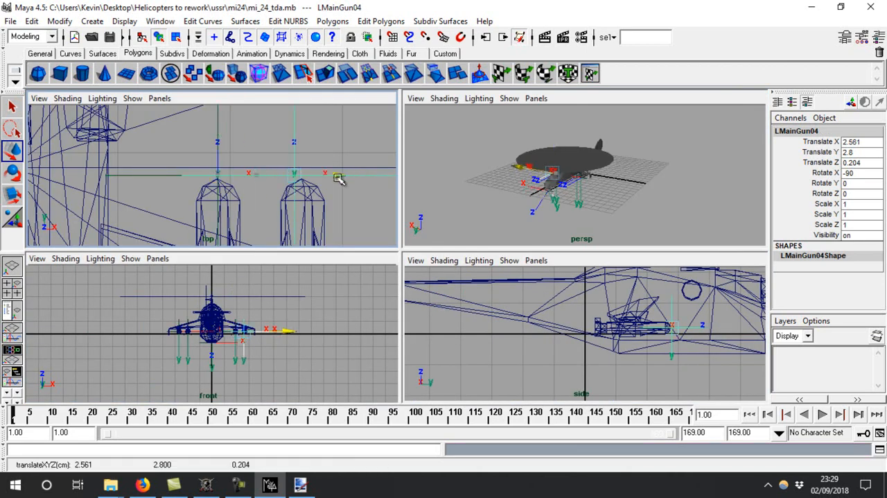
{"action": "key", "text": "space"}
{"action": "key", "text": "f"}
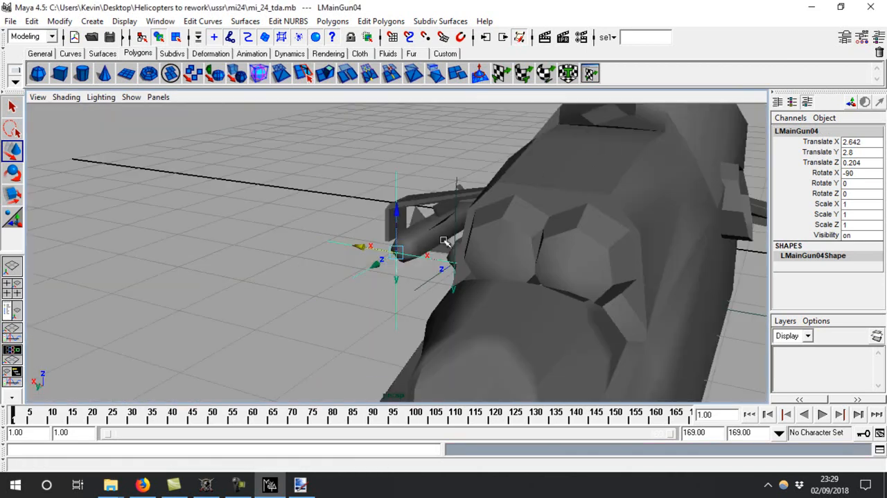
{"action": "right_click_drag", "start_coordinate": [537, 176], "coordinate": [358, 173], "text": "alt"}
{"action": "left_click_drag", "start_coordinate": [358, 172], "coordinate": [469, 204], "text": "alt"}
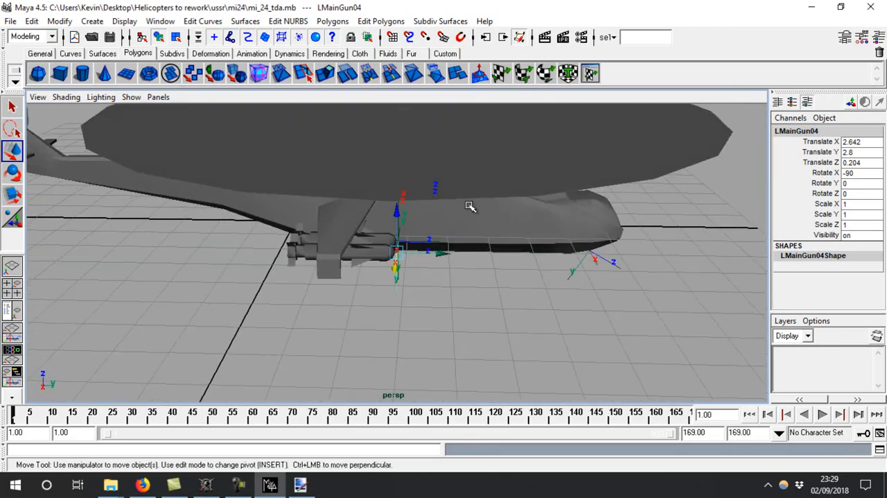
Switch to the Blitzkrieg modelling help page in Firefox and copy the script block that creates the LSmoke01 locator
{"action": "left_click", "coordinate": [142, 484]}
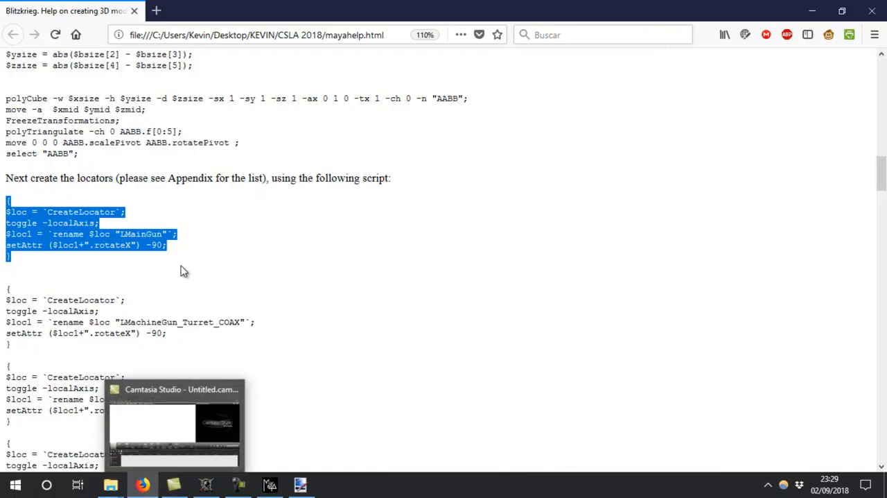
{"action": "scroll", "coordinate": [184, 268], "scroll_direction": "down", "scroll_amount": 8}
{"action": "scroll", "coordinate": [184, 267], "scroll_direction": "down", "scroll_amount": 4}
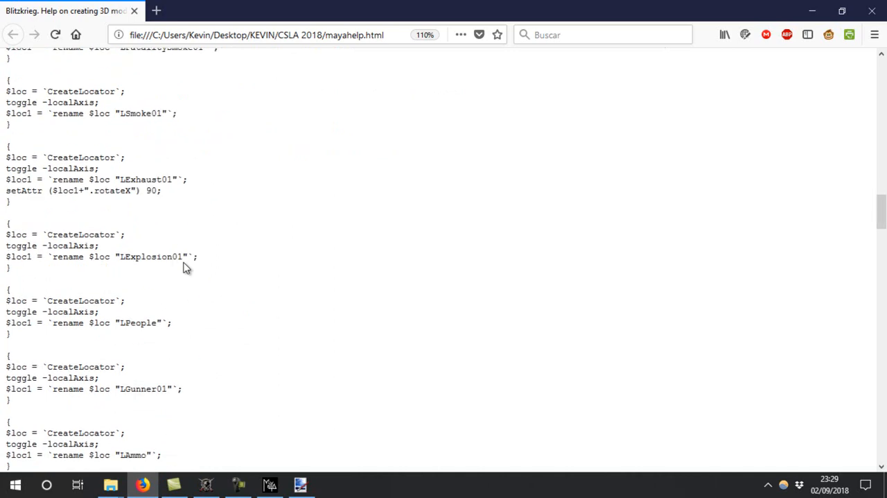
{"action": "left_click_drag", "start_coordinate": [16, 303], "coordinate": [4, 256]}
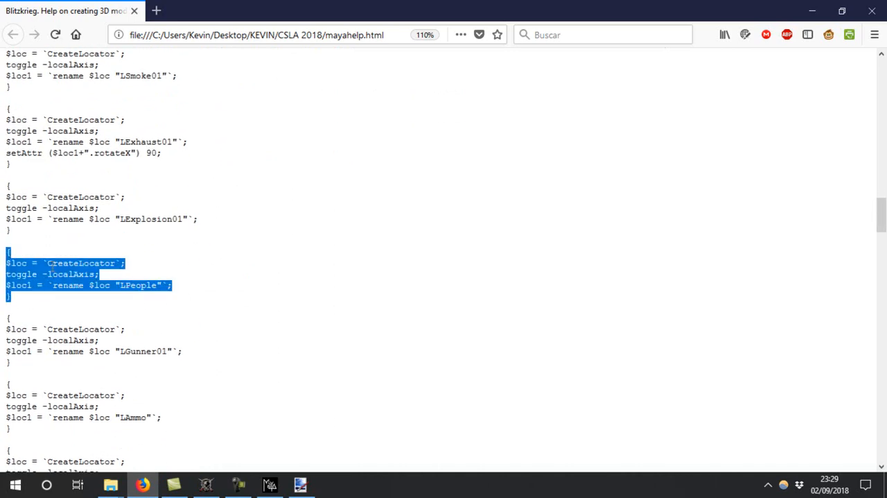
{"action": "scroll", "coordinate": [32, 258], "scroll_direction": "down", "scroll_amount": 4}
{"action": "scroll", "coordinate": [52, 266], "scroll_direction": "up", "scroll_amount": 5}
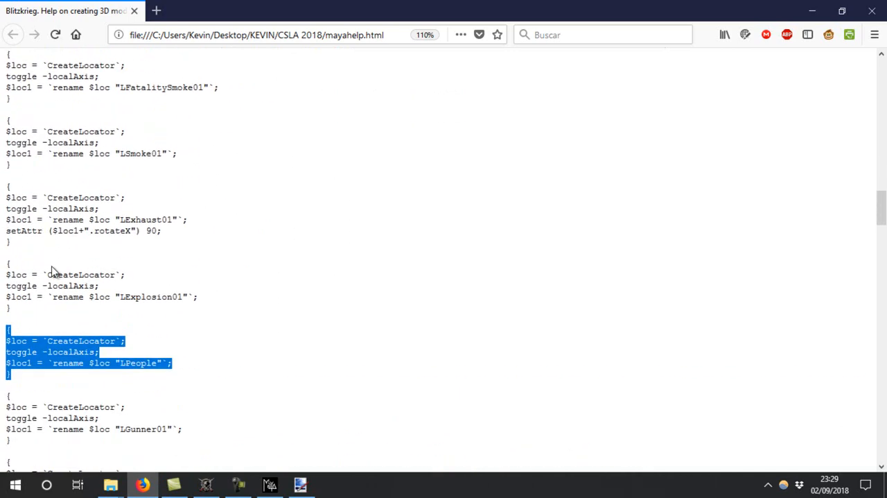
{"action": "scroll", "coordinate": [52, 266], "scroll_direction": "up", "scroll_amount": 4}
{"action": "left_click_drag", "start_coordinate": [4, 319], "coordinate": [2, 276]}
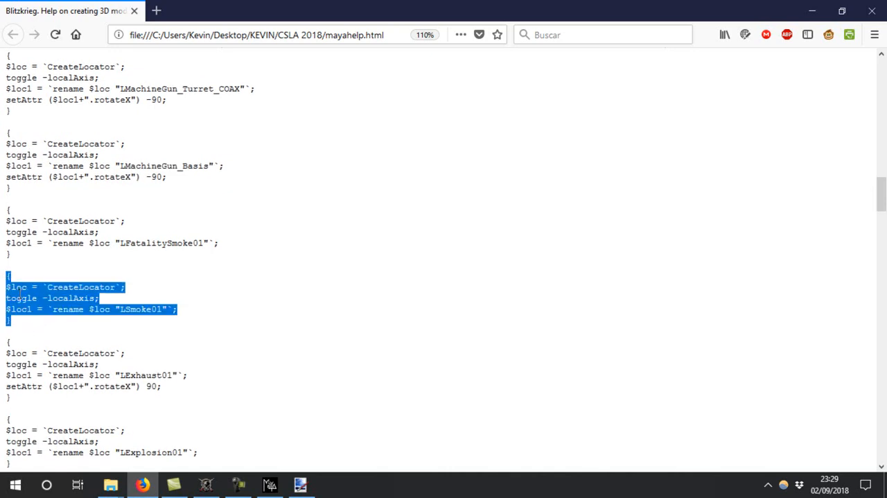
Return to Maya and run the copied script in the Script Editor to create the LSmoke01 locator
{"action": "left_click", "coordinate": [270, 485]}
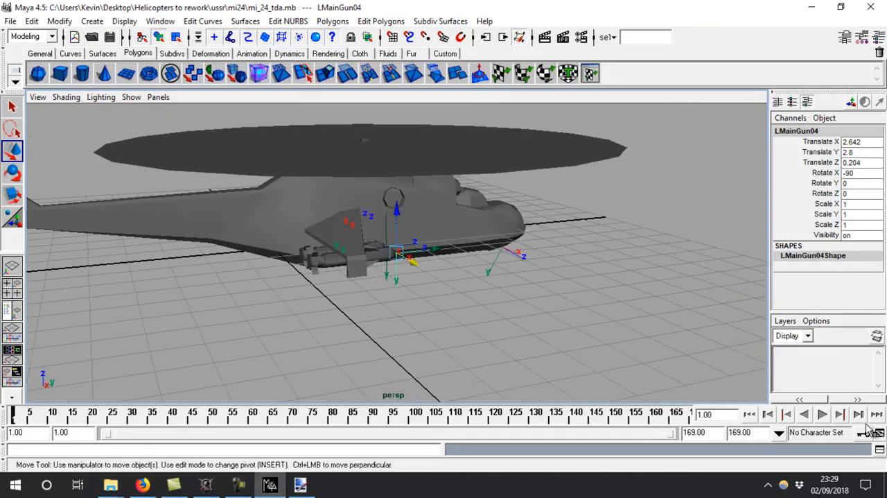
{"action": "left_click", "coordinate": [879, 451]}
{"action": "type", "text": "{ $loc = `CreateLocator`; toggle -localAxis; $loc1 = `rename $loc \"LSmoke01\"`; };"}
{"action": "key", "text": "ctrl+Return"}
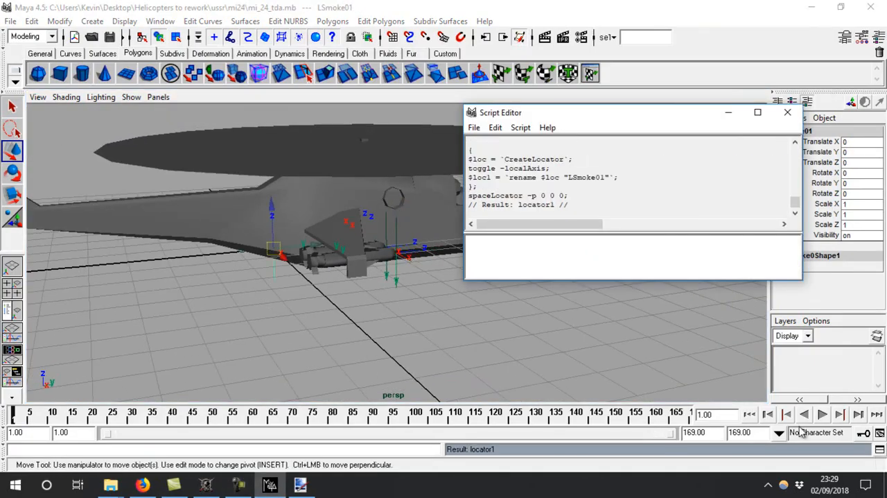
{"action": "left_click", "coordinate": [788, 112]}
Position and orient LSmoke01 at the engine exhaust on the helicopter's side, and save the scene
{"action": "left_click_drag", "start_coordinate": [429, 284], "coordinate": [354, 222], "text": "alt"}
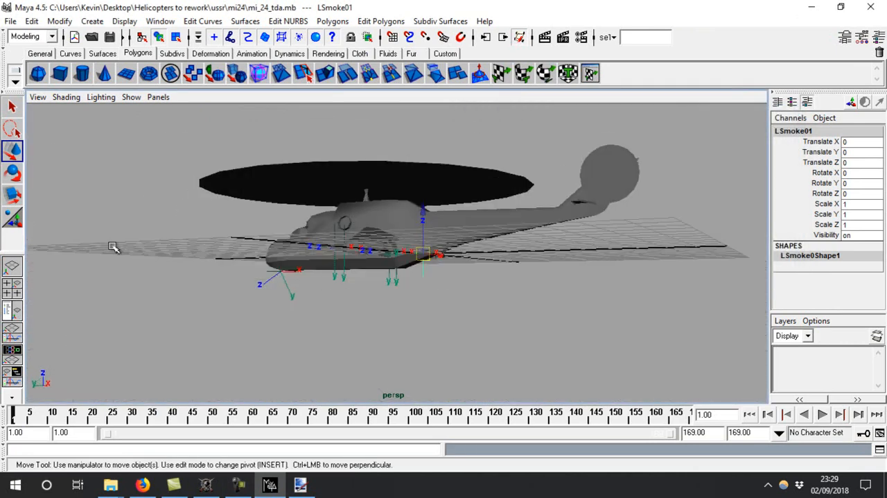
{"action": "left_click", "coordinate": [12, 284]}
{"action": "key", "text": "space"}
{"action": "left_click_drag", "start_coordinate": [395, 253], "coordinate": [496, 276]}
{"action": "key", "text": "space"}
{"action": "key", "text": "space"}
{"action": "key", "text": "f"}
{"action": "key", "text": "e"}
{"action": "key", "text": "q"}
{"action": "key", "text": "ctrl+s"}
{"action": "key", "text": "w"}
{"action": "left_click_drag", "start_coordinate": [425, 251], "coordinate": [407, 255]}
Duplicate LSmoke01 and place the copy at the opposite exhaust, about X 1.06, Y 3.455, Z 1.467, rotated about 73, -56, 16 degrees
{"action": "key", "text": "ctrl+d"}
{"action": "left_click_drag", "start_coordinate": [291, 255], "coordinate": [289, 255]}
{"action": "left_click_drag", "start_coordinate": [289, 255], "coordinate": [457, 237], "text": "alt"}
{"action": "key", "text": "e"}
{"action": "left_click_drag", "start_coordinate": [393, 239], "coordinate": [142, 292]}
Parent the LMainGun, LSmoke01 and LSmoke02 locators to Basis
{"action": "left_click", "coordinate": [16, 321]}
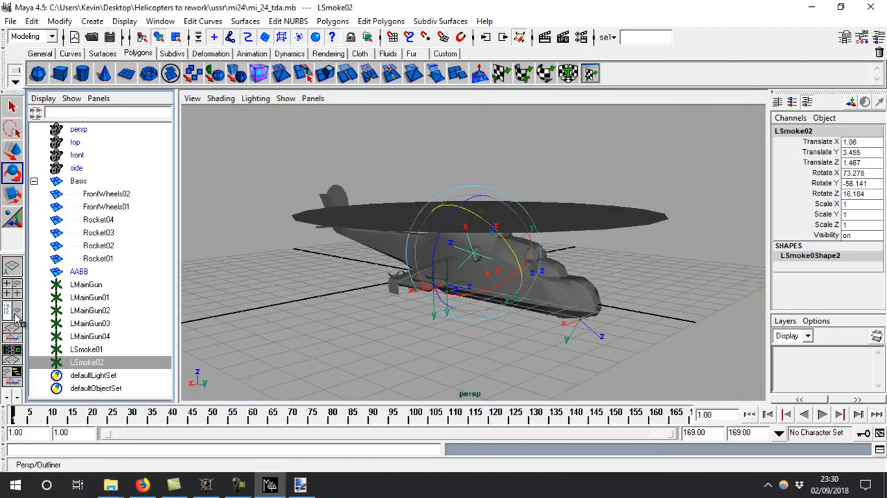
{"action": "left_click", "coordinate": [82, 286]}
{"action": "left_click", "coordinate": [93, 335], "text": "shift"}
{"action": "left_click", "coordinate": [98, 287]}
{"action": "left_click", "coordinate": [93, 351], "text": "ctrl"}
{"action": "left_click", "coordinate": [86, 362], "text": "ctrl"}
{"action": "left_click", "coordinate": [78, 181], "text": "ctrl"}
{"action": "left_click", "coordinate": [32, 21]}
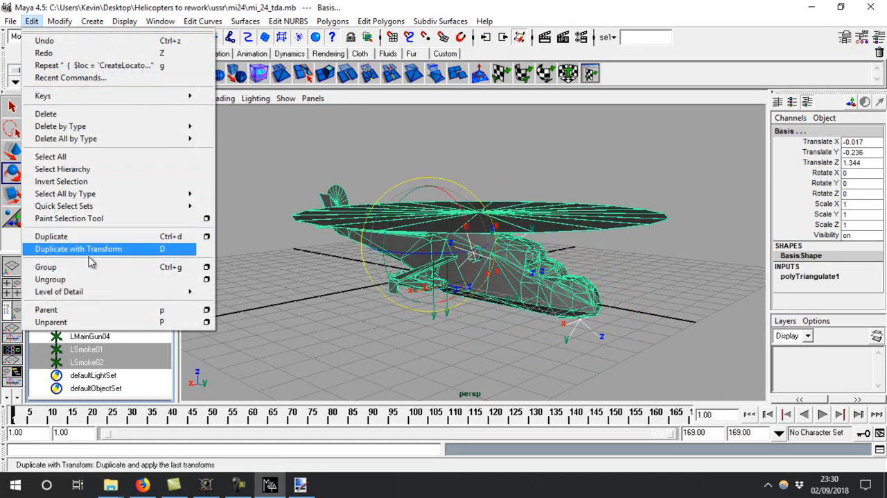
{"action": "left_click", "coordinate": [61, 310]}
Parent LMainGun01 to Rocket01 and LMainGun02 to Rocket02
{"action": "left_click", "coordinate": [104, 323]}
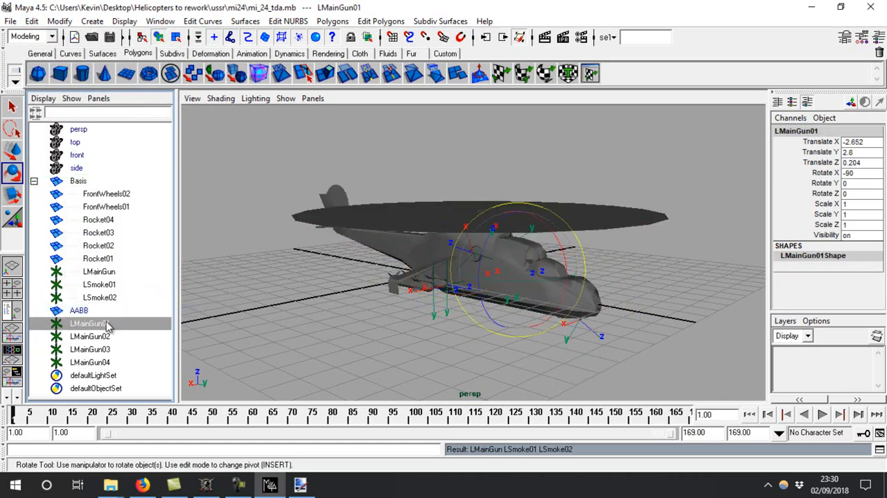
{"action": "left_click", "coordinate": [104, 258], "text": "ctrl"}
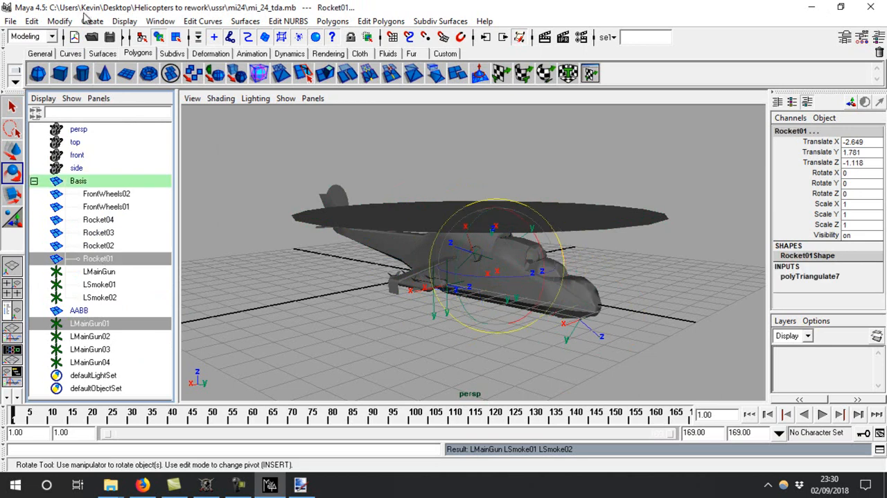
{"action": "left_click", "coordinate": [32, 21]}
{"action": "left_click", "coordinate": [60, 310]}
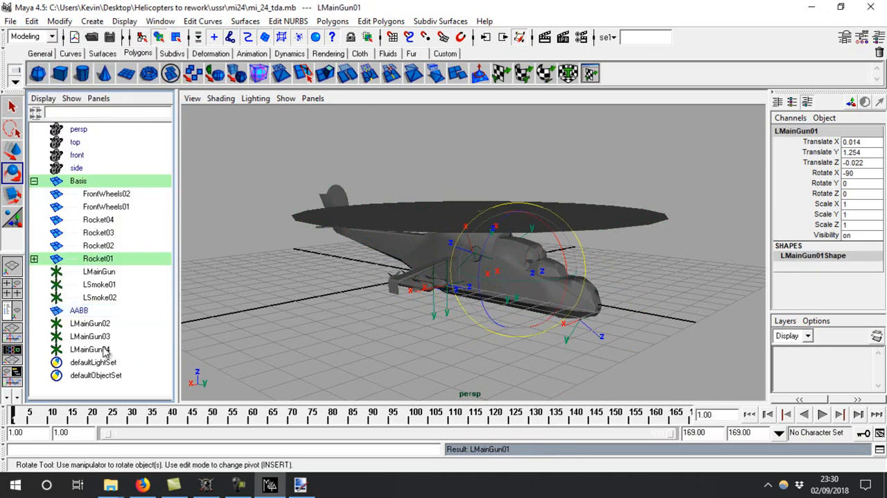
{"action": "left_click", "coordinate": [97, 324]}
{"action": "left_click", "coordinate": [99, 246], "text": "ctrl"}
{"action": "left_click", "coordinate": [32, 20]}
{"action": "left_click", "coordinate": [60, 310]}
Parent LMainGun03 to Rocket03 and LMainGun04 to Rocket04
{"action": "left_click", "coordinate": [91, 324]}
{"action": "left_click", "coordinate": [107, 234], "text": "ctrl"}
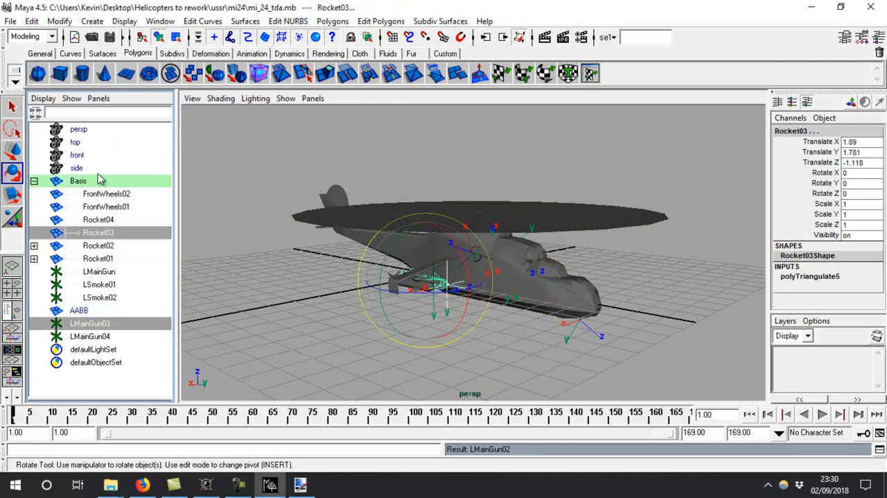
{"action": "left_click", "coordinate": [32, 21]}
{"action": "left_click", "coordinate": [55, 309]}
{"action": "left_click", "coordinate": [90, 323]}
{"action": "left_click", "coordinate": [98, 219], "text": "ctrl"}
{"action": "left_click", "coordinate": [32, 21]}
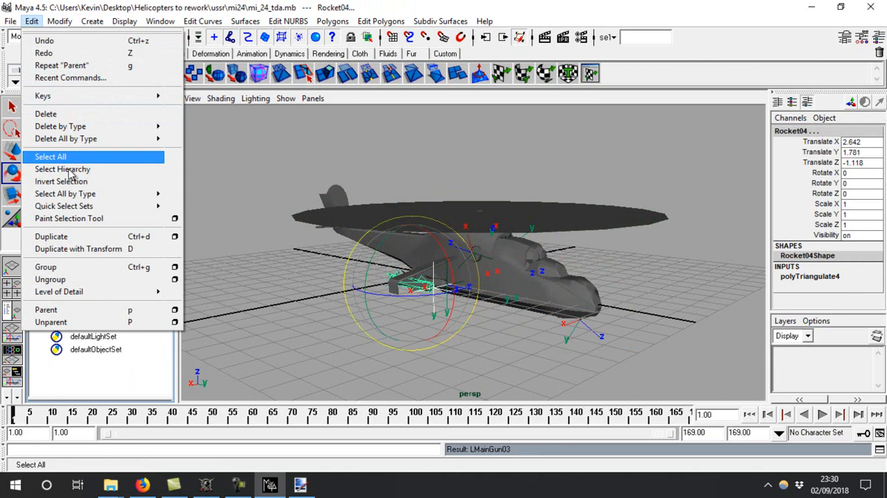
{"action": "left_click", "coordinate": [77, 309]}
Collapse the Basis hierarchy and examine the helicopter with its parented locators from several angles
{"action": "left_click", "coordinate": [33, 181]}
{"action": "left_click", "coordinate": [95, 182]}
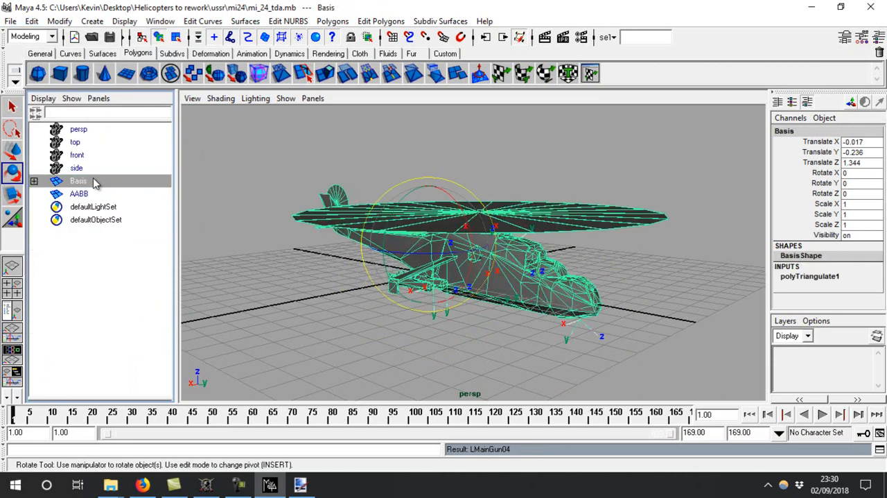
{"action": "left_click_drag", "start_coordinate": [591, 292], "coordinate": [464, 305], "text": "alt"}
{"action": "right_click_drag", "start_coordinate": [465, 305], "coordinate": [274, 166], "text": "alt"}
{"action": "left_click", "coordinate": [688, 303]}
{"action": "left_click_drag", "start_coordinate": [688, 303], "coordinate": [572, 280], "text": "alt"}
Import the animations file from the CSLA 2018 folder into the Maya scene
{"action": "left_click_drag", "start_coordinate": [186, 4], "coordinate": [502, 54]}
{"action": "left_click", "coordinate": [797, 12]}
{"action": "left_click", "coordinate": [811, 10]}
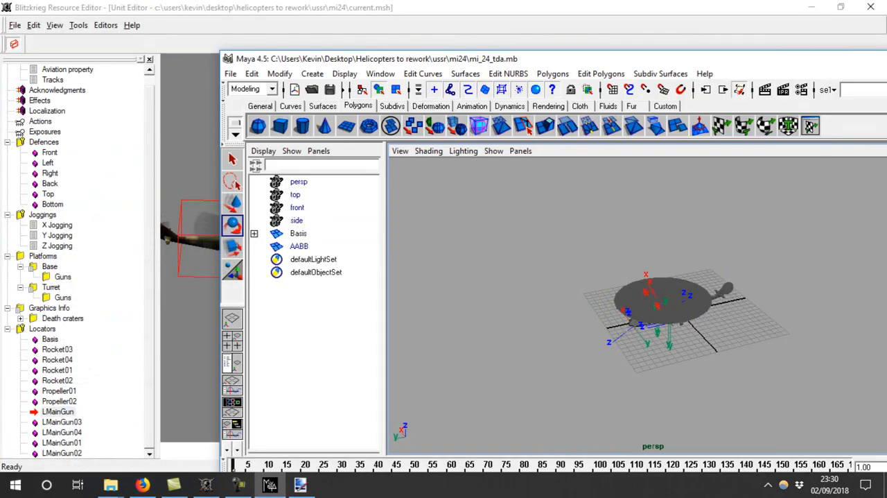
{"action": "left_click", "coordinate": [809, 6]}
{"action": "left_click", "coordinate": [511, 4]}
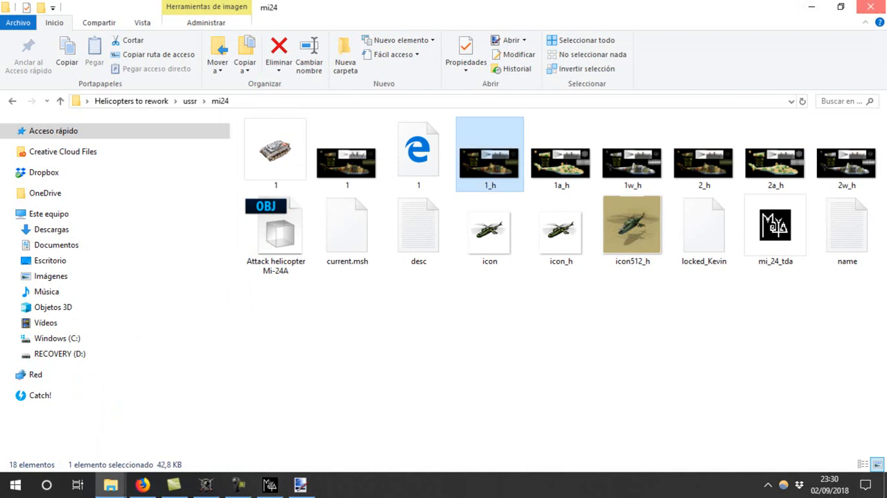
{"action": "left_click", "coordinate": [872, 6]}
{"action": "left_click", "coordinate": [169, 111]}
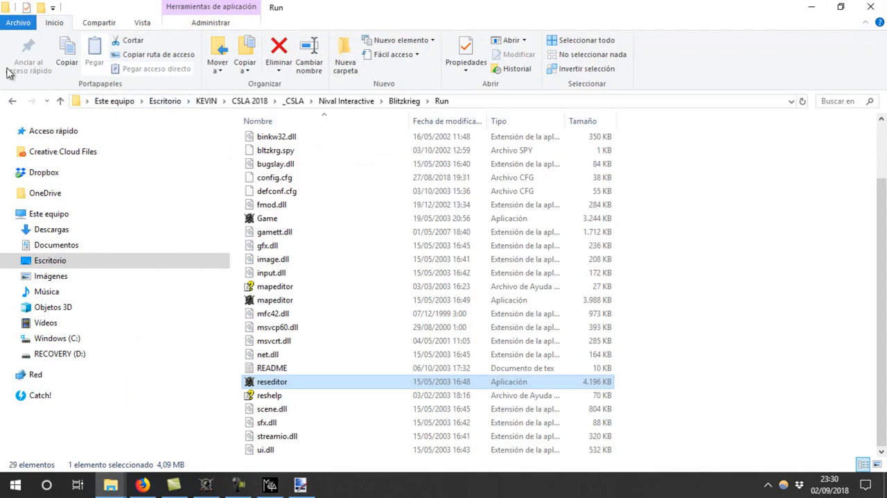
{"action": "left_click", "coordinate": [12, 100]}
{"action": "double_click", "coordinate": [369, 6]}
{"action": "left_click_drag", "start_coordinate": [286, 309], "coordinate": [541, 307]}
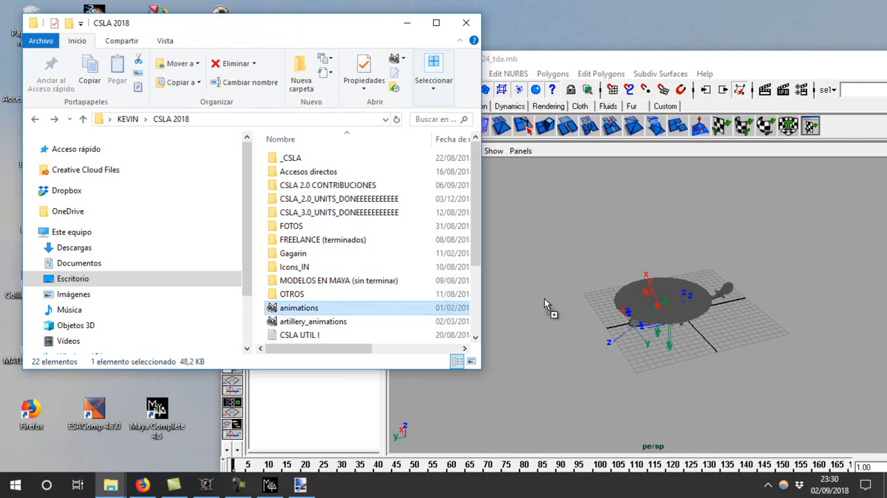
{"action": "double_click", "coordinate": [729, 66]}
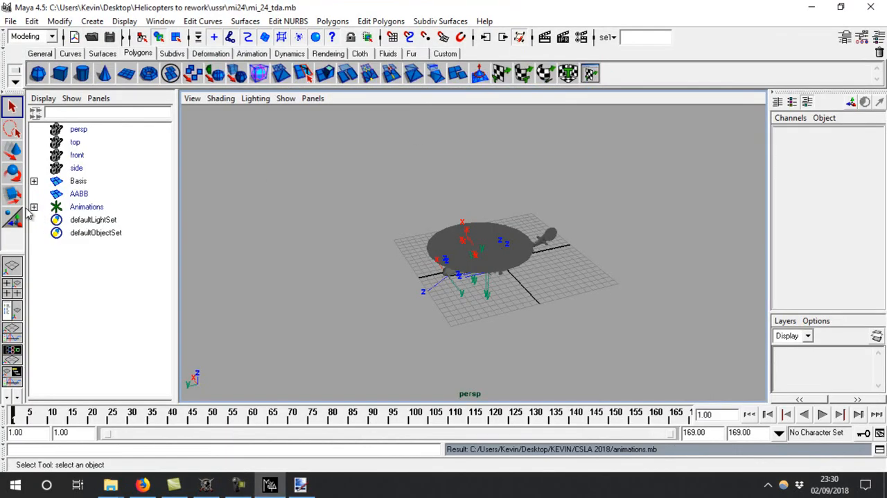
Expand the Animations group and delete Death02 through Fatality05, keeping only Death01
{"action": "left_click", "coordinate": [34, 207]}
{"action": "left_click", "coordinate": [97, 234]}
{"action": "left_click", "coordinate": [119, 352], "text": "shift"}
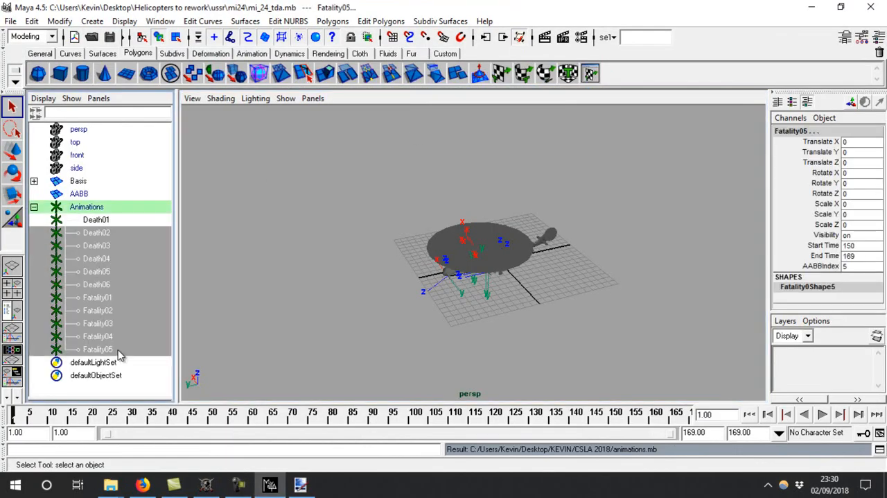
{"action": "key", "text": "Delete"}
Check Death01's time range, set a keyframe on Basis at frame 10, and move the current time further along the timeline
{"action": "left_click", "coordinate": [104, 223]}
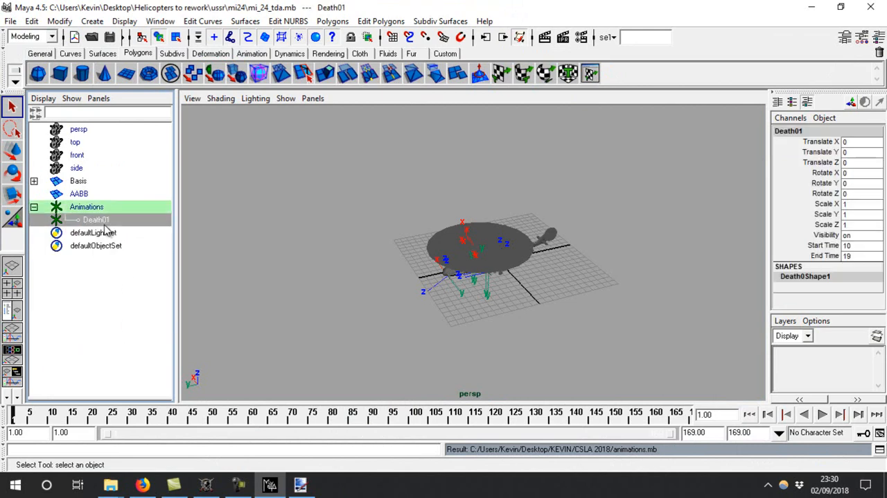
{"action": "left_click", "coordinate": [76, 181]}
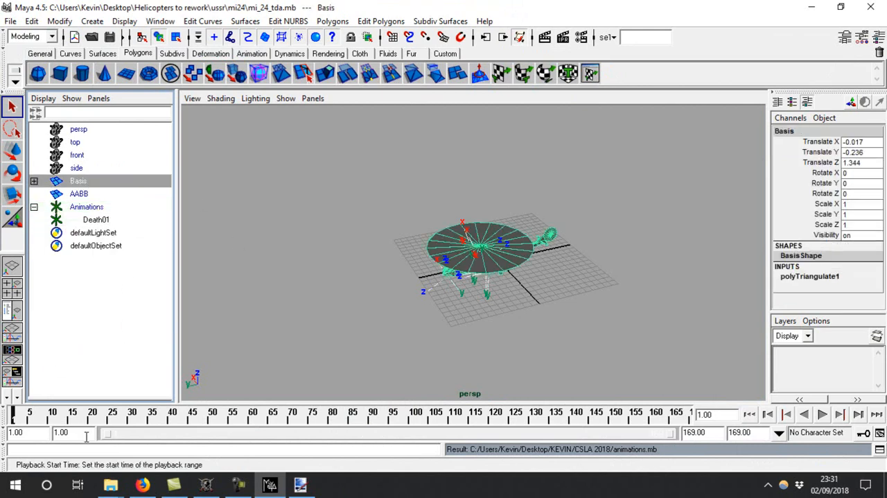
{"action": "key", "text": "s"}
{"action": "left_click_drag", "start_coordinate": [56, 422], "coordinate": [70, 425]}
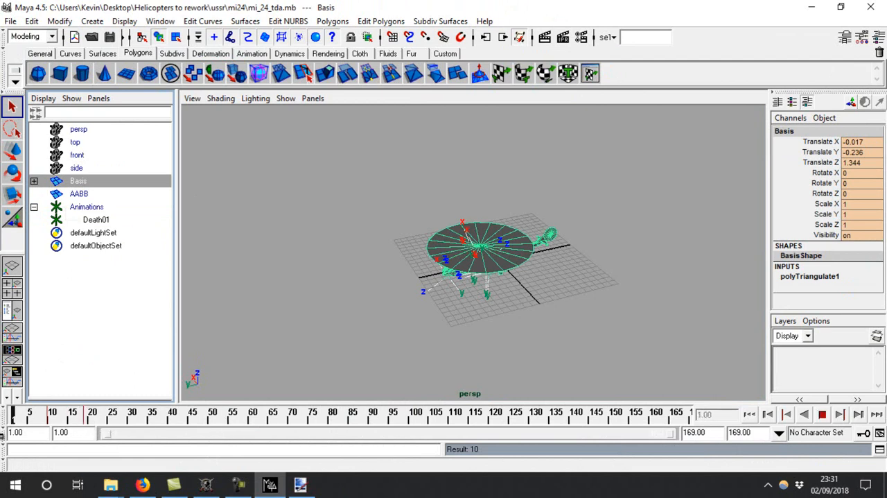
Save the mi_24_tda scene and close Maya
{"action": "left_click_drag", "start_coordinate": [716, 276], "coordinate": [689, 243], "text": "alt"}
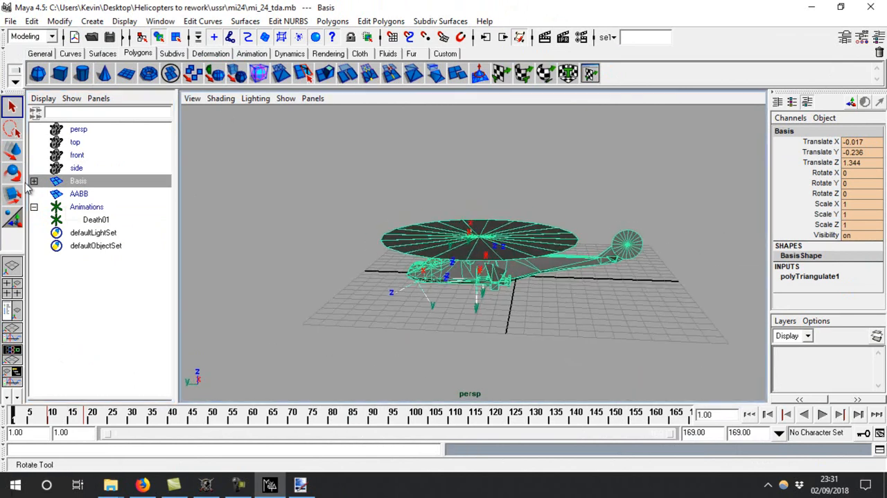
{"action": "left_click_drag", "start_coordinate": [579, 321], "coordinate": [313, 167], "text": "alt"}
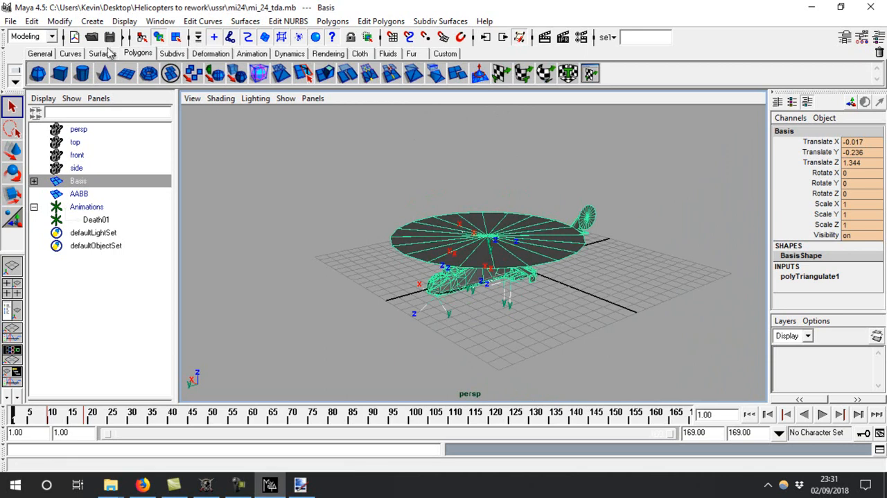
{"action": "left_click", "coordinate": [12, 22]}
{"action": "left_click", "coordinate": [68, 145]}
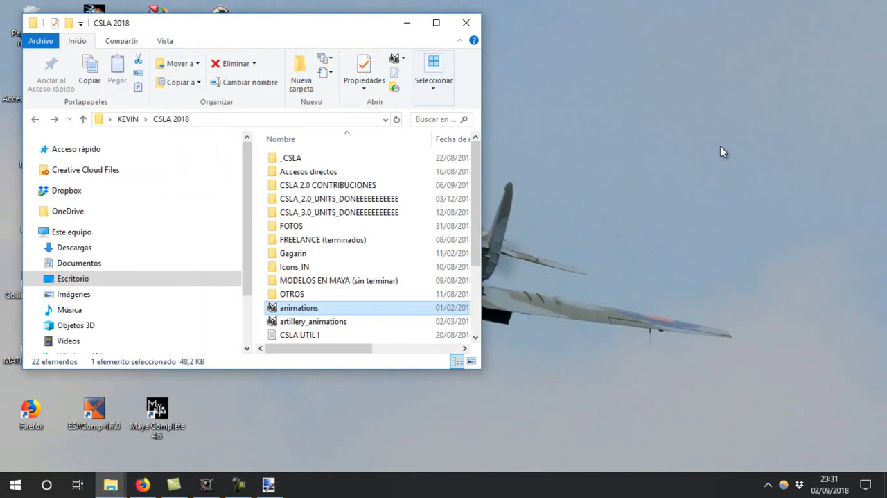
{"action": "left_click", "coordinate": [466, 22]}
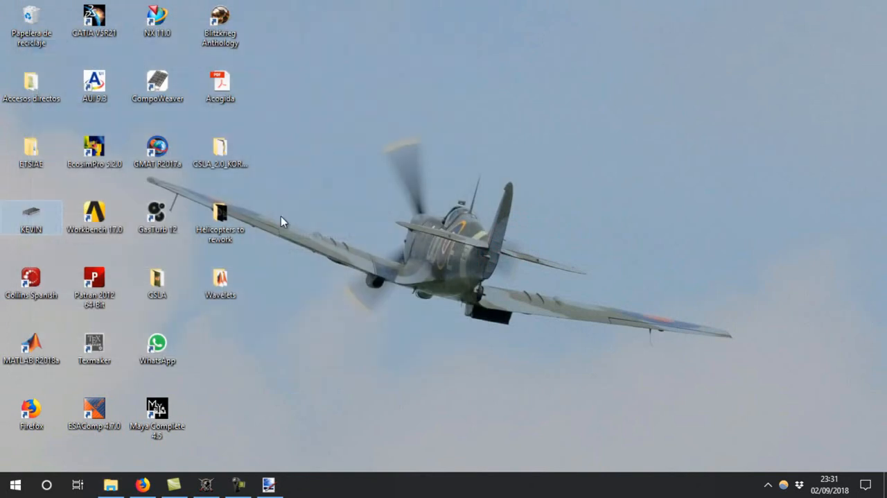
Reopen the mi_24_tda scene from the ussr mi24 folder inside Helicopters to rework
{"action": "double_click", "coordinate": [201, 214]}
{"action": "key", "text": "super+Up"}
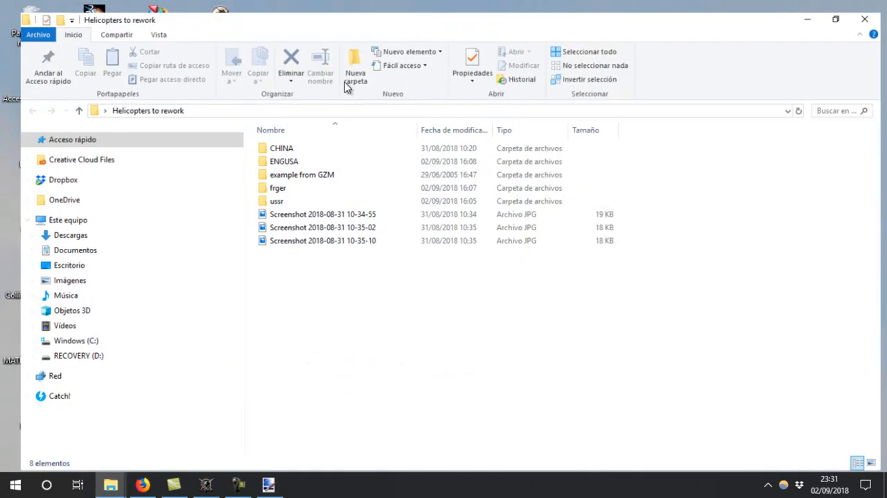
{"action": "double_click", "coordinate": [281, 194]}
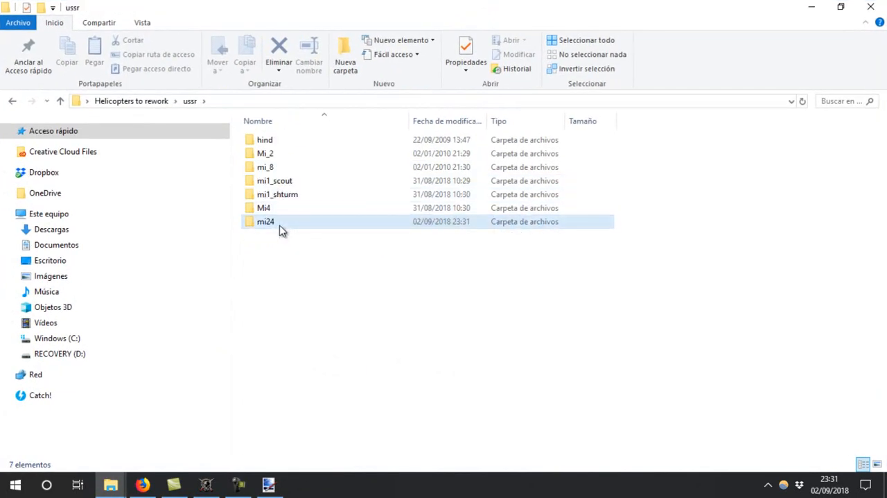
{"action": "double_click", "coordinate": [281, 222]}
{"action": "double_click", "coordinate": [753, 247]}
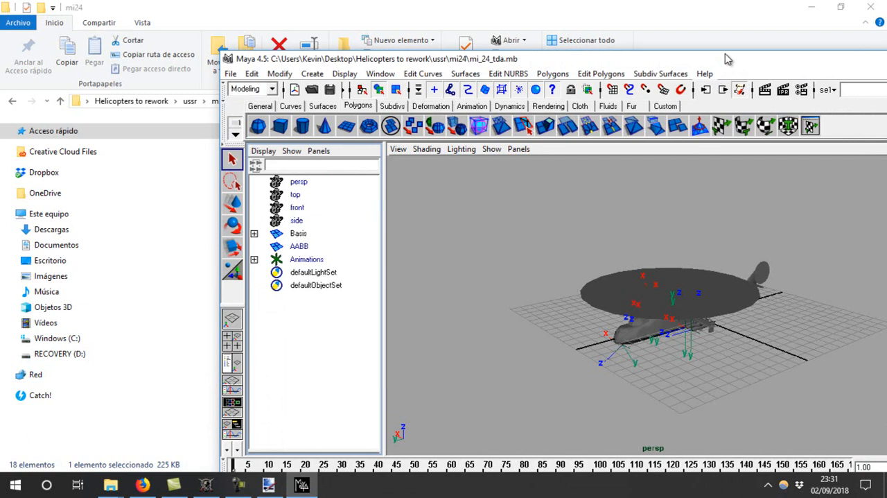
{"action": "double_click", "coordinate": [726, 59]}
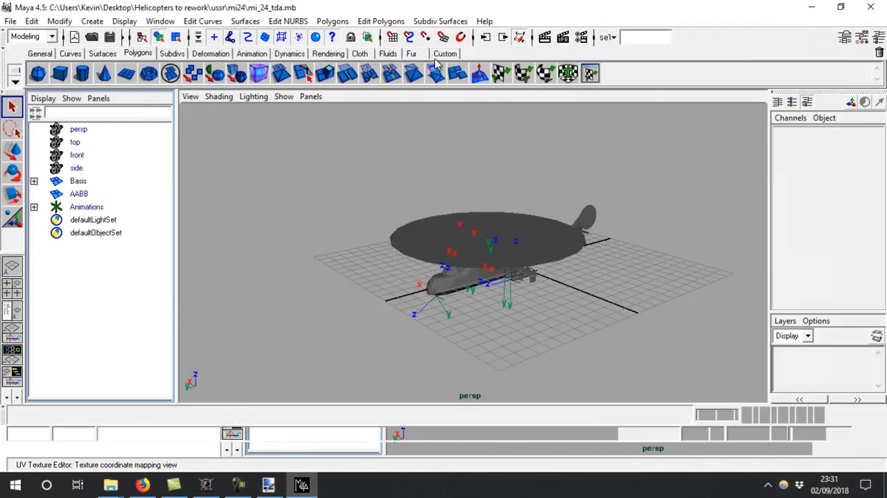
{"action": "left_click", "coordinate": [10, 21]}
{"action": "left_click", "coordinate": [10, 54]}
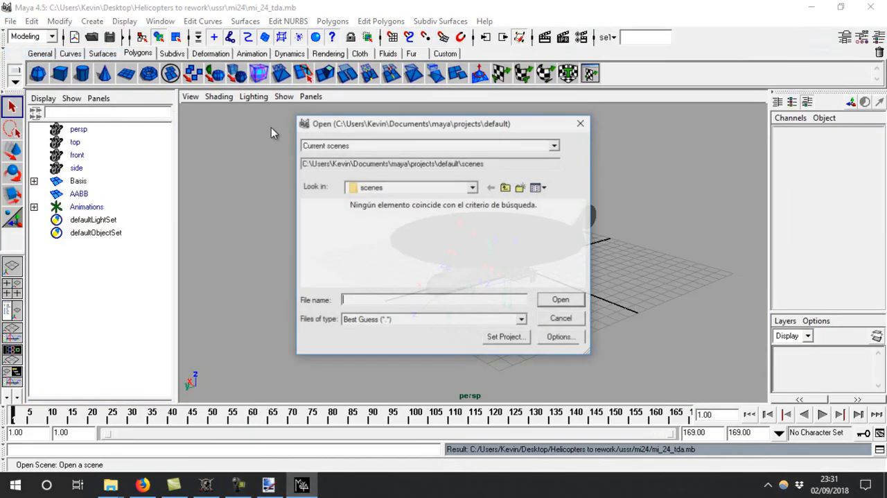
{"action": "left_click", "coordinate": [473, 187]}
{"action": "left_click", "coordinate": [377, 199]}
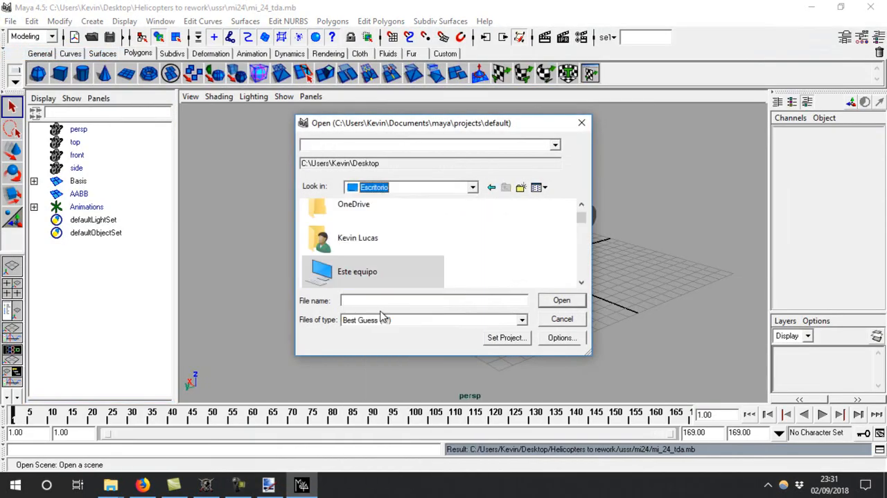
{"action": "left_click", "coordinate": [581, 123]}
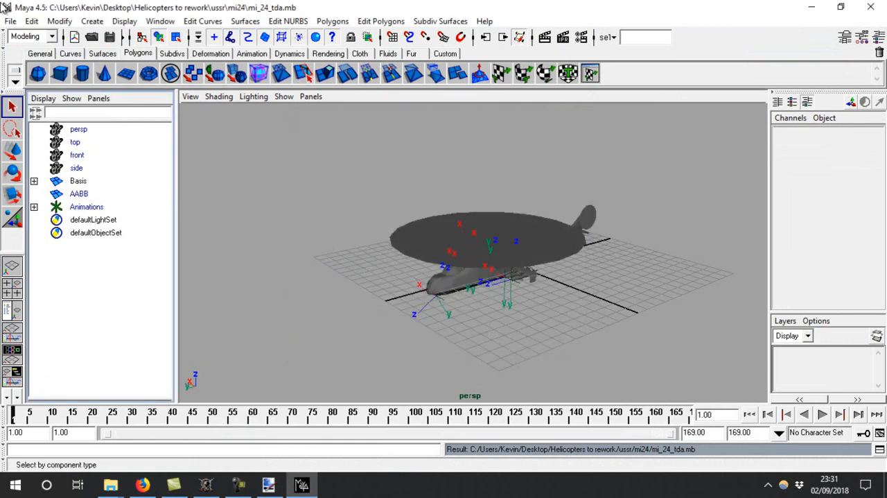
Check which file types are offered for exporting the whole scene, then cancel the export
{"action": "left_click", "coordinate": [11, 21]}
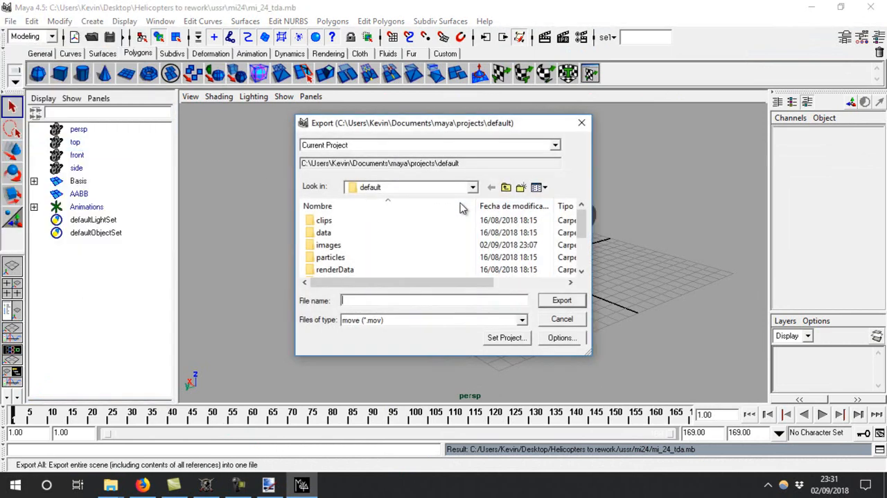
{"action": "left_click", "coordinate": [422, 189]}
{"action": "left_click", "coordinate": [370, 196]}
{"action": "left_click", "coordinate": [399, 321]}
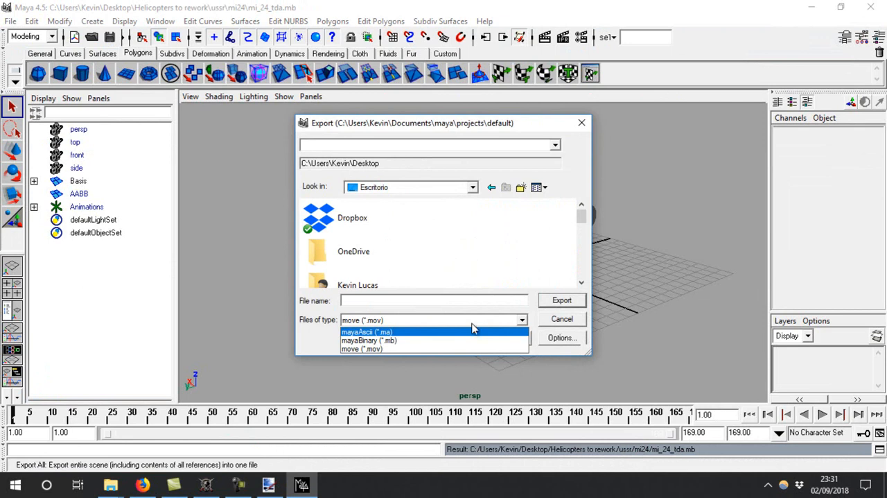
{"action": "left_click", "coordinate": [555, 325]}
{"action": "left_click", "coordinate": [556, 324]}
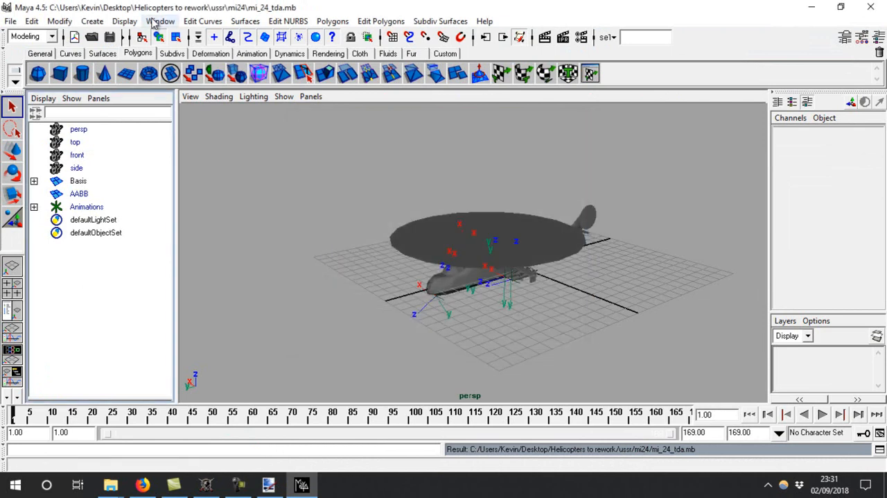
Try to load the A7ExportModel.mll plug-in and set it to load automatically
{"action": "left_click", "coordinate": [160, 21]}
{"action": "mouse_move", "coordinate": [194, 90]}
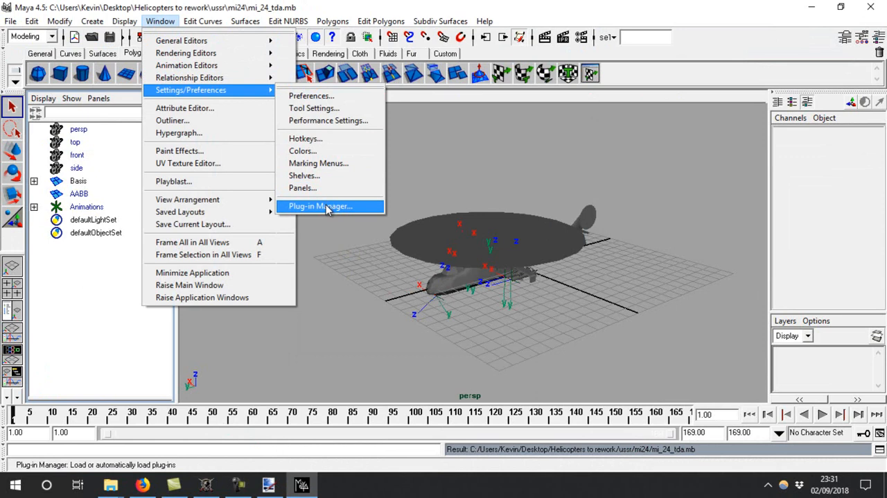
{"action": "mouse_move", "coordinate": [164, 22]}
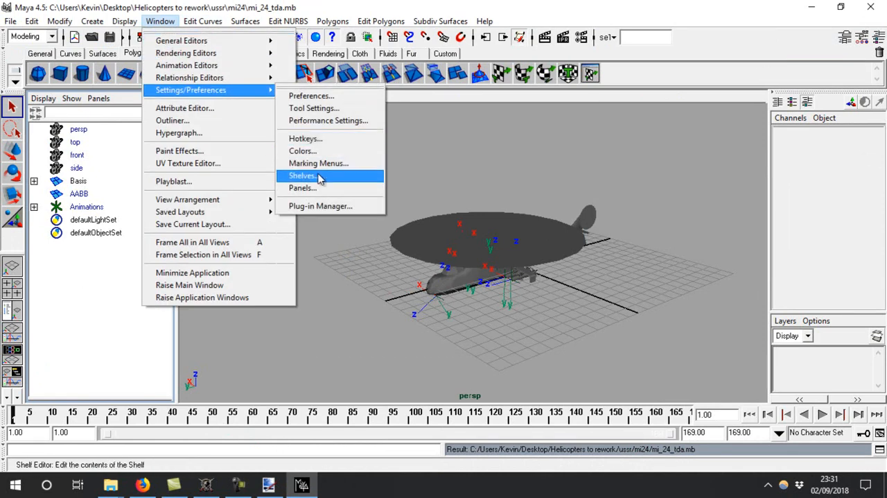
{"action": "left_click", "coordinate": [318, 206]}
{"action": "left_click", "coordinate": [409, 233]}
{"action": "left_click", "coordinate": [506, 419]}
Recheck the export file types, then restart Maya with the mi_24_tda scene
{"action": "left_click", "coordinate": [10, 21]}
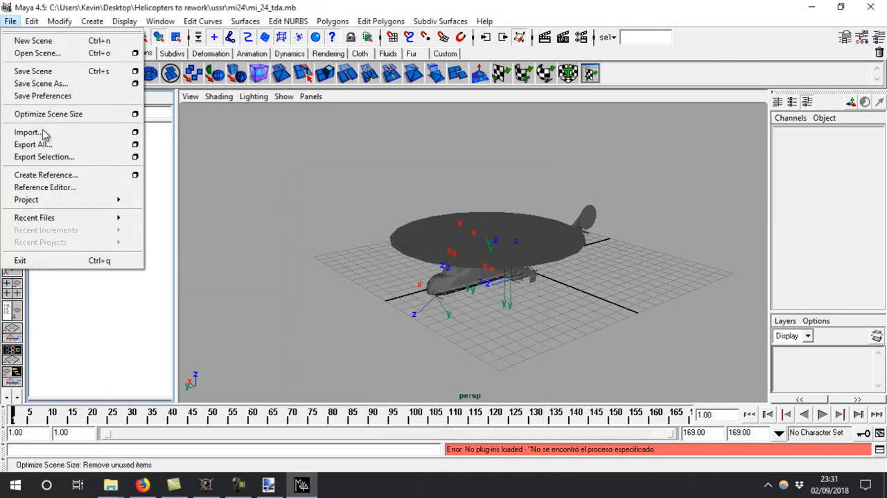
{"action": "left_click", "coordinate": [39, 144]}
{"action": "left_click", "coordinate": [444, 320]}
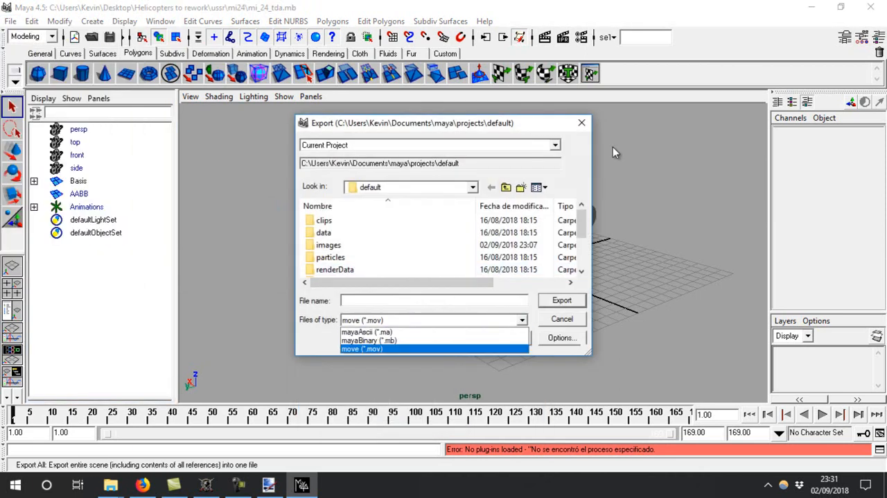
{"action": "left_click", "coordinate": [587, 129]}
{"action": "left_click", "coordinate": [581, 123]}
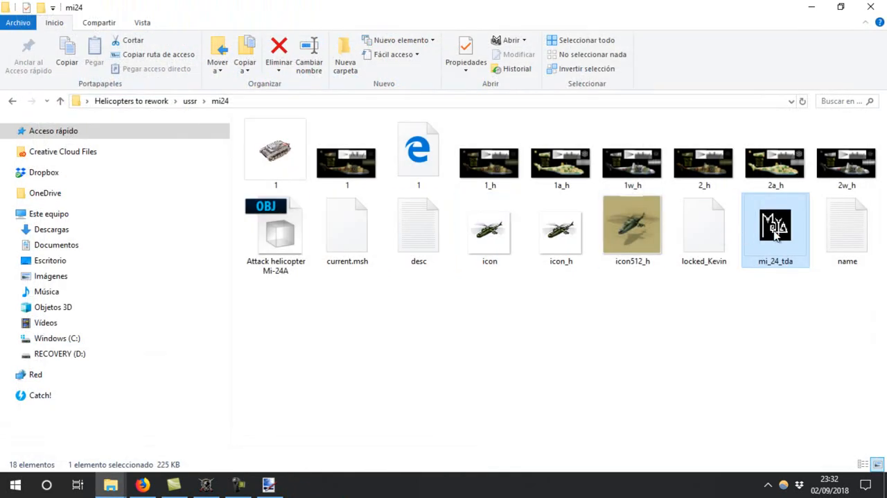
{"action": "double_click", "coordinate": [776, 236]}
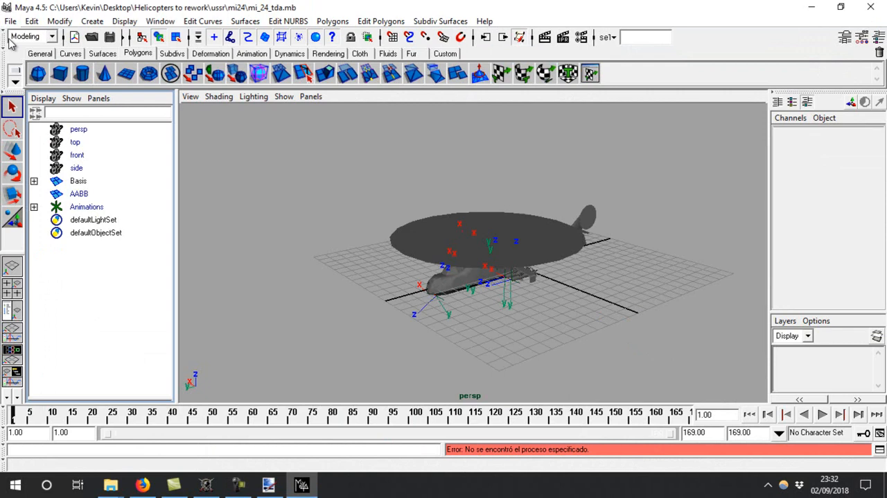
Check whether the restarted Maya offers a Blitzkrieg model format for exporting the scene
{"action": "left_click", "coordinate": [11, 21]}
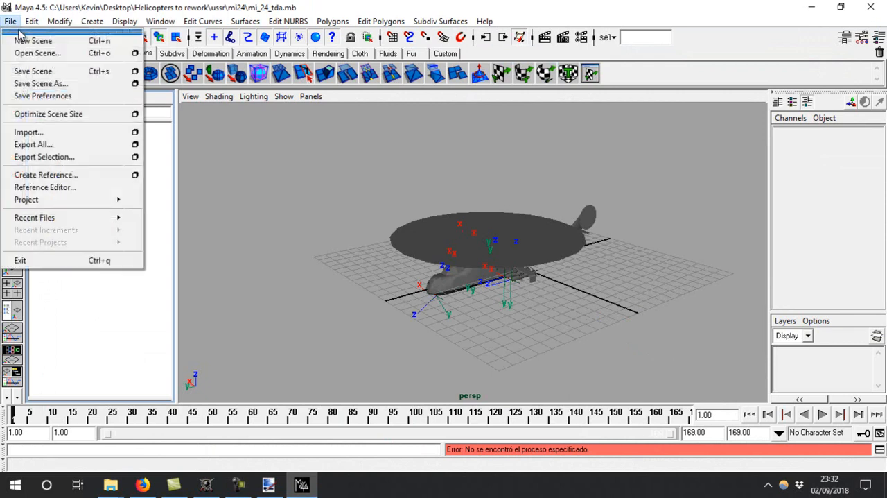
{"action": "left_click", "coordinate": [35, 144]}
{"action": "left_click", "coordinate": [400, 319]}
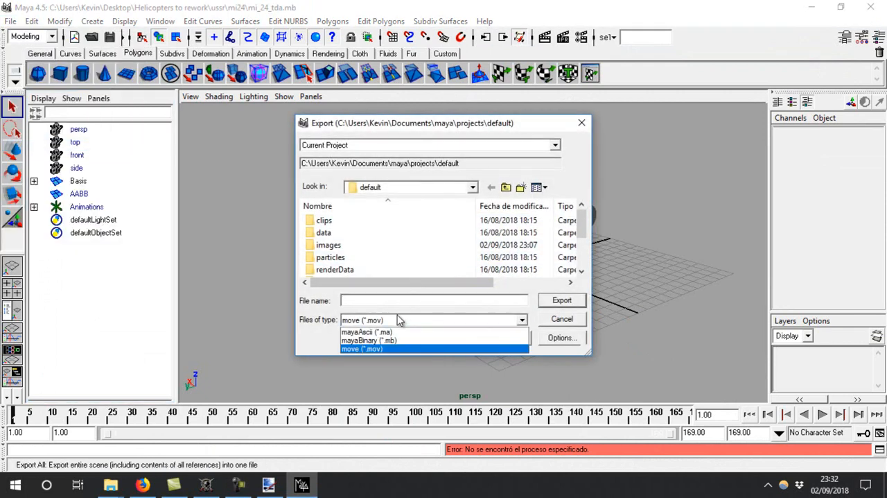
{"action": "left_click", "coordinate": [585, 133]}
{"action": "left_click", "coordinate": [581, 119]}
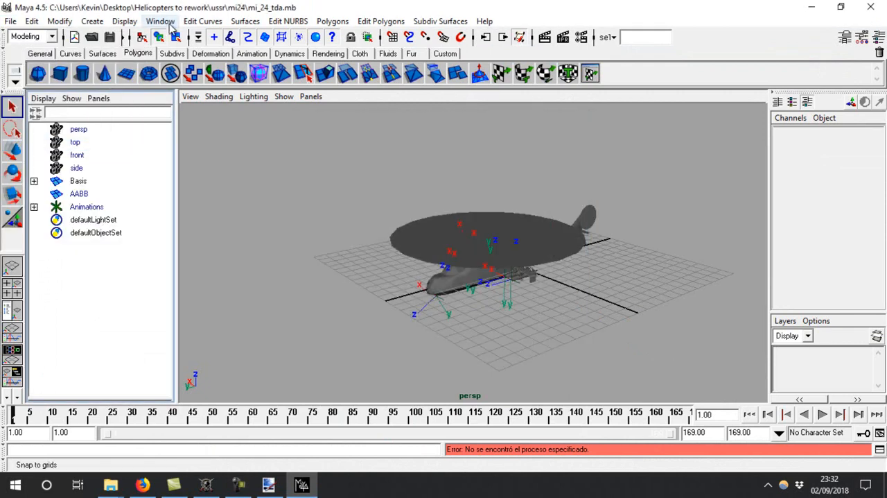
Try again to load the A7ExportModel.mll plug-in and review the available export file types
{"action": "left_click", "coordinate": [160, 21]}
{"action": "mouse_move", "coordinate": [220, 97]}
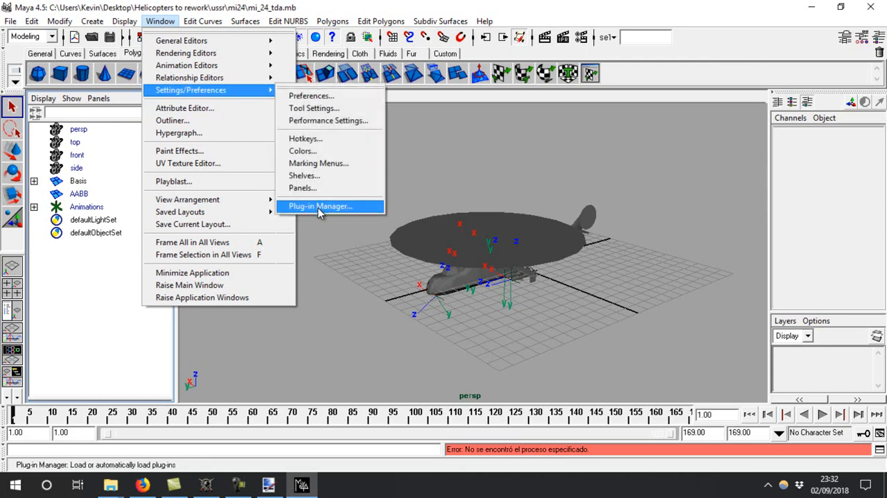
{"action": "left_click", "coordinate": [320, 205]}
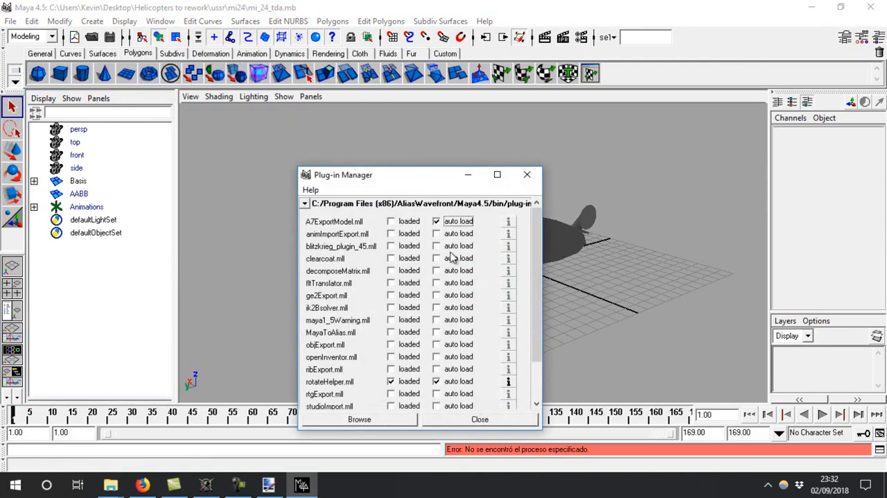
{"action": "left_click", "coordinate": [480, 419]}
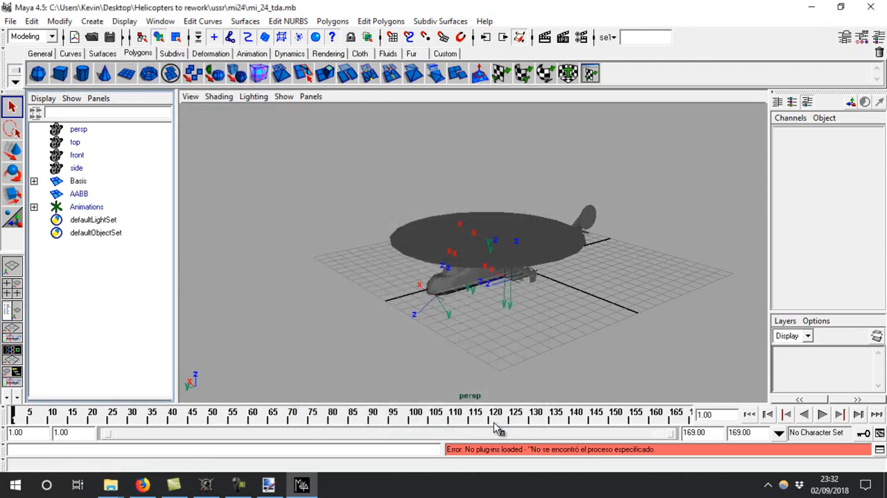
{"action": "left_click", "coordinate": [10, 21]}
{"action": "left_click", "coordinate": [33, 144]}
{"action": "left_click", "coordinate": [427, 320]}
{"action": "left_click", "coordinate": [582, 123]}
{"action": "left_click", "coordinate": [581, 124]}
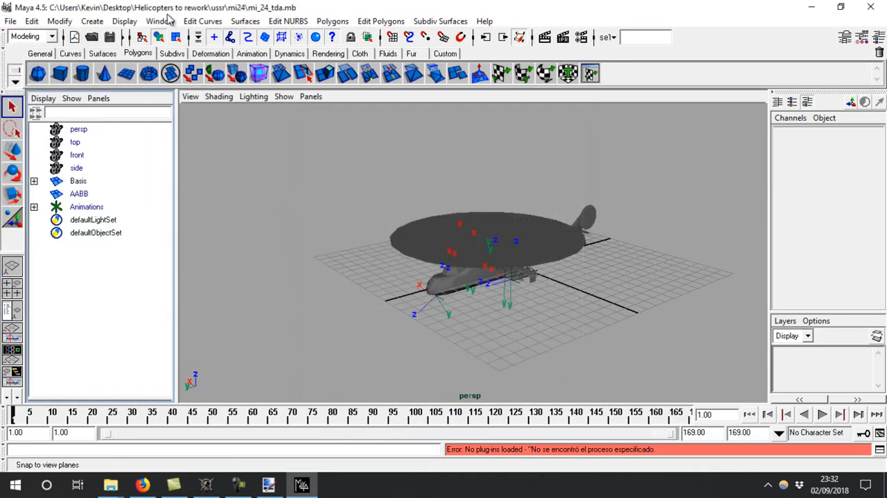
Load the blitzkrieg_plugin_45.mll plug-in and set it to load automatically
{"action": "left_click", "coordinate": [160, 21]}
{"action": "mouse_move", "coordinate": [212, 91]}
{"action": "left_click", "coordinate": [327, 147]}
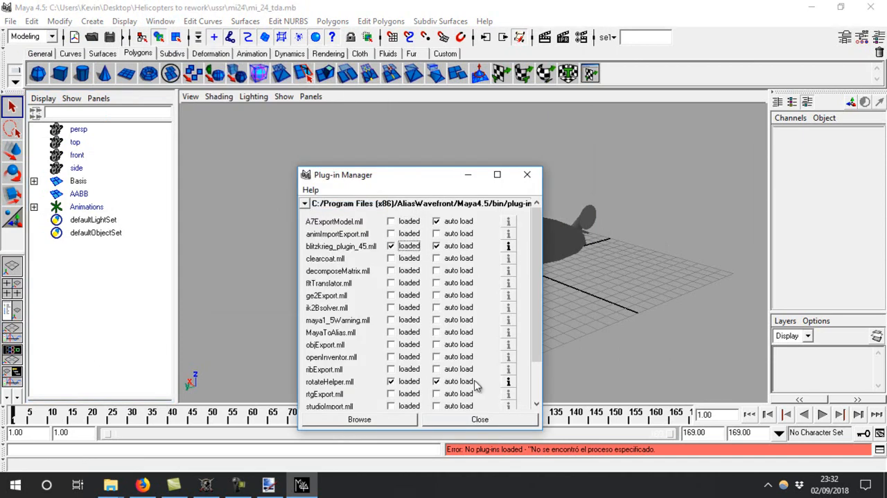
{"action": "left_click", "coordinate": [479, 419]}
Export the whole scene to the Desktop as 1 in the A7ExportModel format
{"action": "left_click", "coordinate": [10, 21]}
{"action": "left_click", "coordinate": [42, 145]}
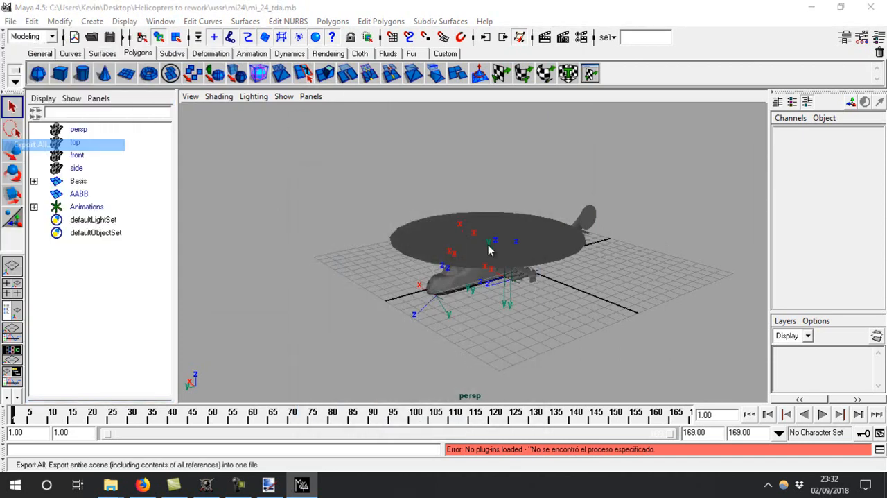
{"action": "left_click", "coordinate": [462, 188]}
{"action": "left_click", "coordinate": [406, 202]}
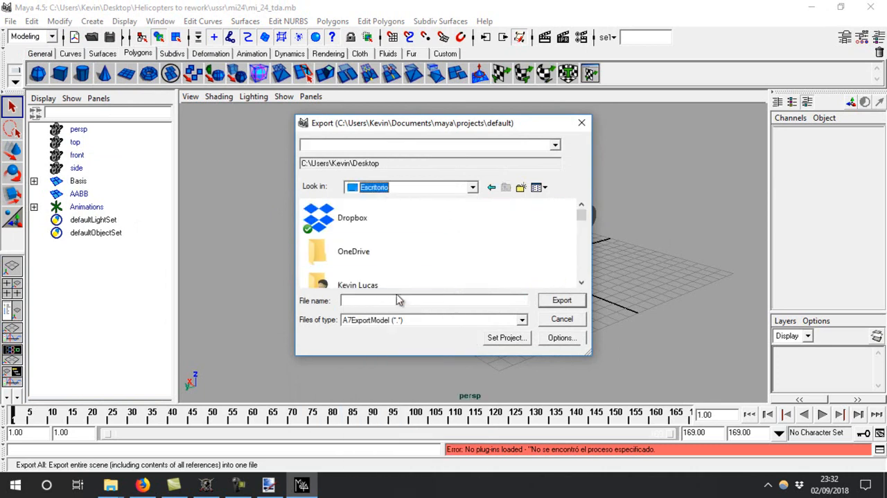
{"action": "type", "text": "a"}
{"action": "key", "text": "Return"}
Select all the helicopter's parts and save their UV snapshot to the Desktop as 1, a 1024 by 1024 Targa image
{"action": "left_click_drag", "start_coordinate": [750, 127], "coordinate": [311, 351]}
{"action": "left_click", "coordinate": [569, 69]}
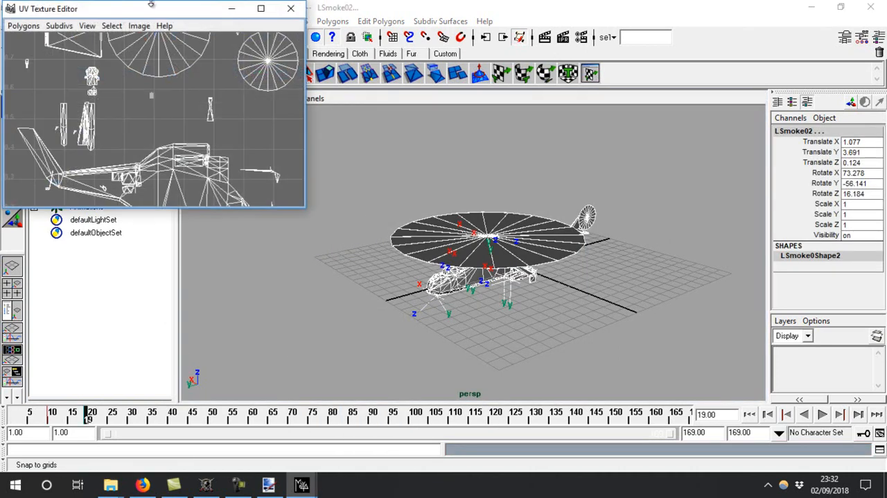
{"action": "left_click", "coordinate": [24, 26]}
{"action": "left_click", "coordinate": [69, 322]}
{"action": "left_click", "coordinate": [578, 193]}
{"action": "left_click", "coordinate": [483, 186]}
{"action": "left_click", "coordinate": [378, 193]}
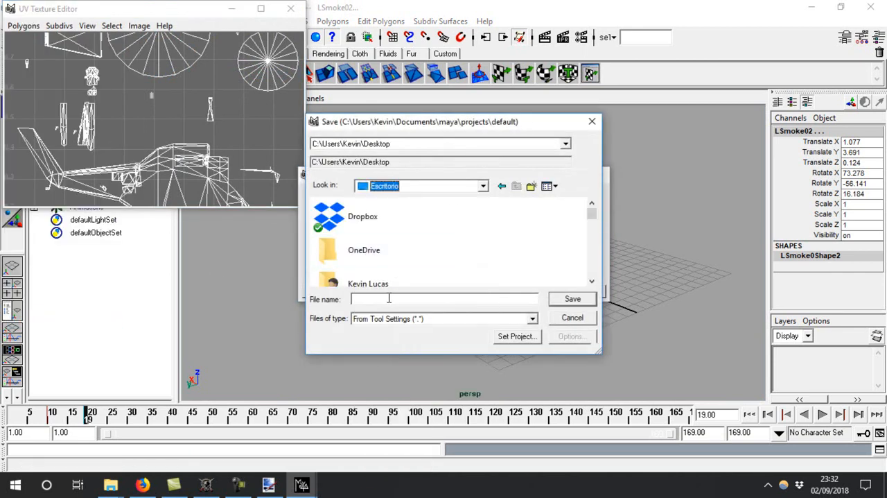
{"action": "key", "text": "Return"}
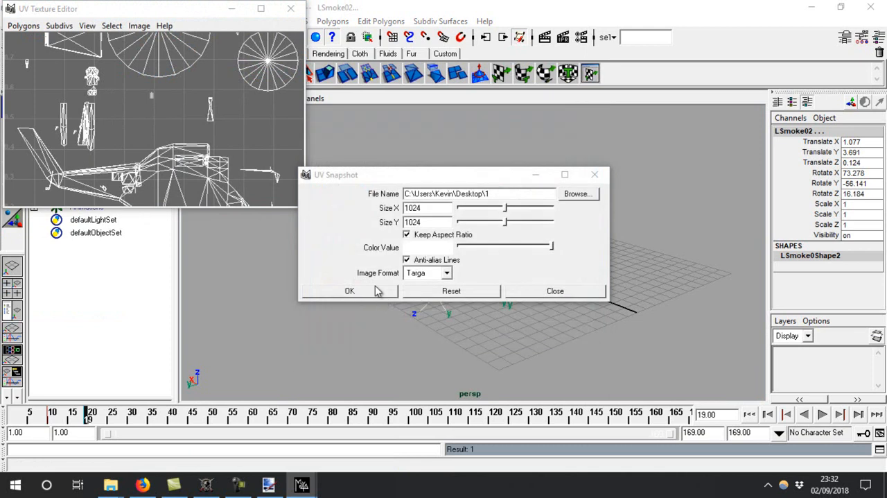
{"action": "left_click", "coordinate": [375, 287]}
{"action": "left_click", "coordinate": [291, 9]}
Minimize Maya and open the exported model file 1 on the Desktop in the Tanks viewer
{"action": "left_click", "coordinate": [814, 7]}
{"action": "left_click", "coordinate": [822, 6]}
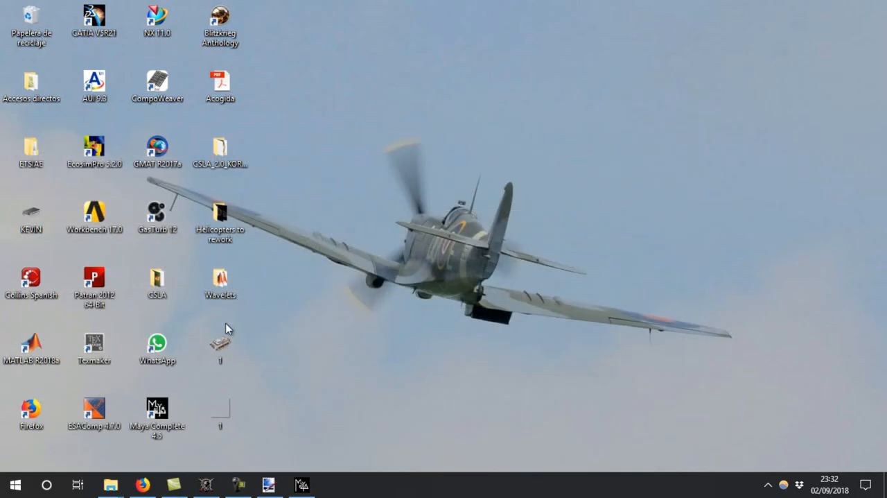
{"action": "double_click", "coordinate": [222, 345]}
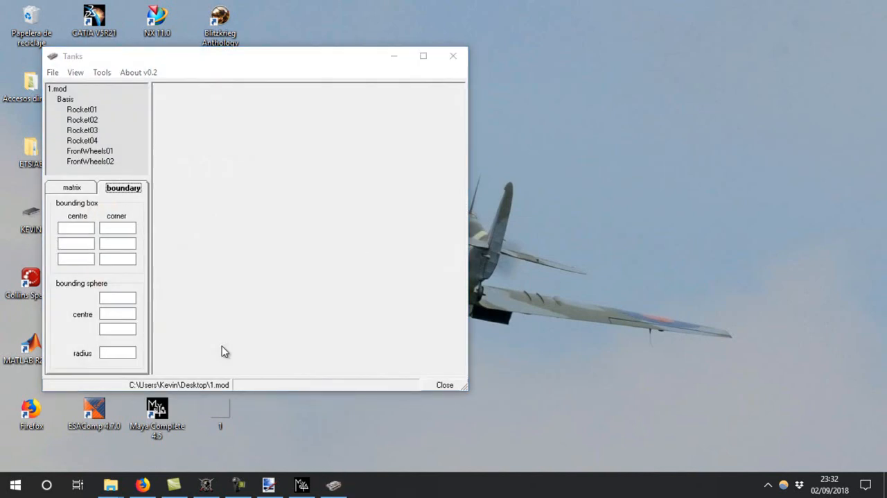
Examine the exported helicopter model from several angles in the Tanks viewer and close the viewer
{"action": "double_click", "coordinate": [637, 226]}
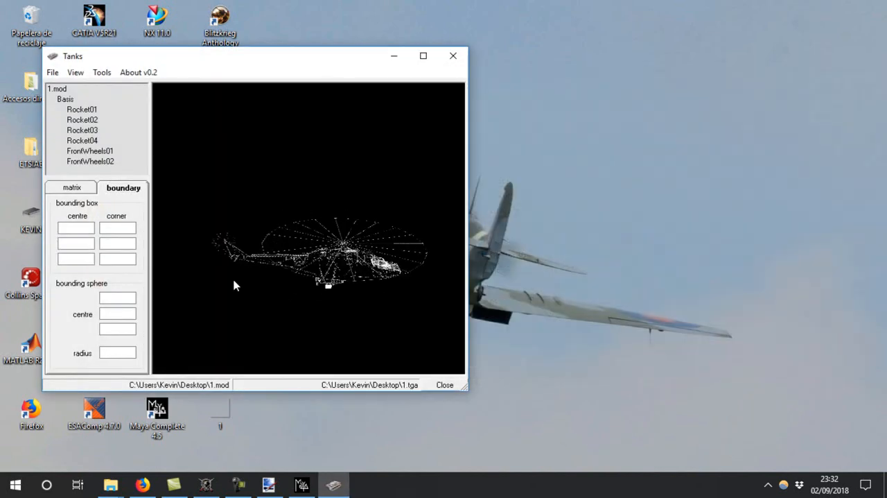
{"action": "right_click", "coordinate": [352, 246]}
{"action": "left_click", "coordinate": [383, 283]}
{"action": "left_click_drag", "start_coordinate": [381, 286], "coordinate": [443, 236]}
{"action": "left_click", "coordinate": [454, 56]}
Create a new folder named mi24 on the Desktop
{"action": "right_click", "coordinate": [398, 108]}
{"action": "mouse_move", "coordinate": [455, 249]}
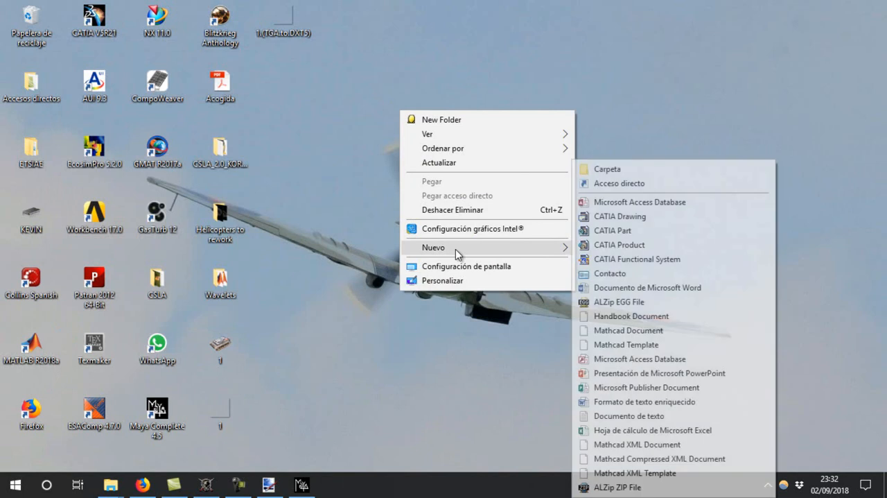
{"action": "left_click", "coordinate": [669, 171]}
{"action": "type", "text": "mi24"}
{"action": "key", "text": "Return"}
Delete the 1.(TGA.to.DXT5) file and move the exported model and Targa image 1 into the Desktop's mi24 folder
{"action": "left_click", "coordinate": [272, 9]}
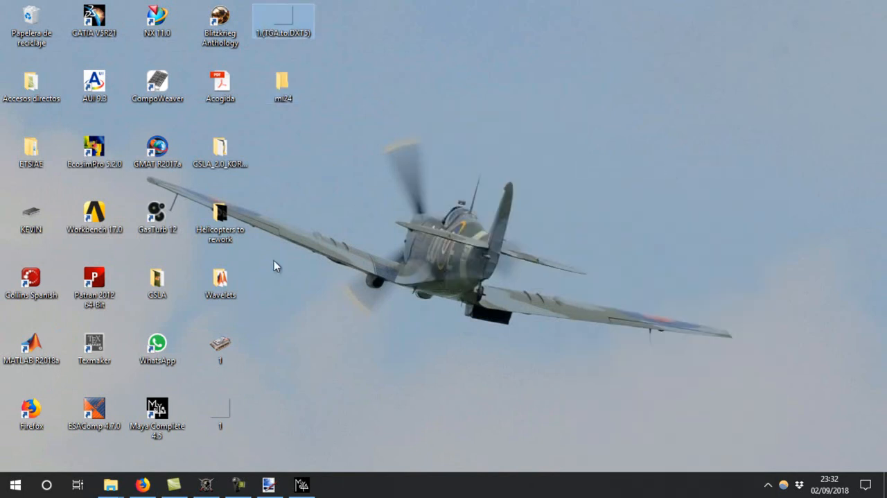
{"action": "left_click_drag", "start_coordinate": [261, 329], "coordinate": [215, 447]}
{"action": "left_click_drag", "start_coordinate": [211, 356], "coordinate": [283, 14]}
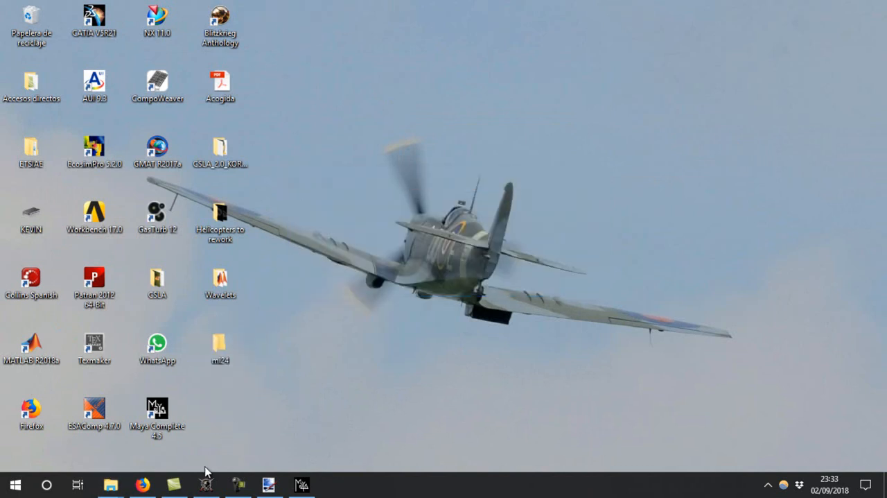
Copy current.msh from the Helicopters to rework\ussr\mi24 folder into the mi24 folder on the Desktop
{"action": "mouse_move", "coordinate": [111, 484]}
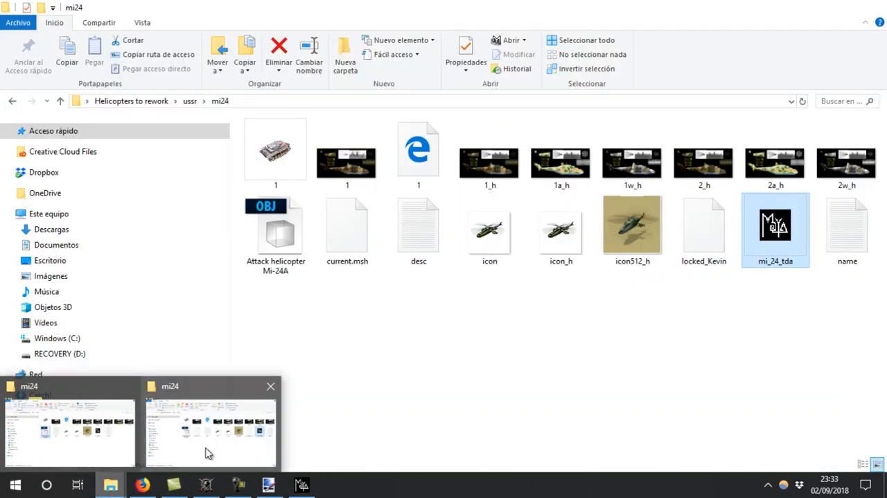
{"action": "left_click", "coordinate": [208, 451]}
{"action": "left_click", "coordinate": [371, 229]}
{"action": "left_click", "coordinate": [821, 5]}
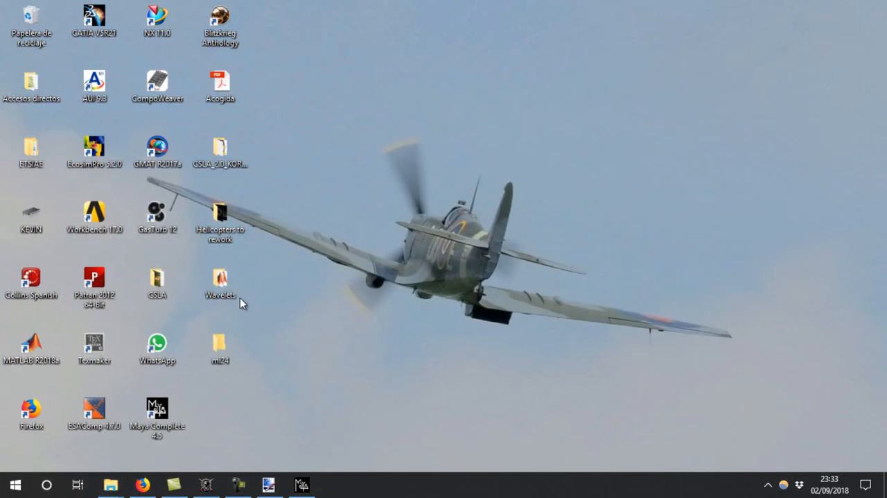
{"action": "double_click", "coordinate": [235, 341]}
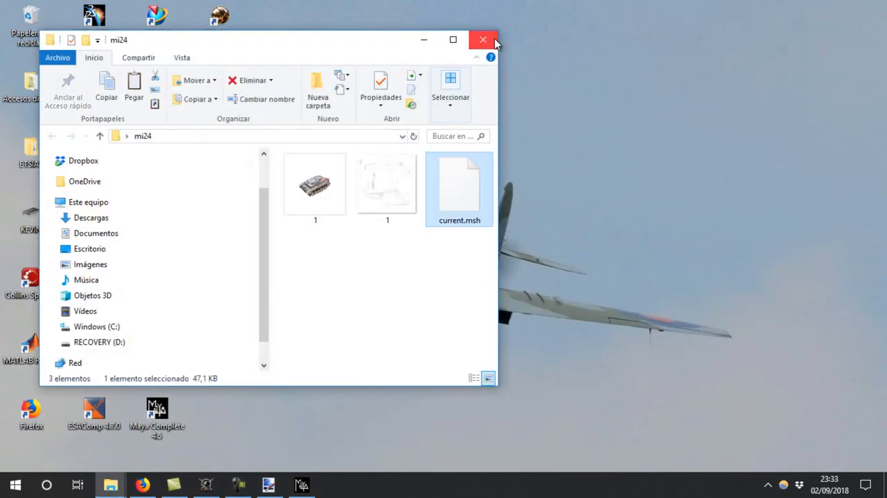
Open the UV snapshot image 1 from the Desktop's mi24 folder with Photoshop
{"action": "left_click", "coordinate": [412, 208]}
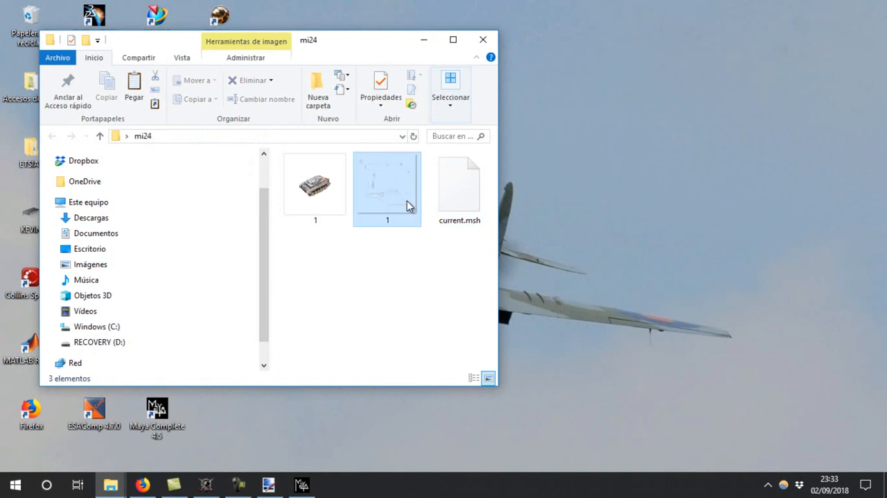
{"action": "right_click", "coordinate": [408, 204]}
{"action": "mouse_move", "coordinate": [461, 235]}
{"action": "left_click", "coordinate": [707, 246]}
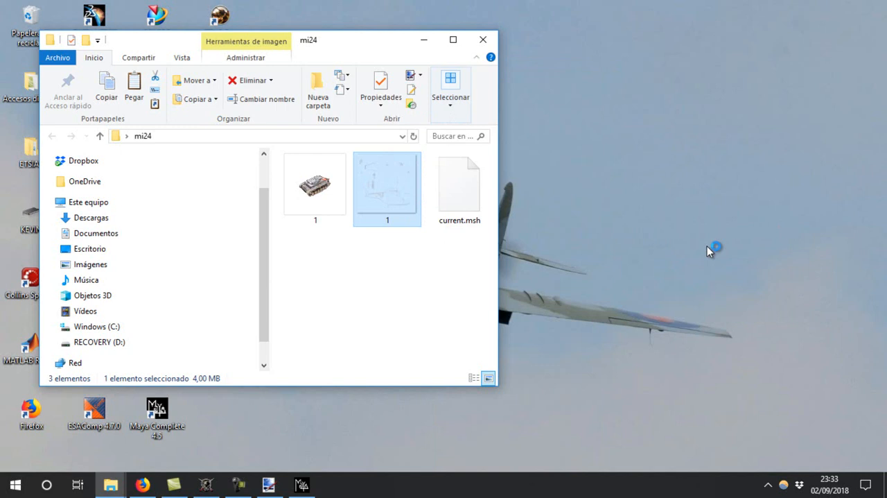
Switch to Maya and close it, answering its closing prompt
{"action": "left_click", "coordinate": [302, 485]}
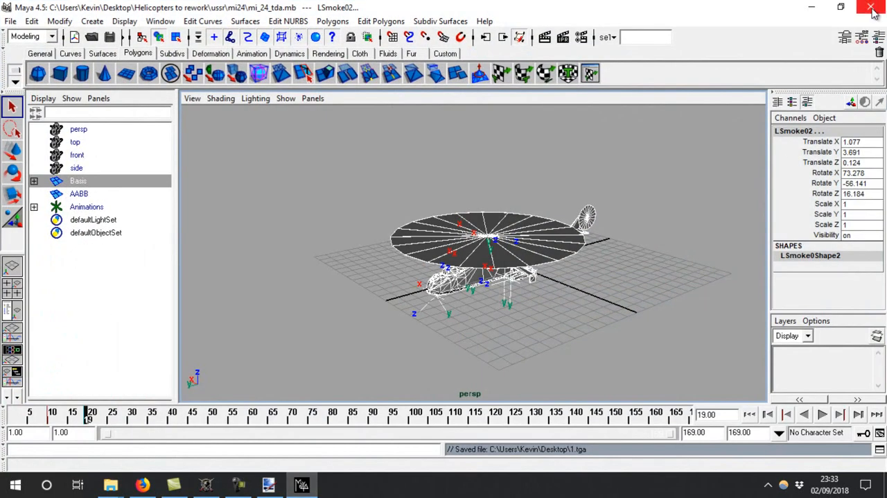
{"action": "left_click", "coordinate": [871, 8]}
{"action": "left_click", "coordinate": [455, 224]}
Switch to Blitzkrieg Resource Editor and open the current.msh project from the Desktop's mi24 folder
{"action": "left_click", "coordinate": [206, 484]}
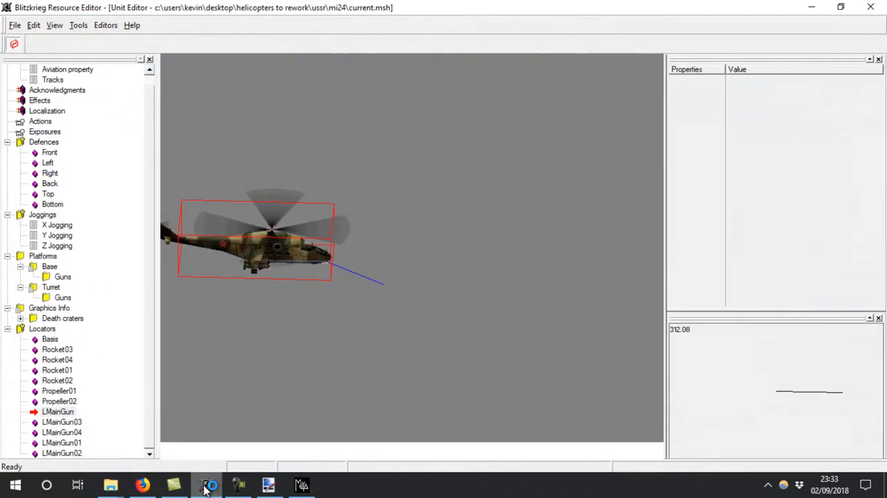
{"action": "left_click", "coordinate": [13, 25]}
{"action": "left_click", "coordinate": [34, 51]}
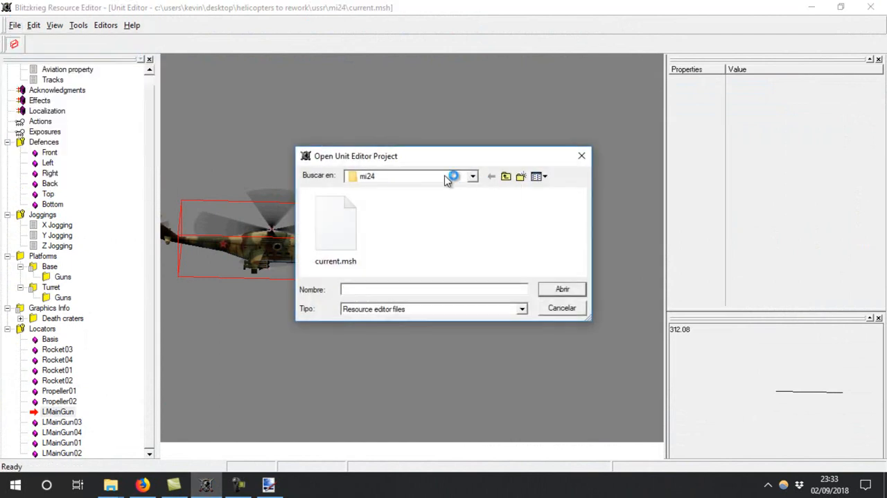
{"action": "left_click", "coordinate": [379, 178]}
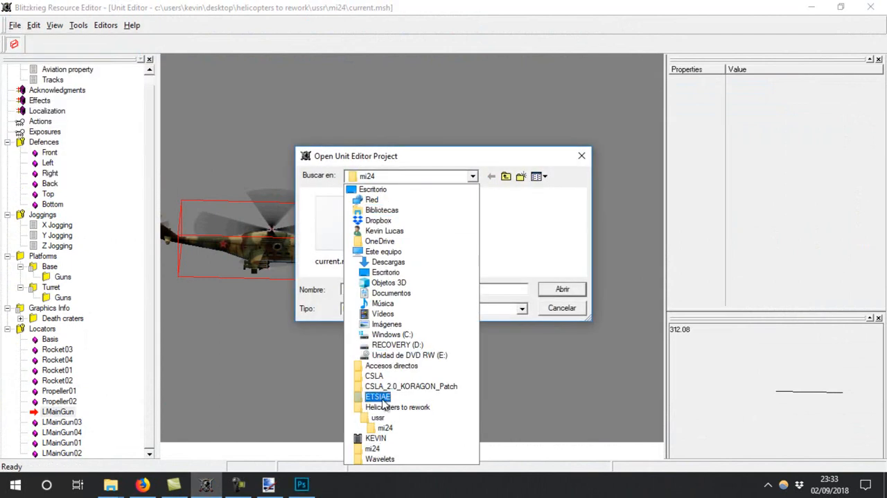
{"action": "left_click", "coordinate": [372, 448]}
{"action": "double_click", "coordinate": [336, 222]}
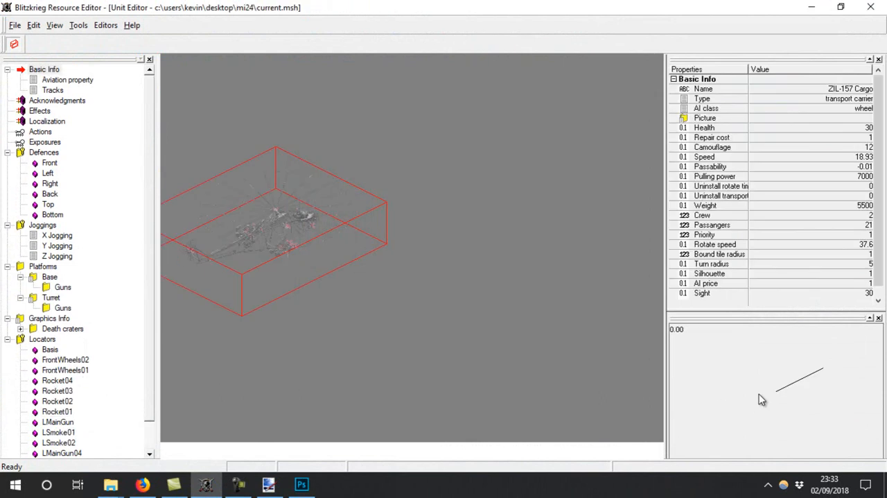
Rotate the helicopter to several headings to examine its model and bounding box
{"action": "left_click", "coordinate": [789, 493]}
{"action": "left_click_drag", "start_coordinate": [826, 447], "coordinate": [840, 407]}
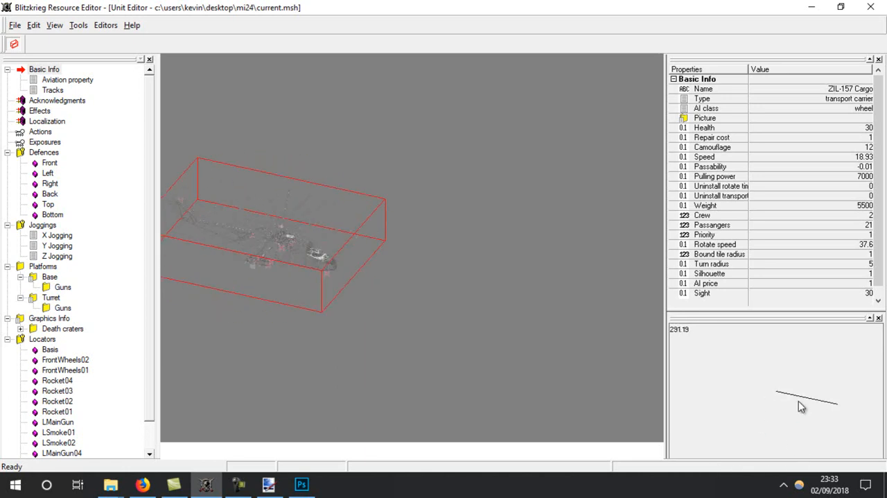
{"action": "left_click_drag", "start_coordinate": [795, 351], "coordinate": [702, 422]}
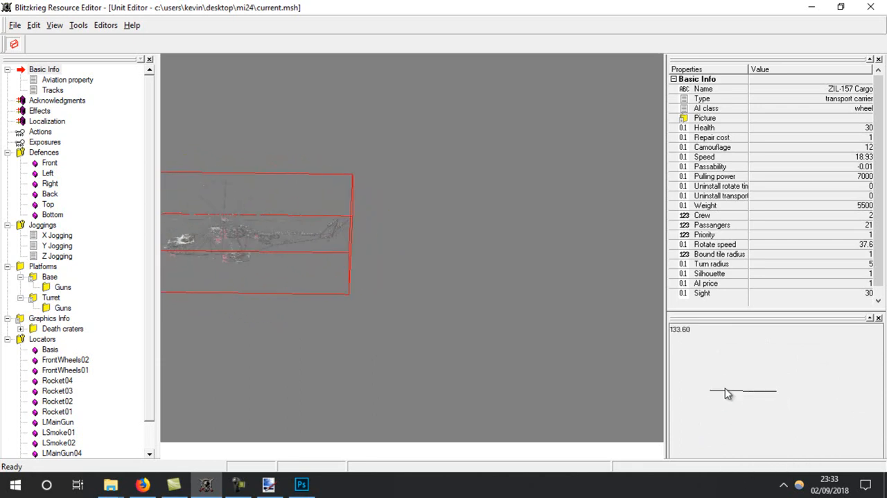
{"action": "left_click_drag", "start_coordinate": [764, 484], "coordinate": [691, 382]}
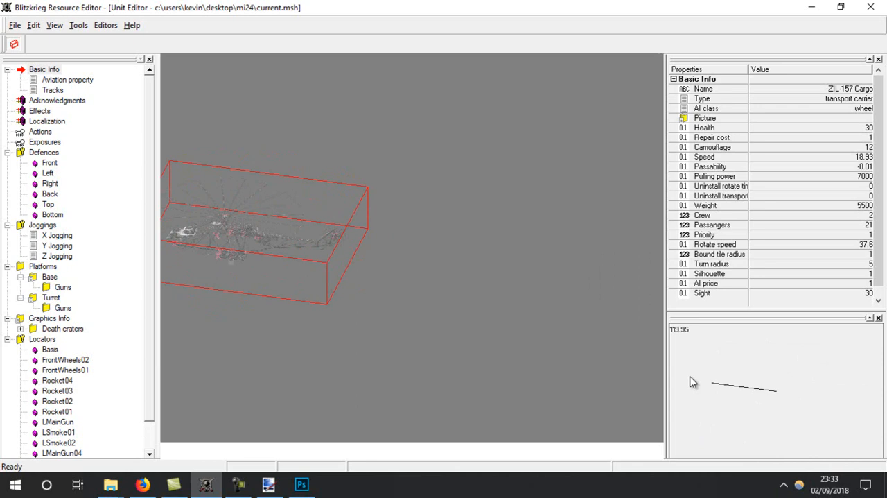
{"action": "left_click", "coordinate": [314, 479]}
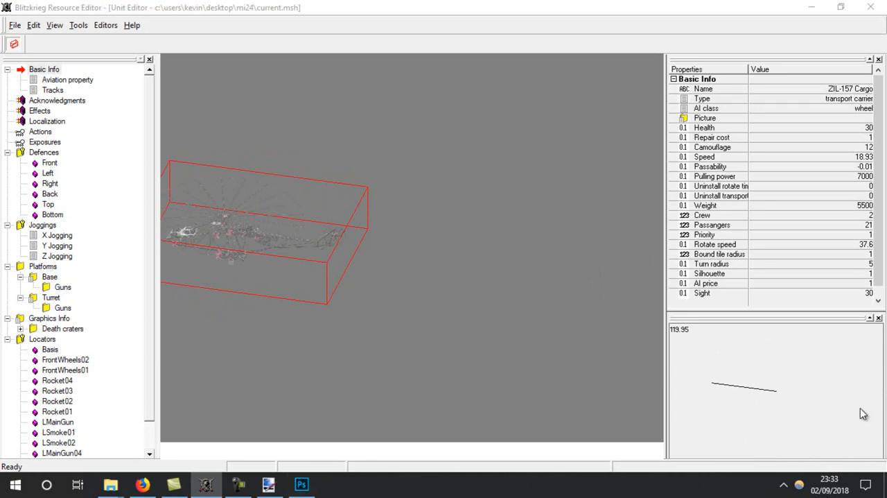
{"action": "left_click_drag", "start_coordinate": [828, 391], "coordinate": [803, 451]}
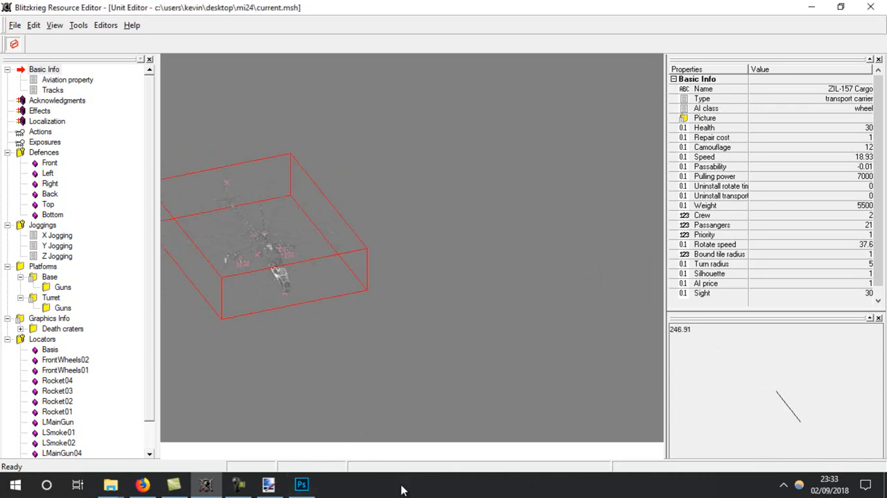
View the 1_h texture from the Helicopters to rework\ussr\mi24 folder in paint.net and close the image
{"action": "left_click", "coordinate": [206, 484]}
{"action": "mouse_move", "coordinate": [111, 483]}
{"action": "left_click", "coordinate": [262, 431]}
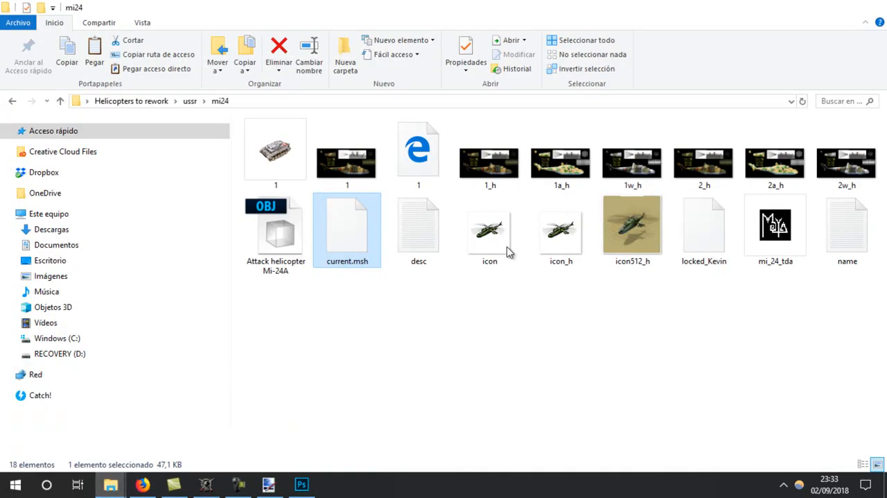
{"action": "left_click", "coordinate": [504, 174]}
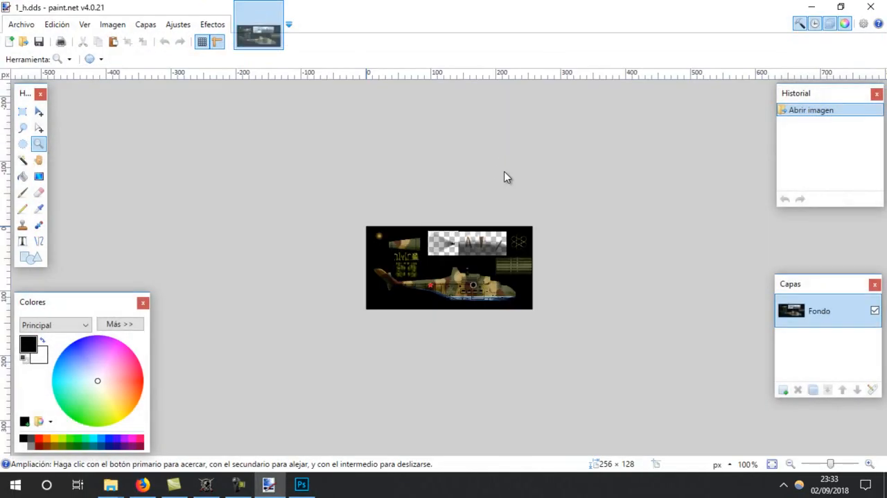
{"action": "left_click", "coordinate": [276, 8]}
{"action": "left_click", "coordinate": [812, 7]}
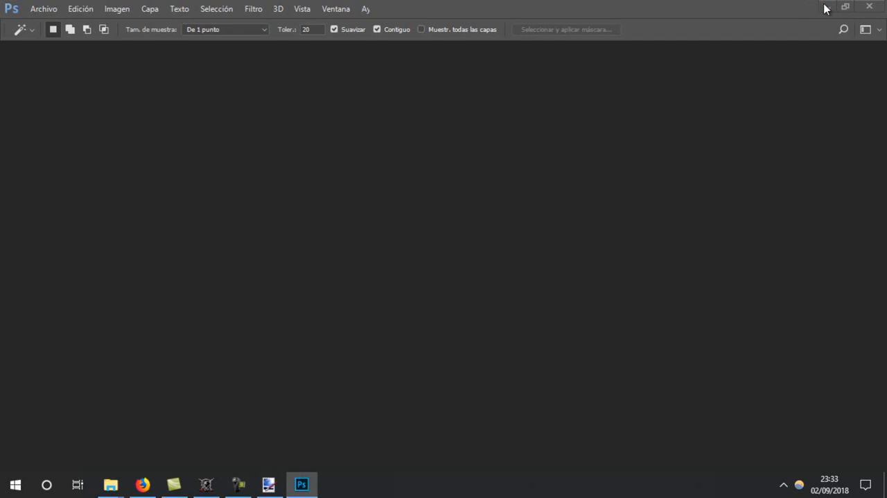
Reopen the 1_h texture in paint.net, check its pixel dimensions in the resize settings, and close it without resizing
{"action": "left_click", "coordinate": [266, 487]}
{"action": "double_click", "coordinate": [484, 154]}
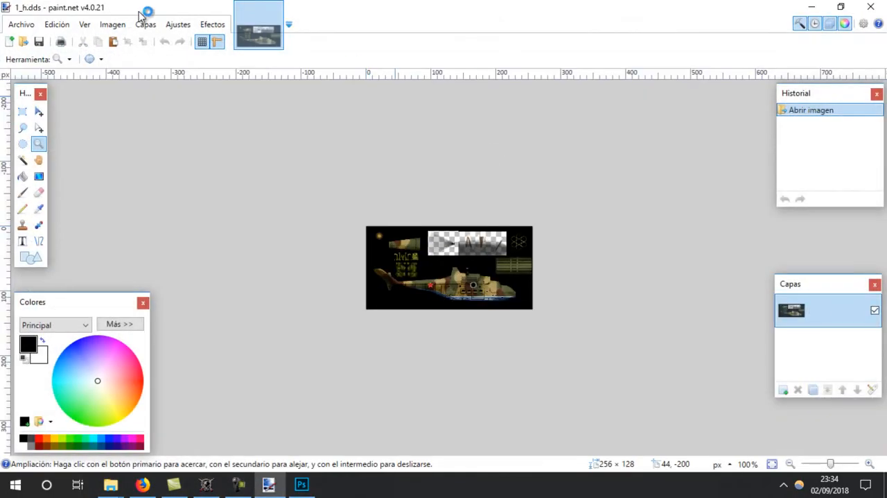
{"action": "left_click", "coordinate": [109, 26]}
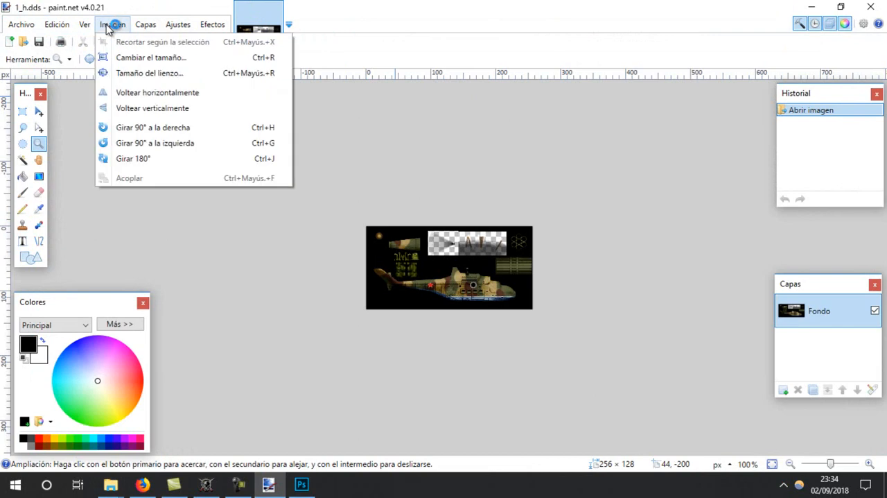
{"action": "left_click", "coordinate": [149, 60]}
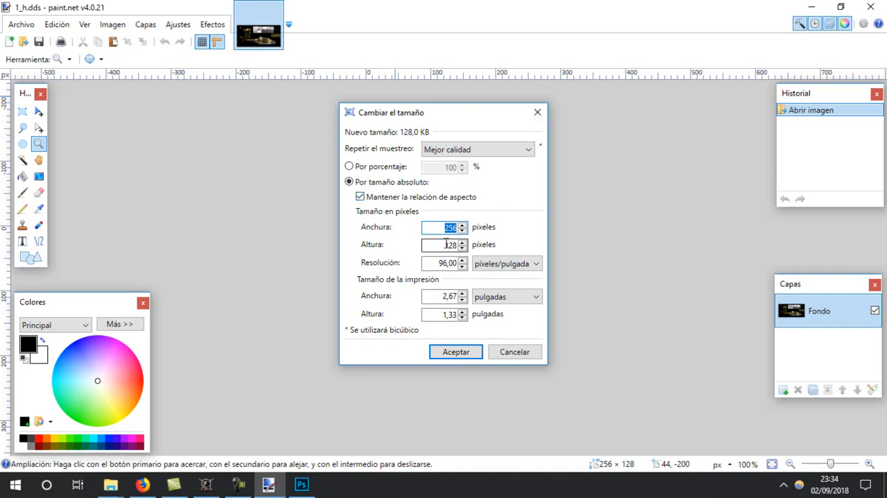
{"action": "left_click", "coordinate": [538, 113]}
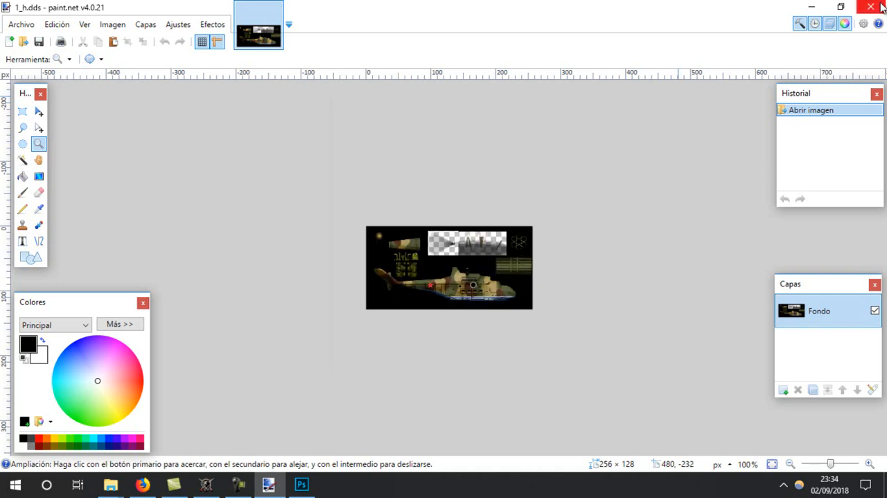
{"action": "left_click", "coordinate": [280, 8]}
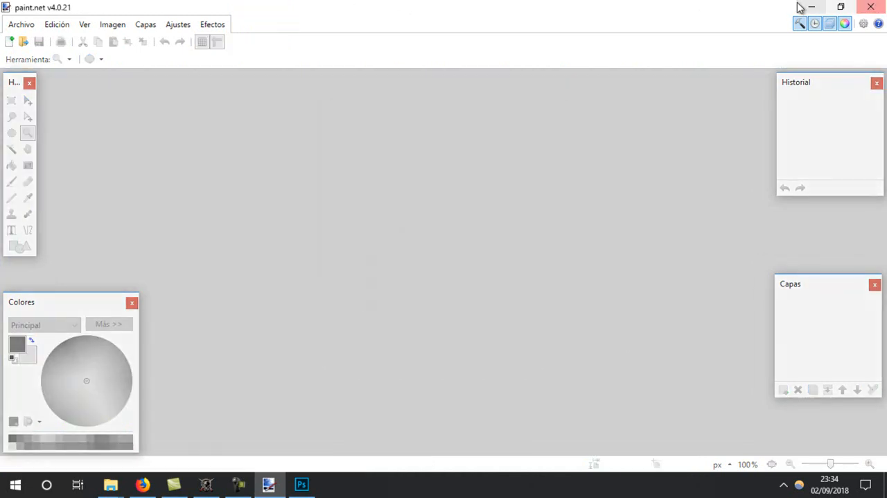
{"action": "left_click", "coordinate": [811, 7]}
Close paint.net
{"action": "left_click", "coordinate": [299, 484]}
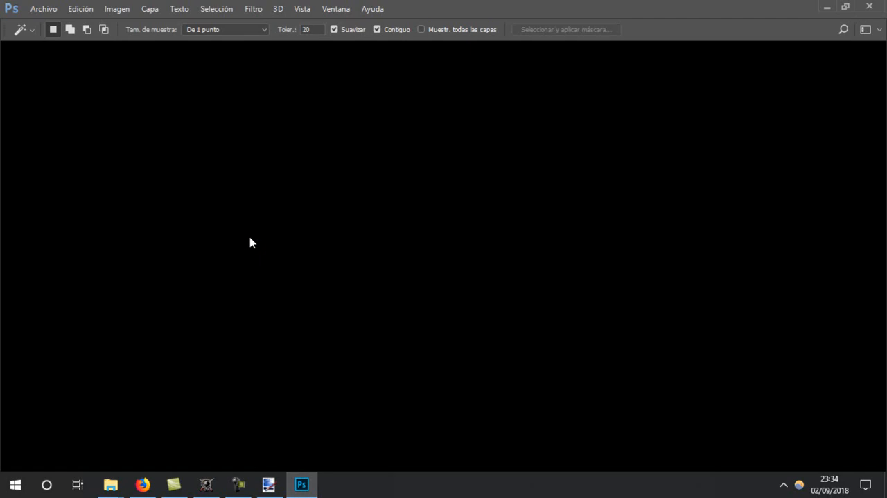
{"action": "left_click", "coordinate": [269, 484]}
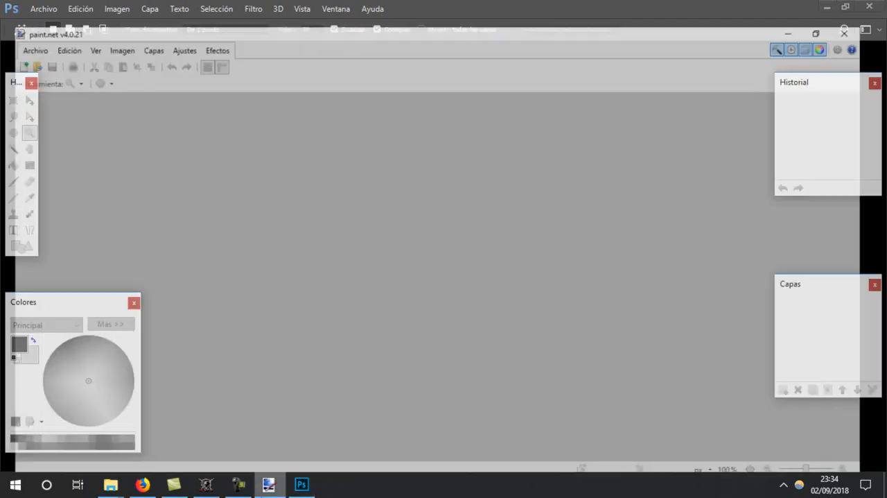
{"action": "left_click", "coordinate": [879, 5]}
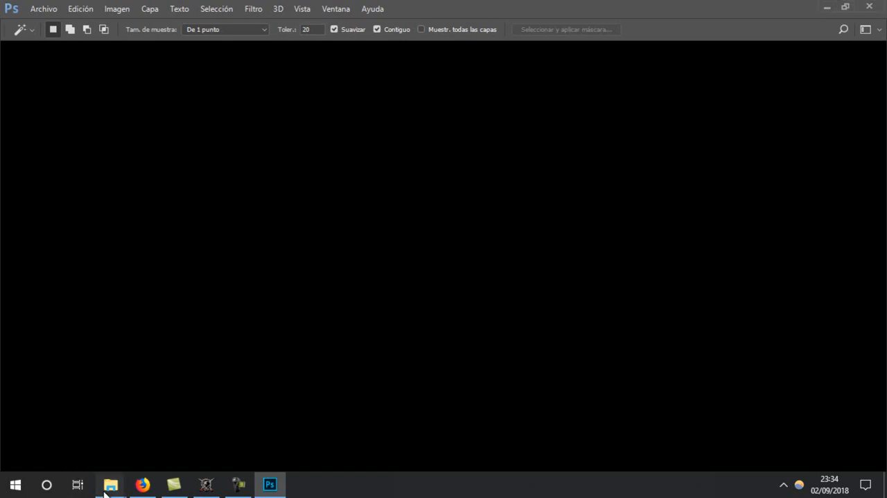
Open the 1_h texture from the Helicopters to rework\ussr\mi24 folder again
{"action": "mouse_move", "coordinate": [108, 484]}
{"action": "mouse_move", "coordinate": [322, 421]}
{"action": "left_click", "coordinate": [209, 431]}
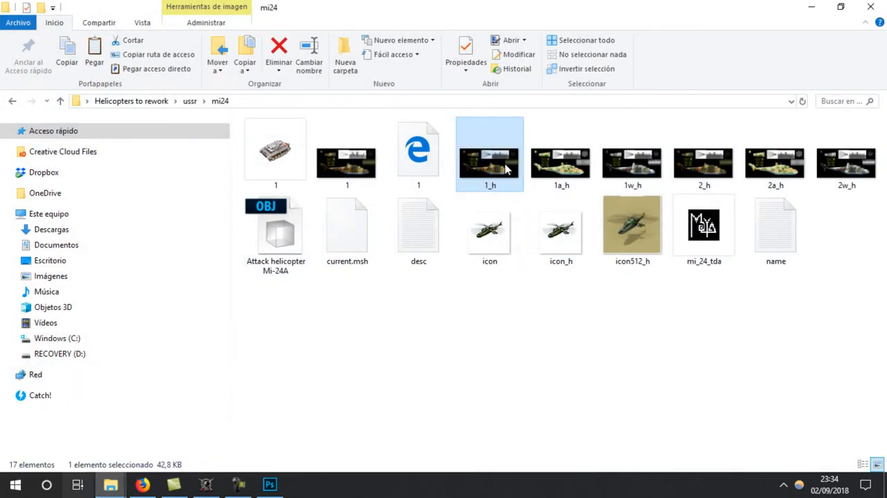
{"action": "double_click", "coordinate": [507, 169]}
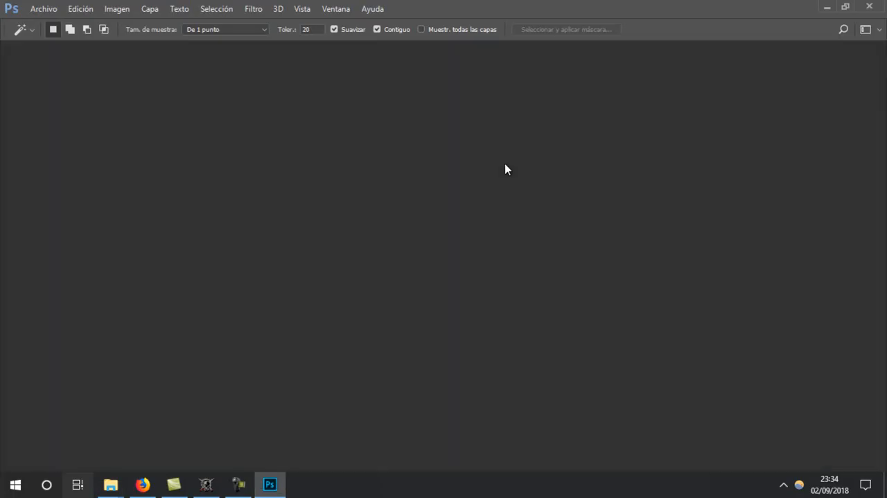
Return to Photoshop and finish opening 1.tga, leaving its missing colour profile unmodified without colour management
{"action": "key", "text": "super+Tab"}
{"action": "left_click", "coordinate": [184, 164]}
{"action": "key", "text": "i"}
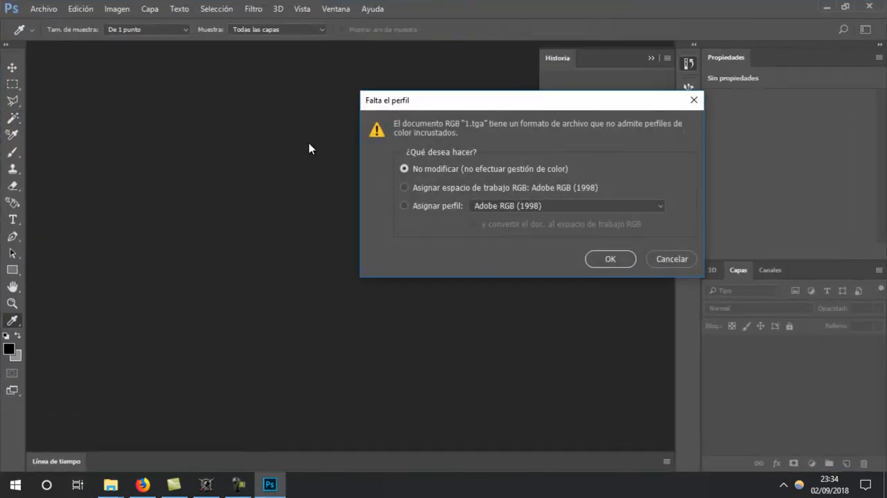
{"action": "left_click", "coordinate": [609, 258]}
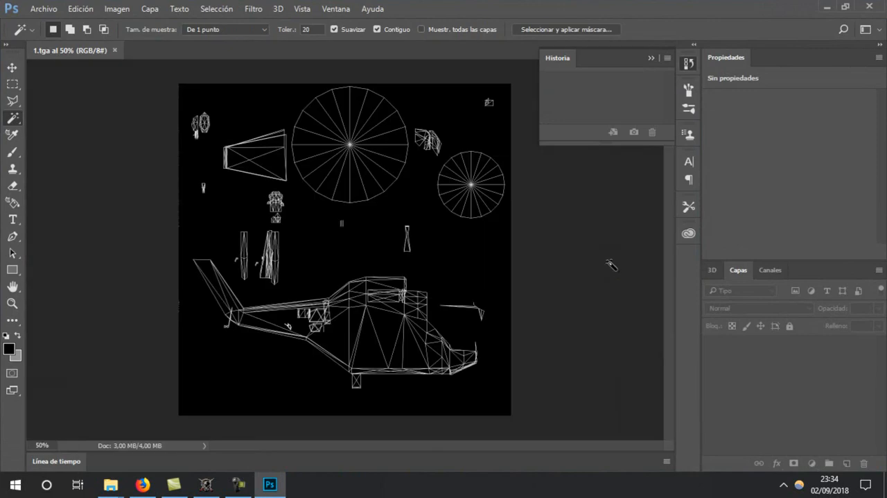
{"action": "mouse_move", "coordinate": [111, 484]}
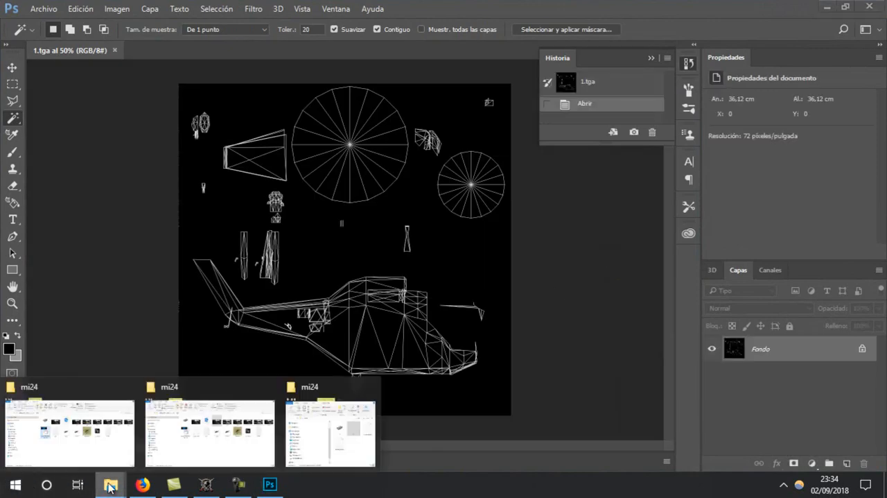
Return to the mi24 folder and open the 1_h texture in Photoshop at default sizes, leaving its missing colour profile unmodified
{"action": "left_click", "coordinate": [169, 434]}
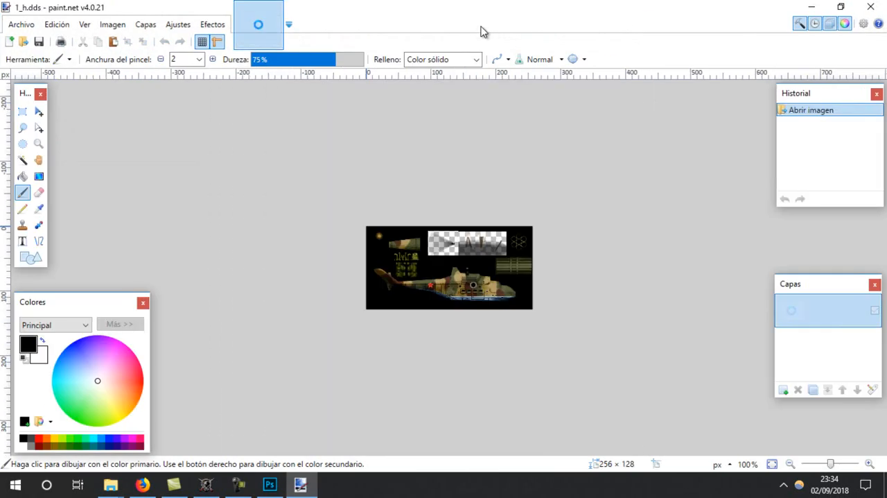
{"action": "left_click", "coordinate": [283, 12]}
{"action": "left_click", "coordinate": [871, 5]}
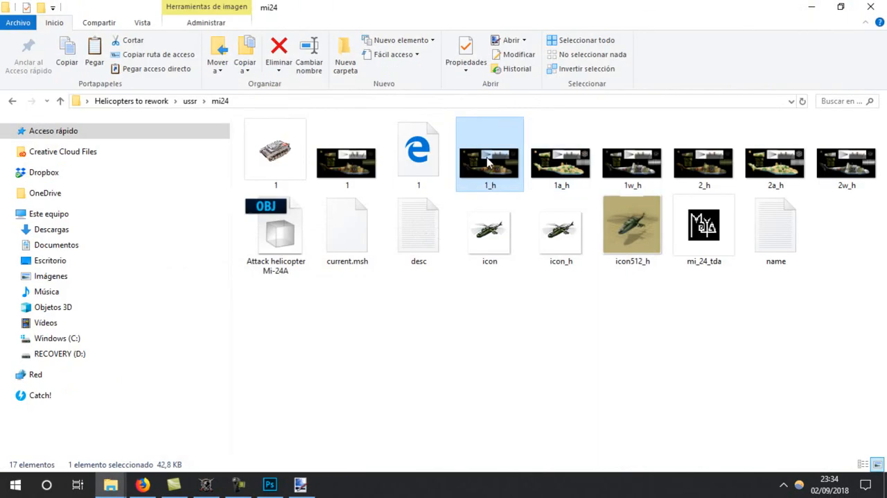
{"action": "right_click", "coordinate": [486, 163]}
{"action": "mouse_move", "coordinate": [630, 242]}
{"action": "left_click", "coordinate": [742, 228]}
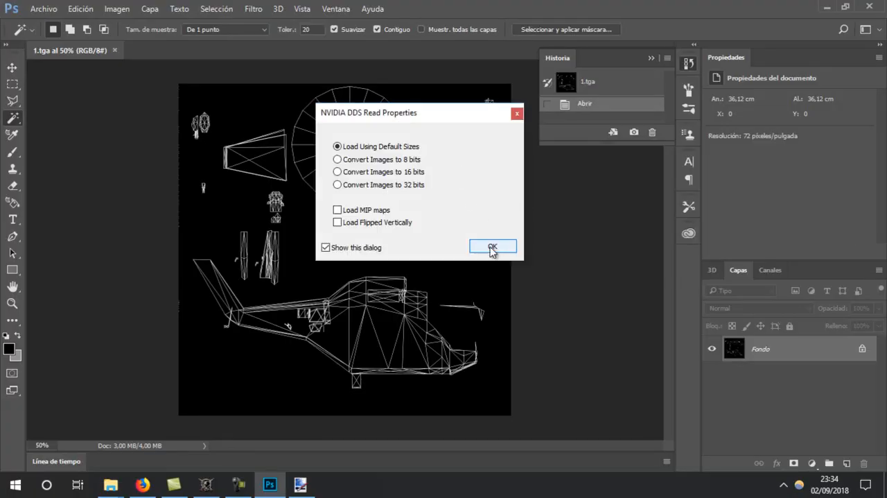
{"action": "left_click", "coordinate": [492, 247]}
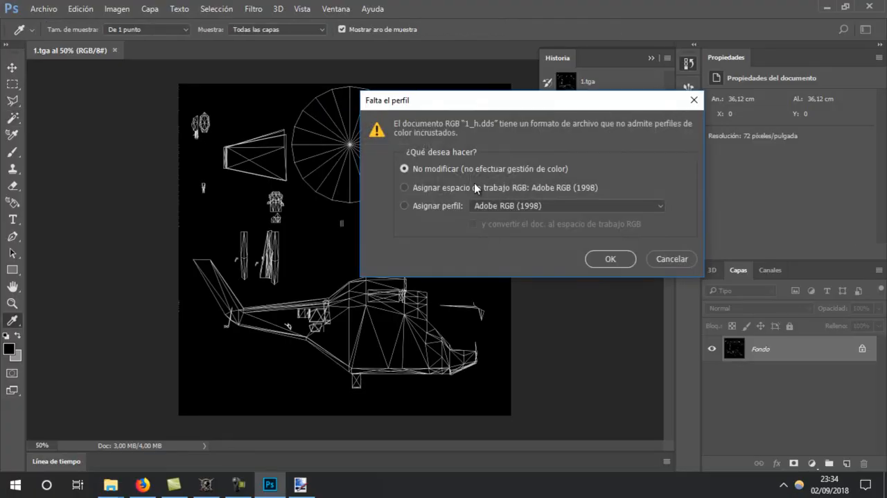
{"action": "left_click", "coordinate": [609, 259]}
Select and copy the entire 1_h texture, and switch back to the 1.tga document
{"action": "left_click", "coordinate": [227, 10]}
{"action": "left_click", "coordinate": [221, 19]}
{"action": "key", "text": "ctrl+c"}
{"action": "left_click", "coordinate": [82, 51]}
{"action": "left_click", "coordinate": [81, 9]}
{"action": "key", "text": "Escape"}
{"action": "left_click", "coordinate": [117, 8]}
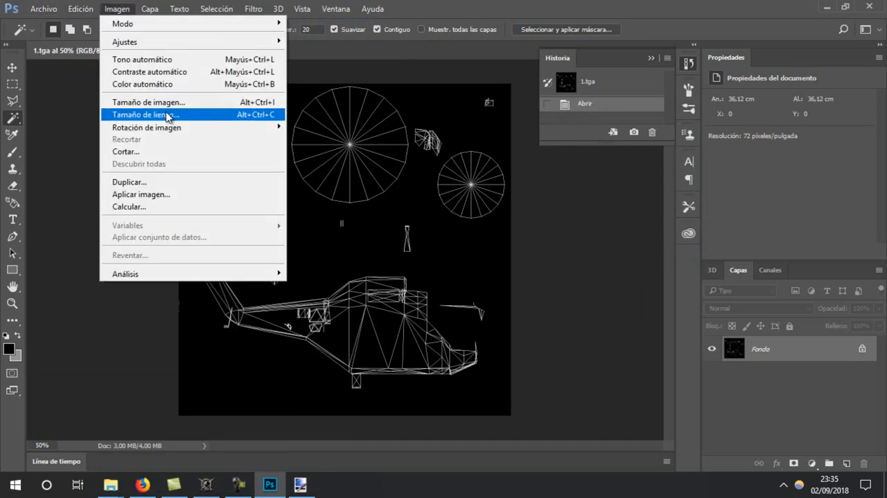
{"action": "left_click", "coordinate": [167, 116]}
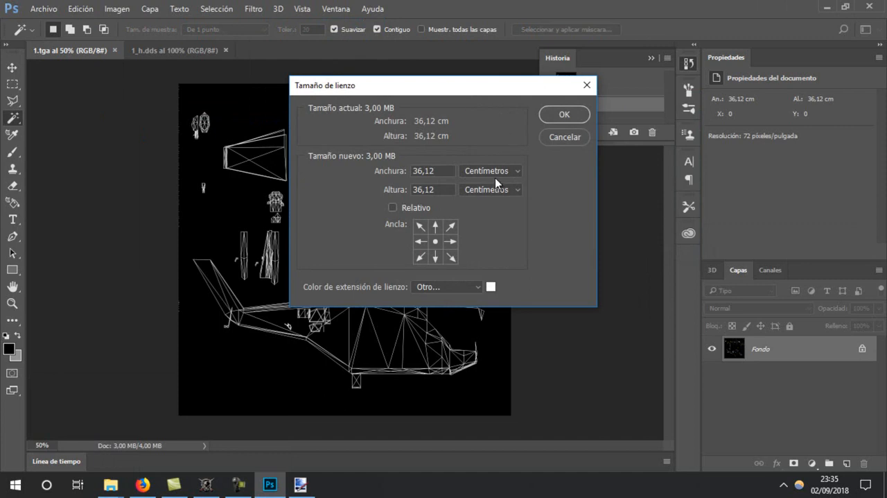
{"action": "left_click", "coordinate": [494, 174]}
{"action": "left_click", "coordinate": [486, 192]}
{"action": "left_click", "coordinate": [485, 189]}
{"action": "left_click", "coordinate": [486, 210]}
{"action": "type", "text": "256"}
{"action": "key", "text": "Return"}
{"action": "left_click", "coordinate": [408, 186]}
{"action": "key", "text": "ctrl+z"}
{"action": "left_click", "coordinate": [116, 8]}
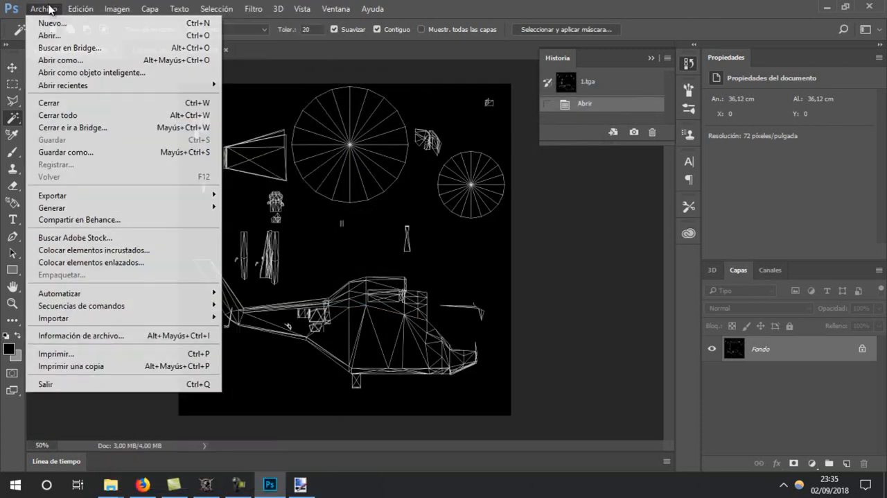
{"action": "left_click", "coordinate": [56, 122]}
Resize the 1.tga image to 256 × 256 pixels
{"action": "left_click", "coordinate": [117, 9]}
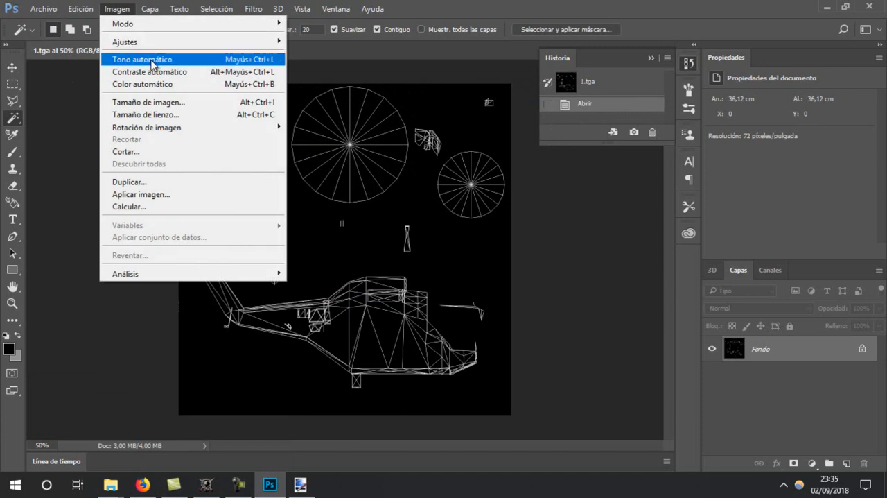
{"action": "left_click", "coordinate": [159, 105]}
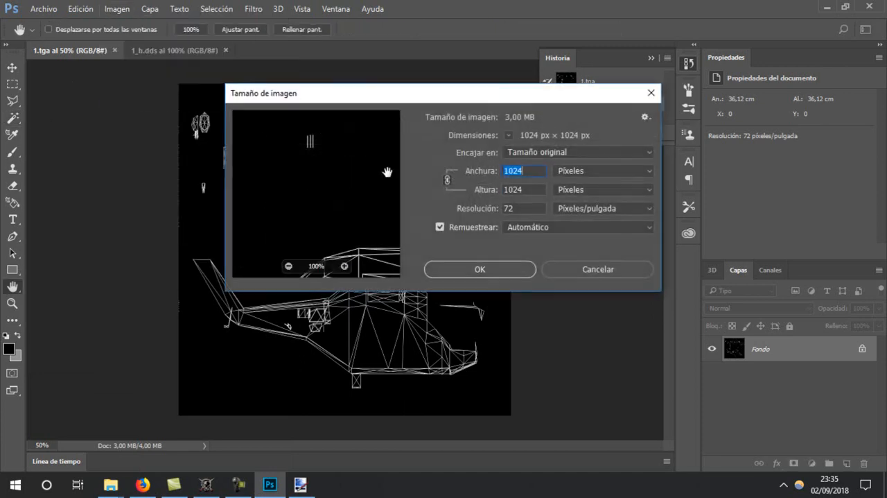
{"action": "type", "text": "256"}
{"action": "key", "text": "Return"}
{"action": "key", "text": "w"}
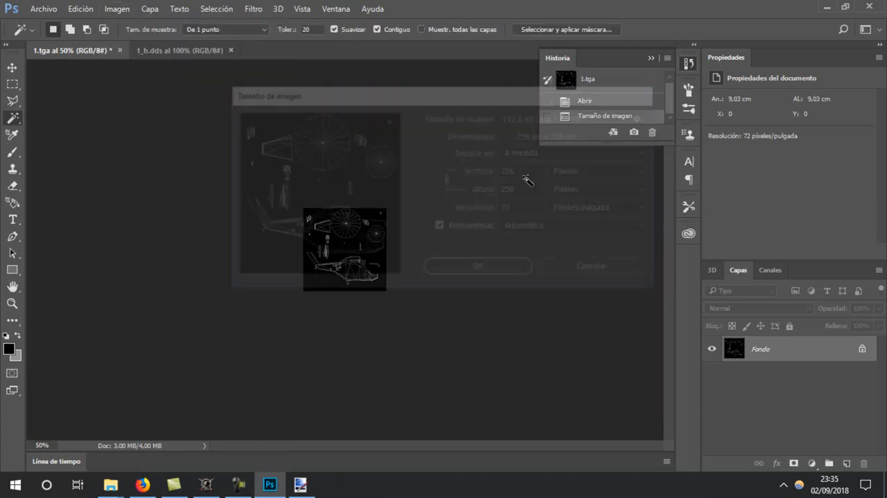
Paste the copied texture as a new layer and stretch its height to 200% so it fills the canvas
{"action": "key", "text": "ctrl+v"}
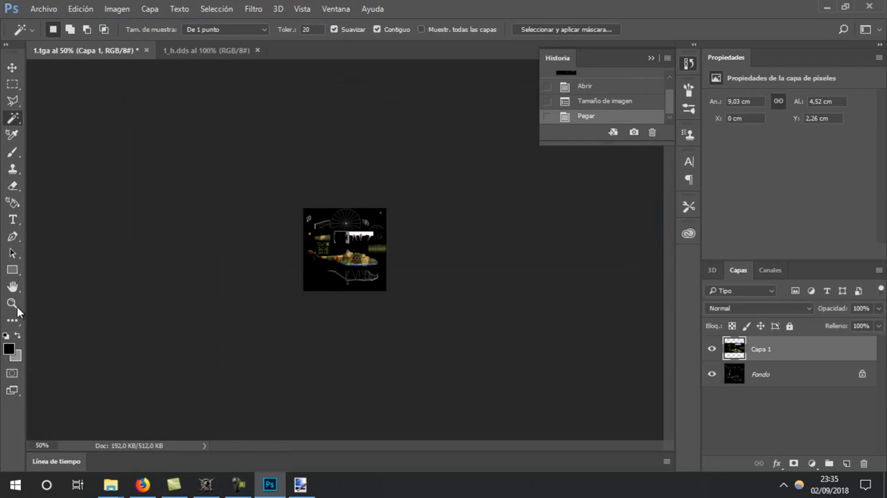
{"action": "left_click", "coordinate": [14, 304]}
{"action": "left_click_drag", "start_coordinate": [448, 251], "coordinate": [413, 165]}
{"action": "key", "text": "ctrl+t"}
{"action": "left_click_drag", "start_coordinate": [344, 250], "coordinate": [341, 421]}
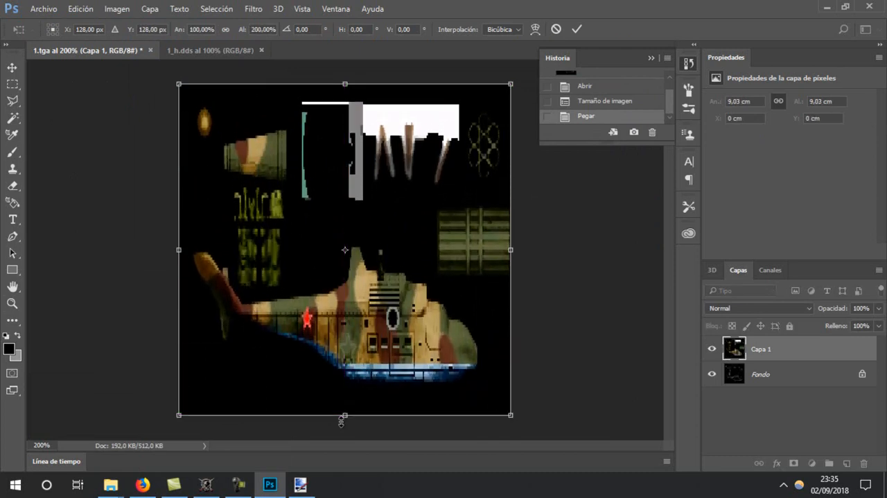
{"action": "left_click", "coordinate": [12, 72]}
{"action": "left_click", "coordinate": [402, 187]}
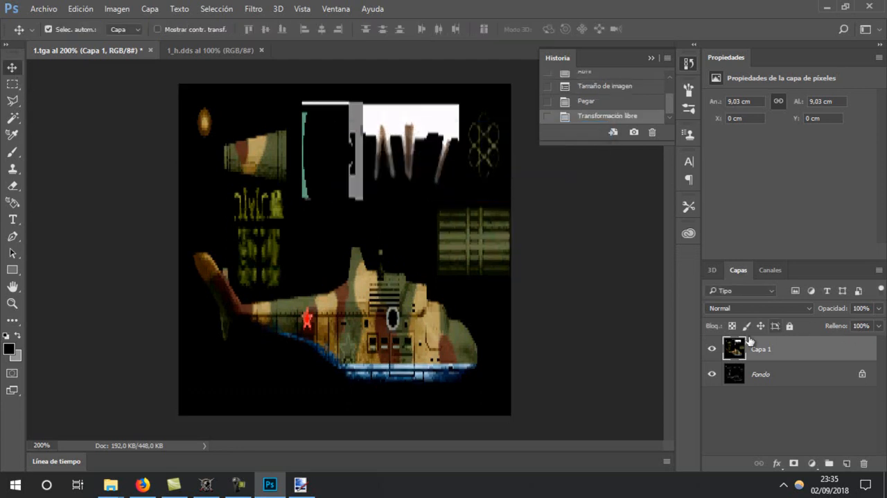
Set the pasted layer's fill opacity to 24% so the UV wireframe shows through
{"action": "double_click", "coordinate": [738, 344]}
{"action": "left_click_drag", "start_coordinate": [408, 231], "coordinate": [361, 234]}
{"action": "left_click", "coordinate": [605, 171]}
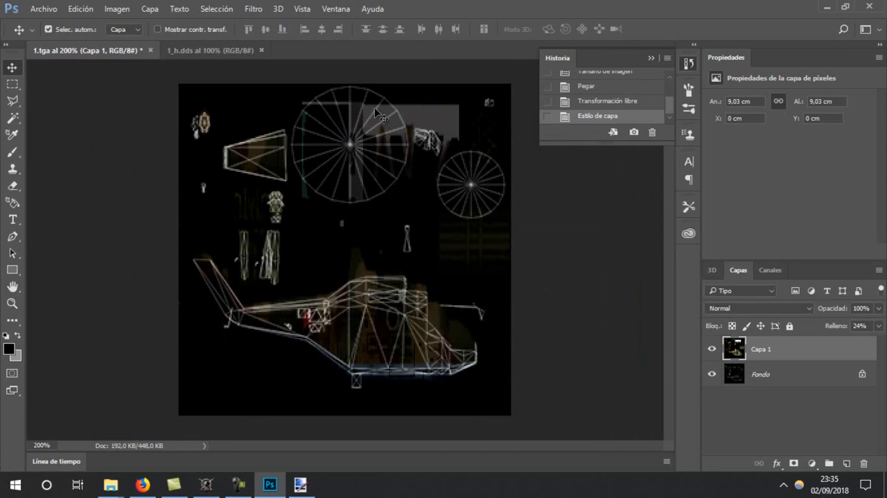
Outline both rotor discs and the area around them with the Polygonal Lasso and delete that area from the pasted texture layer
{"action": "left_click", "coordinate": [11, 85]}
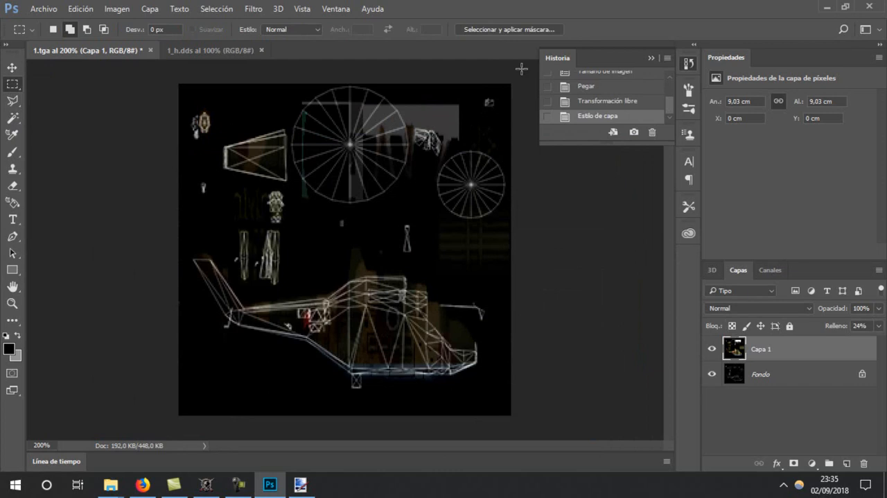
{"action": "left_click_drag", "start_coordinate": [512, 116], "coordinate": [455, 246]}
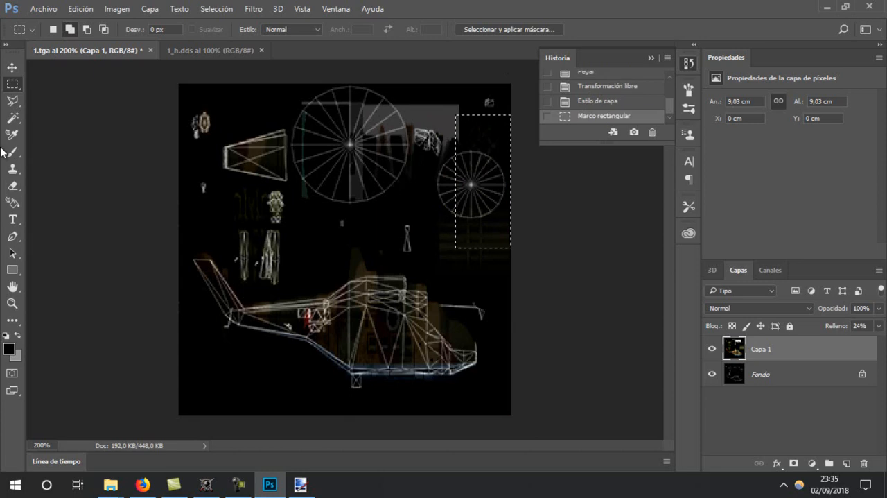
{"action": "left_click", "coordinate": [12, 101]}
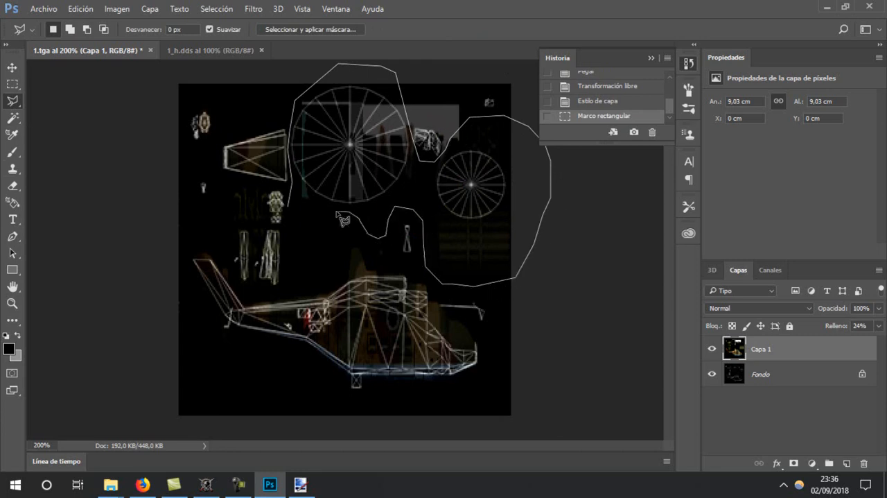
{"action": "left_click", "coordinate": [296, 216]}
{"action": "key", "text": "ctrl+d"}
{"action": "key", "text": "ctrl+z"}
{"action": "key", "text": "Delete"}
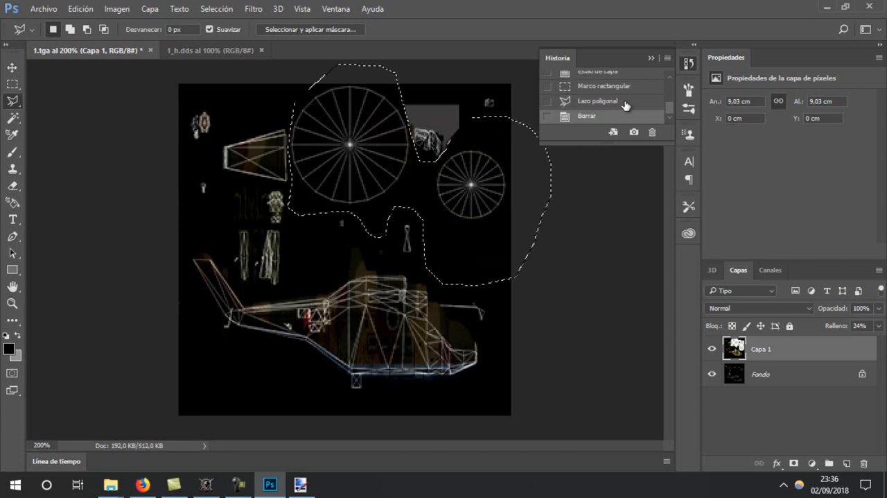
{"action": "left_click", "coordinate": [594, 107]}
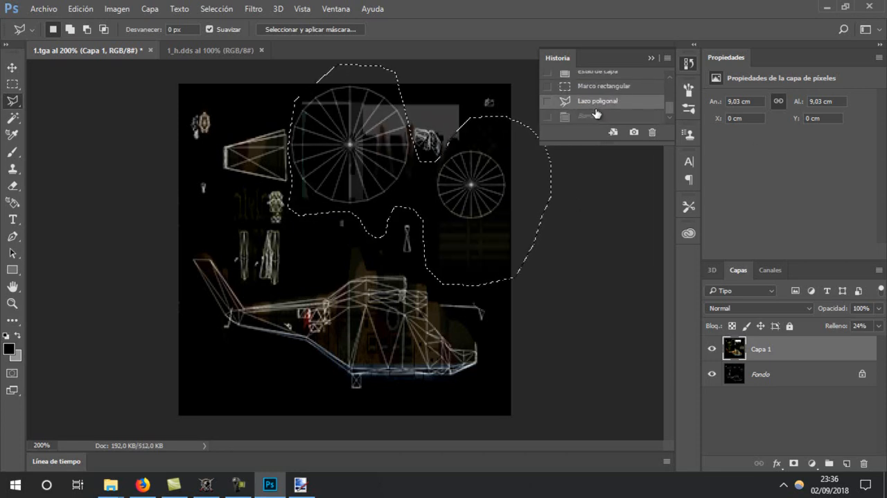
{"action": "left_click", "coordinate": [593, 116]}
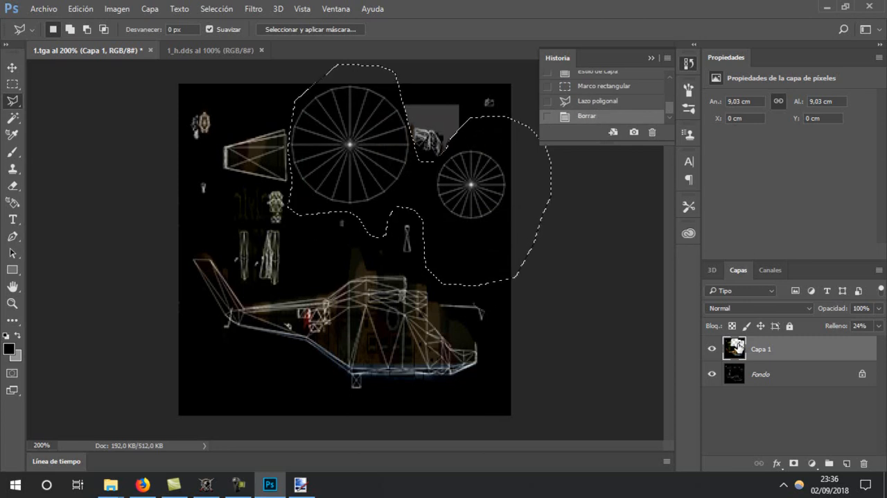
Set the pasted layer's fill opacity to 100%
{"action": "double_click", "coordinate": [737, 346]}
{"action": "left_click_drag", "start_coordinate": [356, 233], "coordinate": [407, 233]}
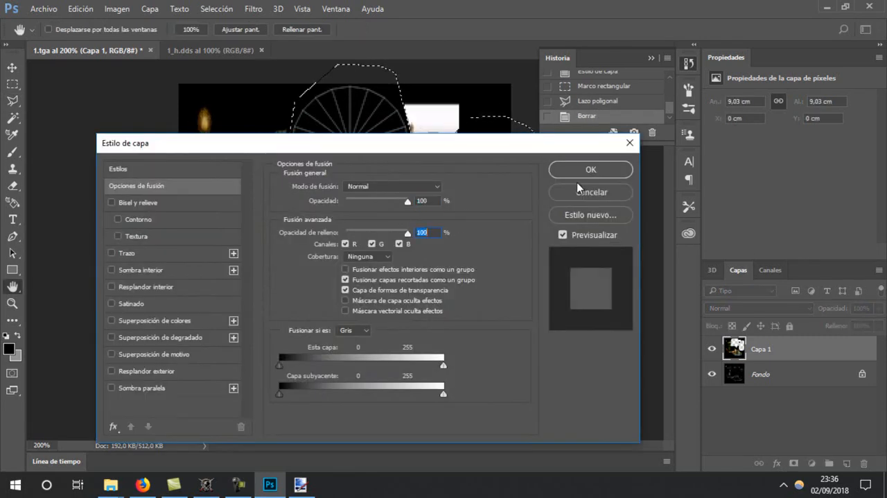
{"action": "left_click", "coordinate": [591, 169]}
Flatten the image and save 1.tga
{"action": "left_click", "coordinate": [149, 8]}
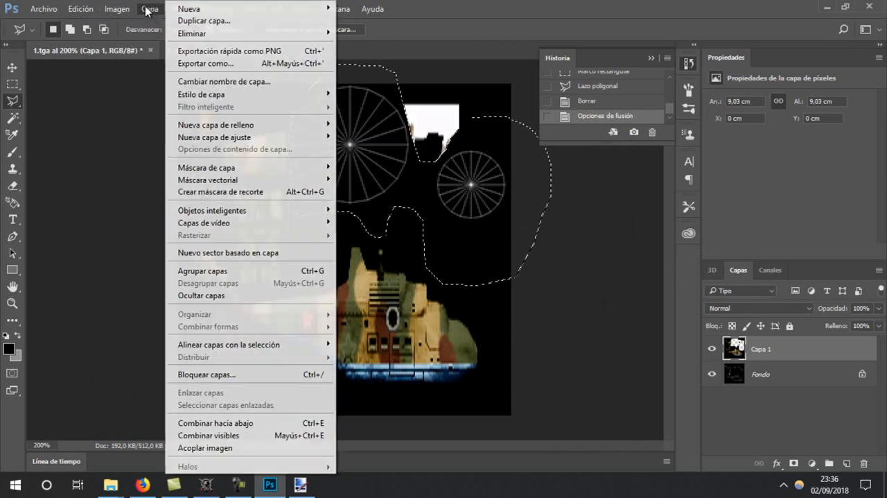
{"action": "left_click", "coordinate": [238, 449]}
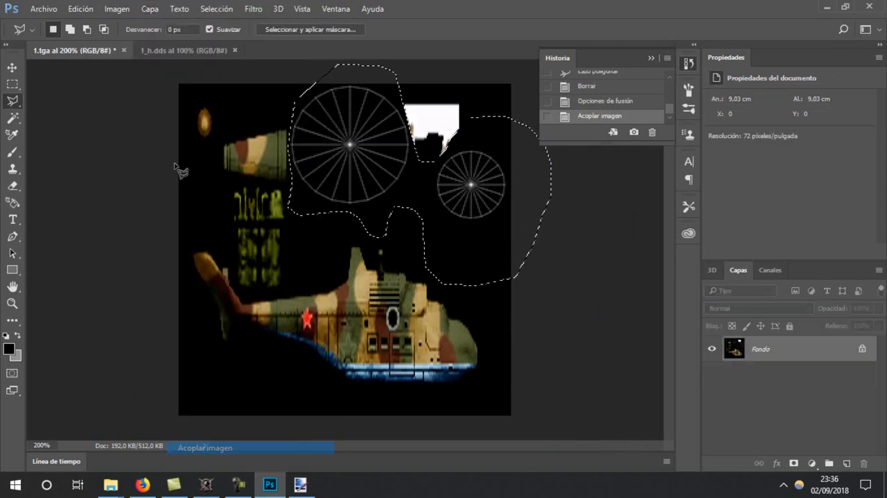
{"action": "left_click", "coordinate": [34, 9]}
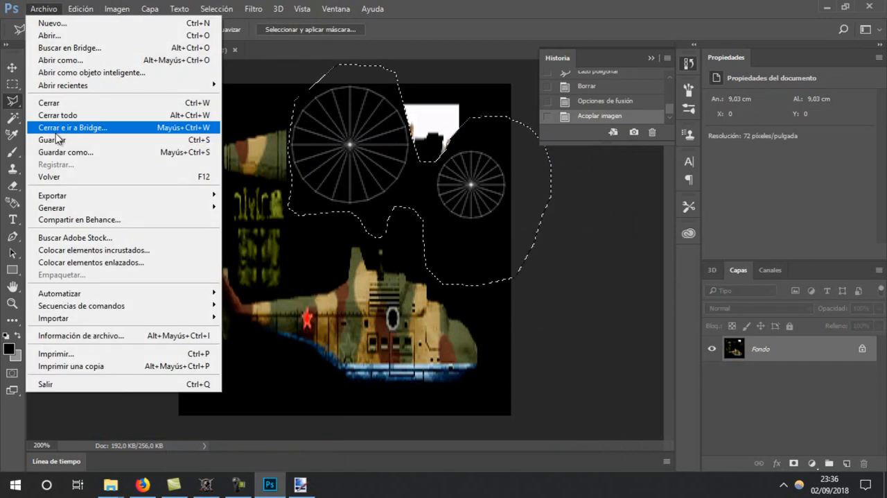
{"action": "left_click", "coordinate": [78, 139]}
Select the whole canvas, store the selection in the Alfa 1 channel as a replacement, and save 1.tga
{"action": "left_click", "coordinate": [208, 9]}
{"action": "left_click", "coordinate": [216, 9]}
{"action": "left_click", "coordinate": [216, 9]}
{"action": "left_click", "coordinate": [218, 22]}
{"action": "left_click", "coordinate": [217, 8]}
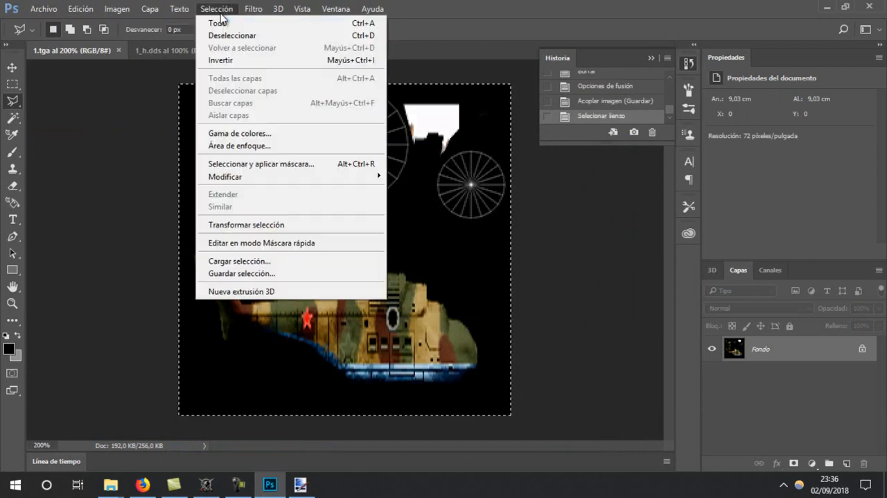
{"action": "left_click", "coordinate": [251, 273]}
{"action": "left_click", "coordinate": [438, 154]}
{"action": "left_click", "coordinate": [416, 167]}
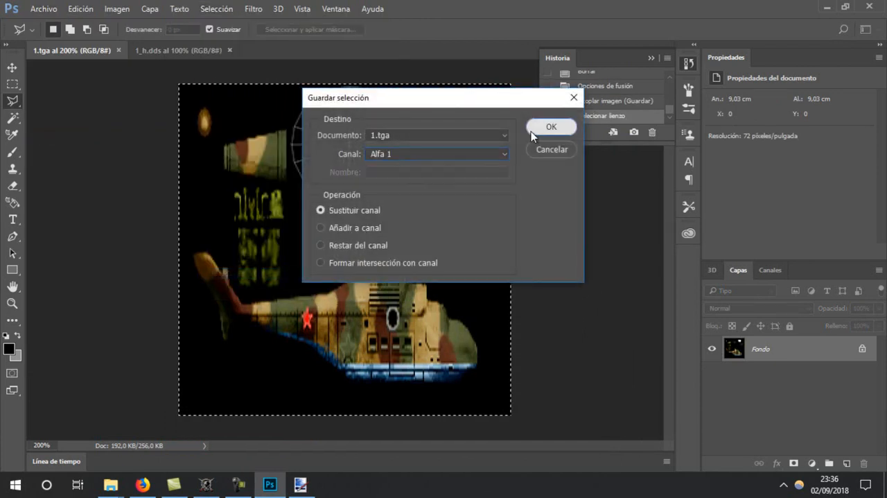
{"action": "left_click", "coordinate": [532, 129]}
{"action": "left_click", "coordinate": [43, 9]}
{"action": "left_click", "coordinate": [62, 139]}
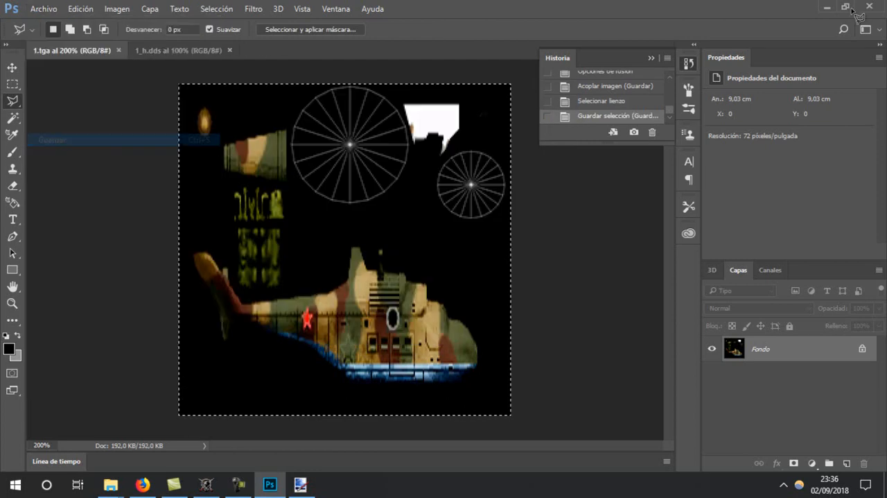
Reopen the mi24 project in the Resource Editor and rotate the model to check its new texture
{"action": "left_click", "coordinate": [828, 7]}
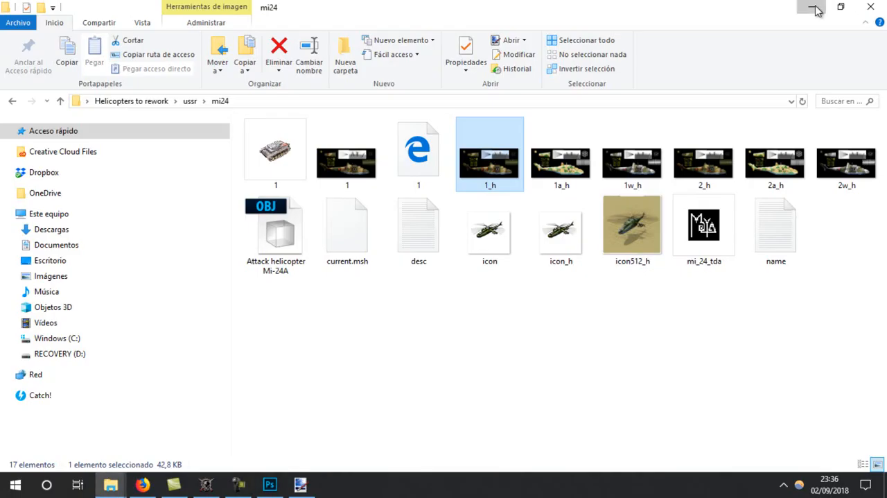
{"action": "left_click", "coordinate": [812, 7]}
{"action": "left_click", "coordinate": [15, 25]}
{"action": "left_click", "coordinate": [43, 54]}
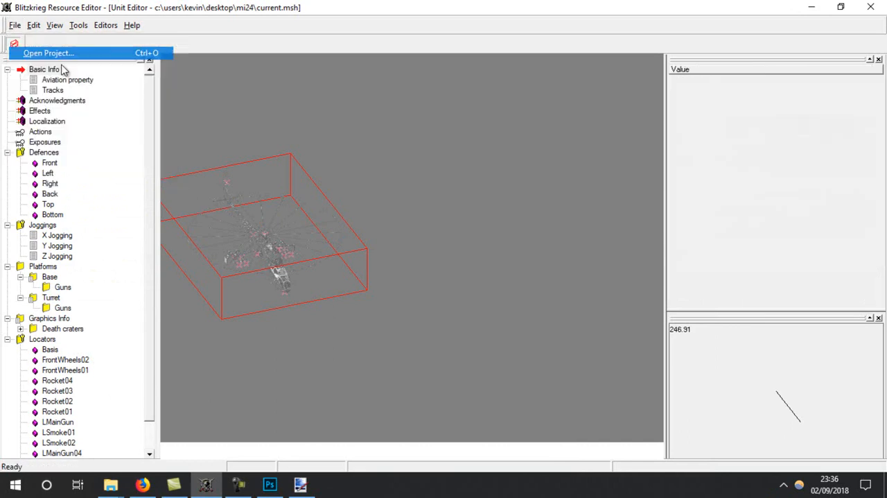
{"action": "left_click", "coordinate": [364, 216]}
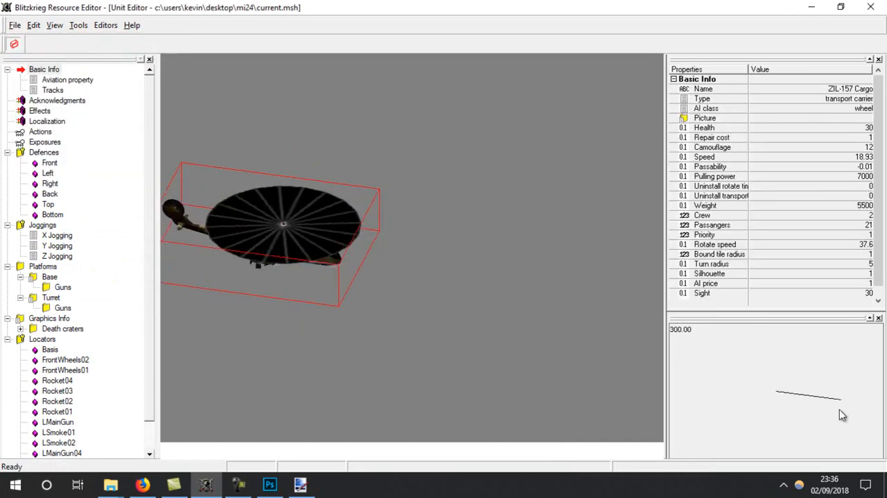
{"action": "left_click_drag", "start_coordinate": [795, 443], "coordinate": [736, 424]}
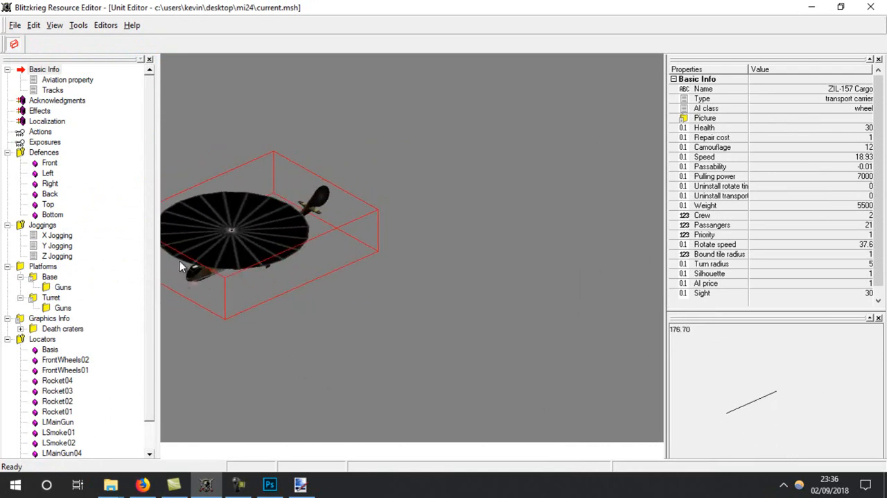
Open the model from the desktop's mi24 folder in the Tanks viewer with its 1.tga texture and rotate it to inspect the mapping
{"action": "left_click", "coordinate": [300, 487]}
{"action": "left_click", "coordinate": [301, 486]}
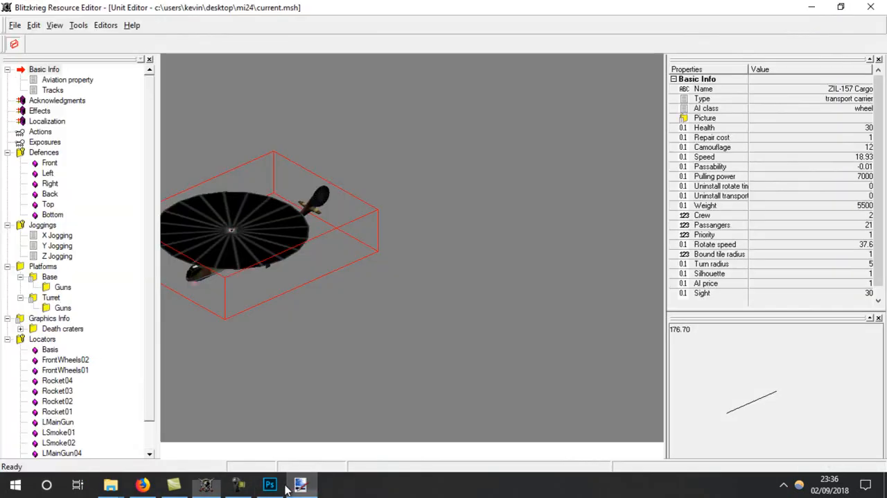
{"action": "left_click", "coordinate": [270, 485]}
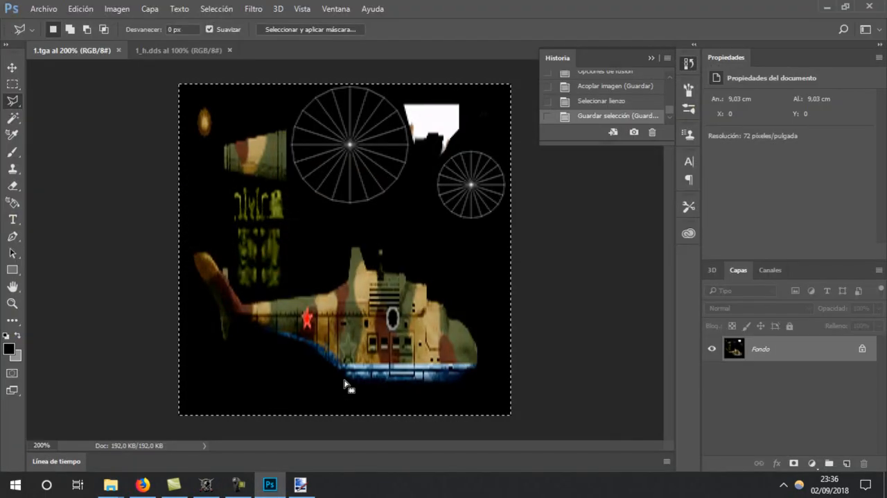
{"action": "left_click", "coordinate": [827, 6]}
{"action": "left_click", "coordinate": [804, 7]}
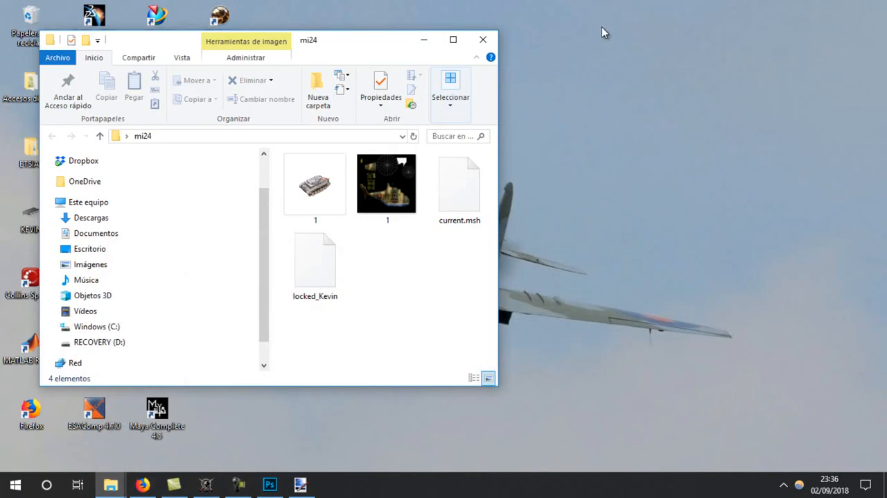
{"action": "left_click", "coordinate": [424, 41]}
{"action": "double_click", "coordinate": [211, 355]}
{"action": "left_click", "coordinate": [454, 40]}
{"action": "left_click", "coordinate": [300, 135]}
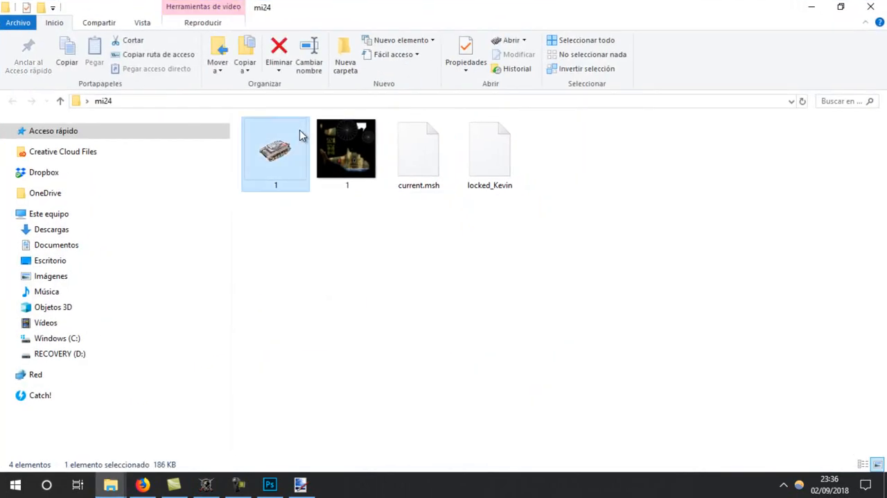
{"action": "double_click", "coordinate": [299, 131]}
{"action": "double_click", "coordinate": [577, 174]}
{"action": "mouse_move", "coordinate": [351, 269]}
{"action": "left_mouse_down"}
{"action": "mouse_move", "coordinate": [287, 222]}
{"action": "mouse_move", "coordinate": [271, 169]}
{"action": "mouse_move", "coordinate": [277, 312]}
{"action": "mouse_move", "coordinate": [354, 292]}
{"action": "mouse_move", "coordinate": [408, 312]}
{"action": "mouse_move", "coordinate": [489, 318]}
{"action": "mouse_move", "coordinate": [516, 308]}
{"action": "mouse_move", "coordinate": [411, 316]}
{"action": "mouse_move", "coordinate": [271, 297]}
{"action": "mouse_move", "coordinate": [264, 253]}
{"action": "mouse_move", "coordinate": [220, 301]}
{"action": "mouse_move", "coordinate": [377, 307]}
{"action": "mouse_move", "coordinate": [327, 331]}
{"action": "mouse_move", "coordinate": [294, 253]}
{"action": "mouse_move", "coordinate": [238, 348]}
{"action": "mouse_move", "coordinate": [303, 301]}
{"action": "mouse_move", "coordinate": [287, 305]}
{"action": "mouse_move", "coordinate": [312, 224]}
{"action": "mouse_move", "coordinate": [351, 263]}
{"action": "left_mouse_up"}
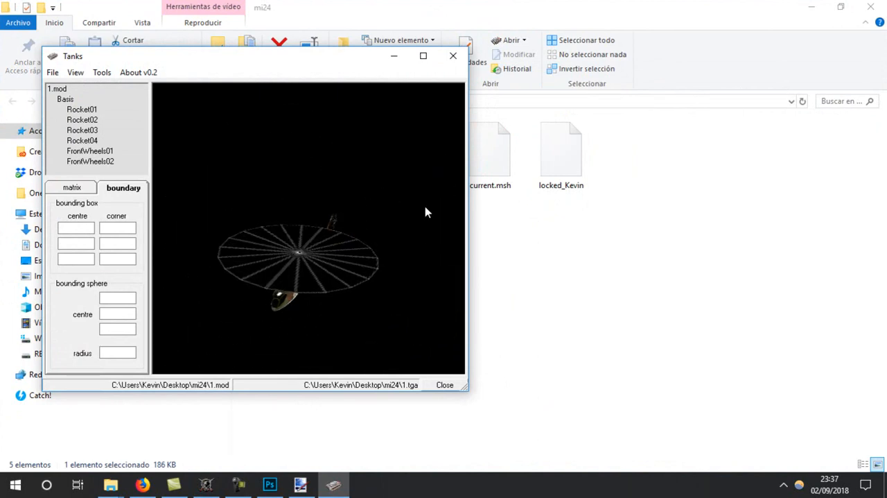
{"action": "left_click", "coordinate": [454, 56]}
{"action": "left_click", "coordinate": [880, 7]}
Open the mi_24_tda scene from Helicopters to rework\ussr\mi24 in Maya
{"action": "double_click", "coordinate": [162, 277]}
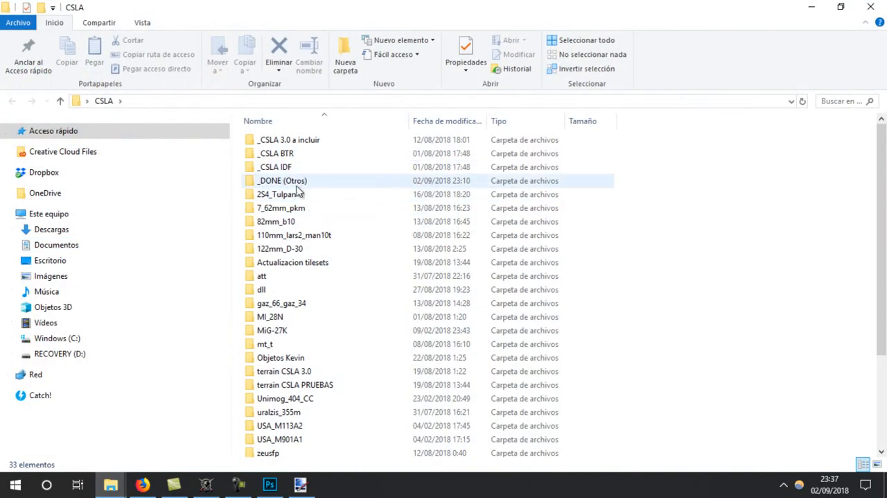
{"action": "left_click", "coordinate": [870, 7]}
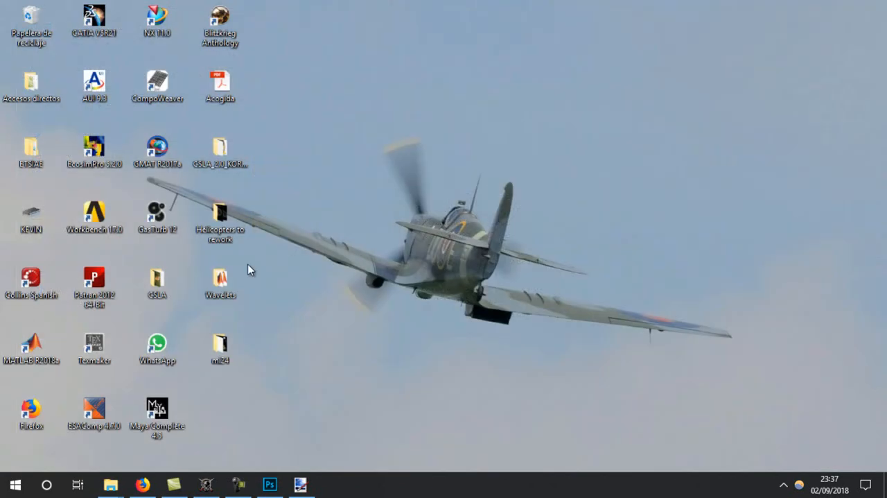
{"action": "double_click", "coordinate": [224, 226]}
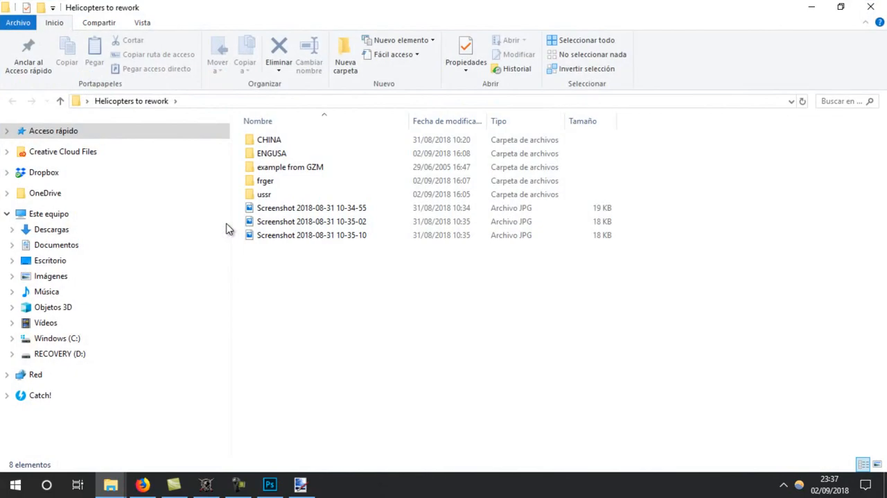
{"action": "double_click", "coordinate": [268, 192]}
{"action": "left_click", "coordinate": [268, 192]}
{"action": "double_click", "coordinate": [257, 226]}
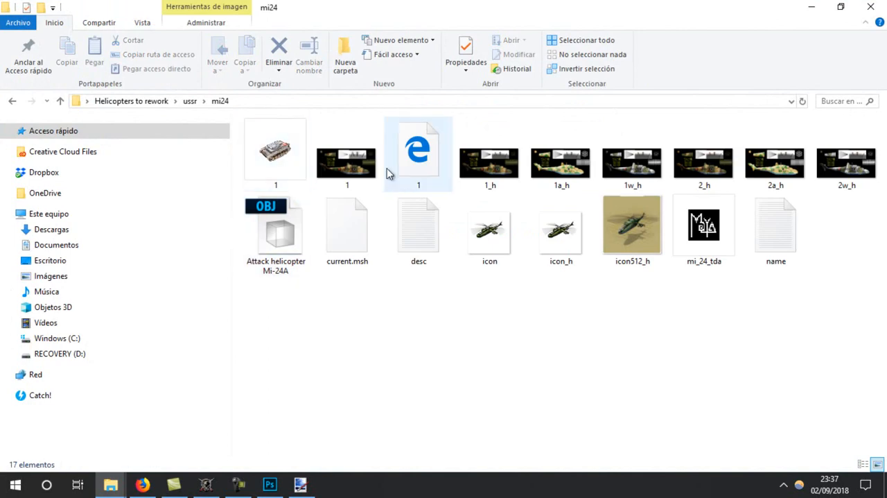
{"action": "double_click", "coordinate": [700, 227]}
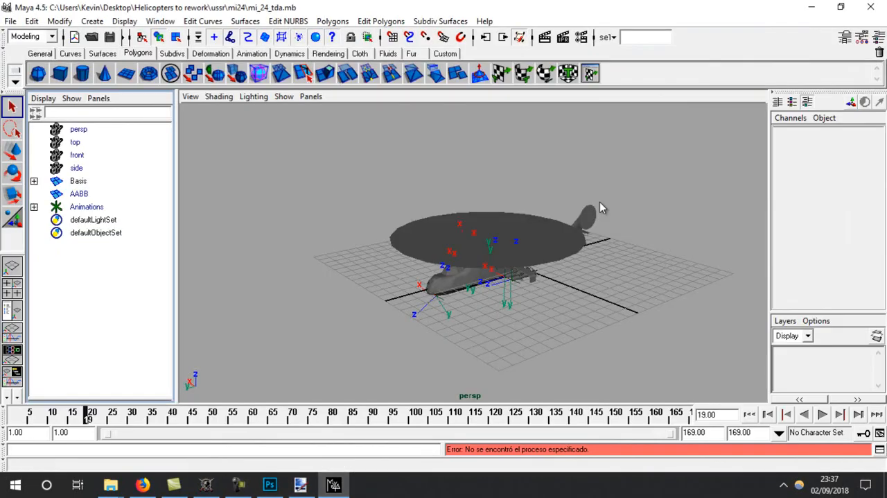
Enable the main rotor's (FrontWheels01) Z rotation limits and set them to -360 and 360
{"action": "left_click", "coordinate": [575, 247]}
{"action": "left_click_drag", "start_coordinate": [557, 262], "coordinate": [542, 311], "text": "alt"}
{"action": "left_click", "coordinate": [860, 36]}
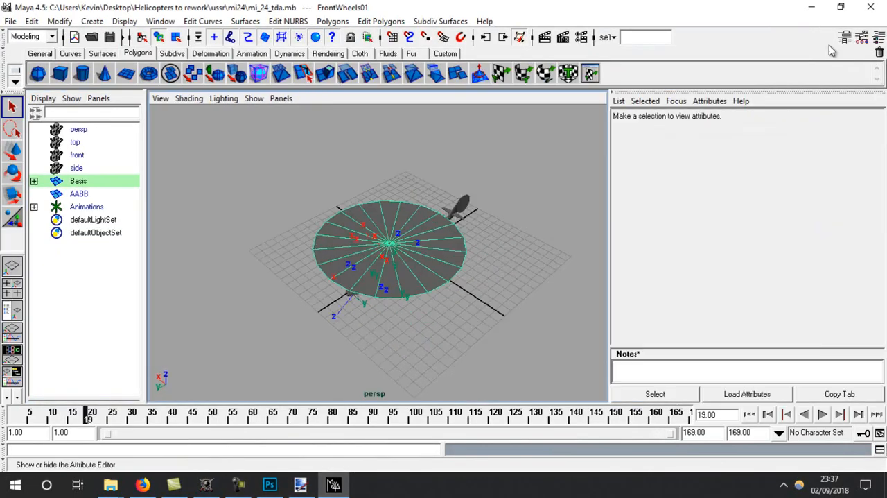
{"action": "left_click", "coordinate": [639, 122]}
{"action": "left_click", "coordinate": [621, 302]}
{"action": "left_click_drag", "start_coordinate": [877, 207], "coordinate": [881, 277]}
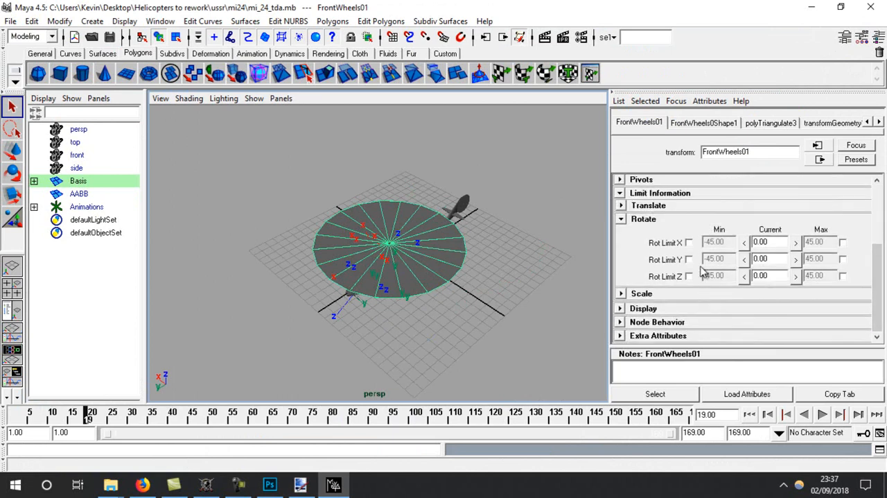
{"action": "left_click", "coordinate": [690, 277]}
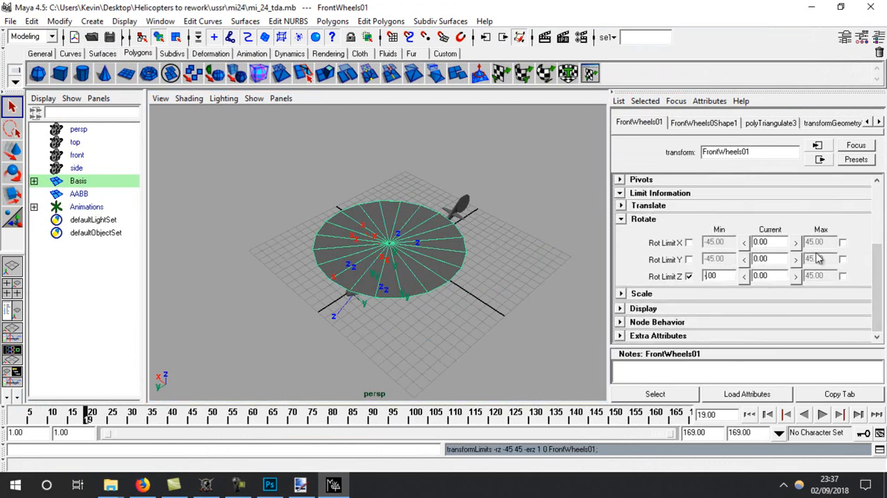
{"action": "key", "text": "Return"}
{"action": "type", "text": "360"}
{"action": "key", "text": "Return"}
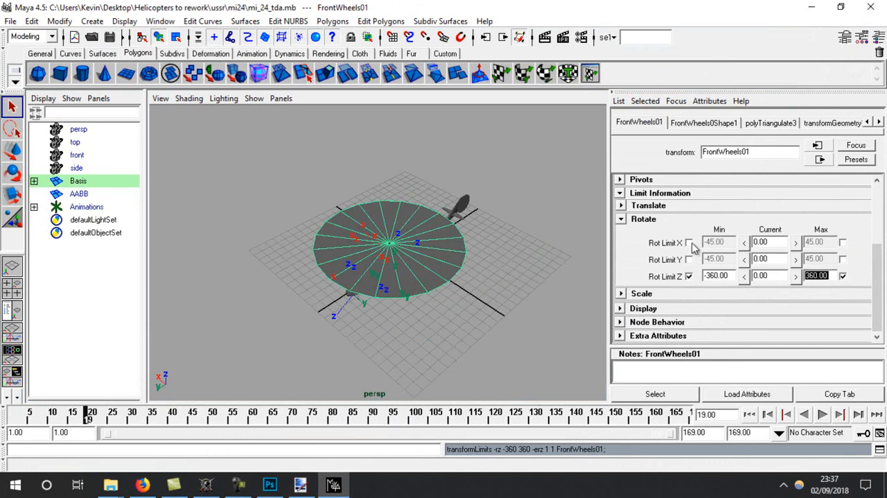
Enable the tail rotor's (FrontWheels02) X rotation limits and set them to -360 and 360
{"action": "left_click", "coordinate": [32, 182]}
{"action": "left_click", "coordinate": [104, 194]}
{"action": "left_click", "coordinate": [623, 124]}
{"action": "left_click", "coordinate": [688, 242]}
{"action": "type", "text": "-360"}
{"action": "key", "text": "Return"}
{"action": "type", "text": "360"}
{"action": "key", "text": "Return"}
Export the whole scene to the desktop as an A7ExportModel file named 1
{"action": "left_click", "coordinate": [10, 21]}
{"action": "left_click", "coordinate": [40, 145]}
{"action": "left_click", "coordinate": [447, 187]}
{"action": "left_click", "coordinate": [402, 200]}
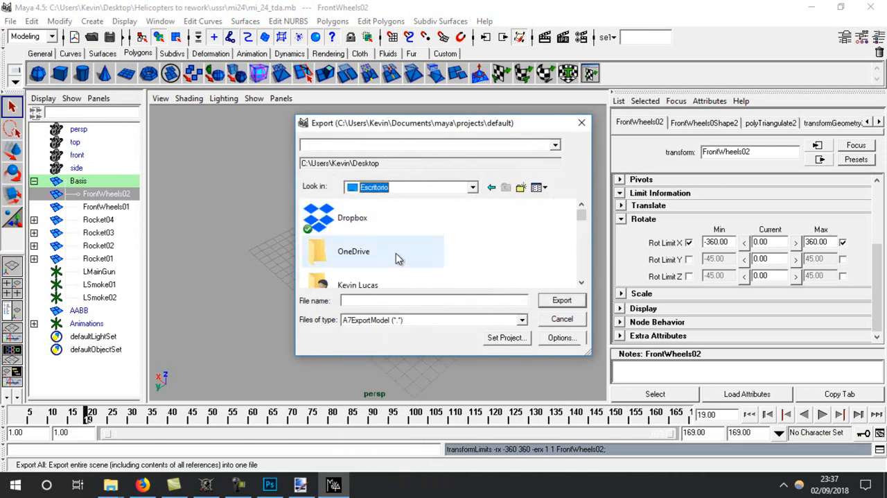
{"action": "key", "text": "Return"}
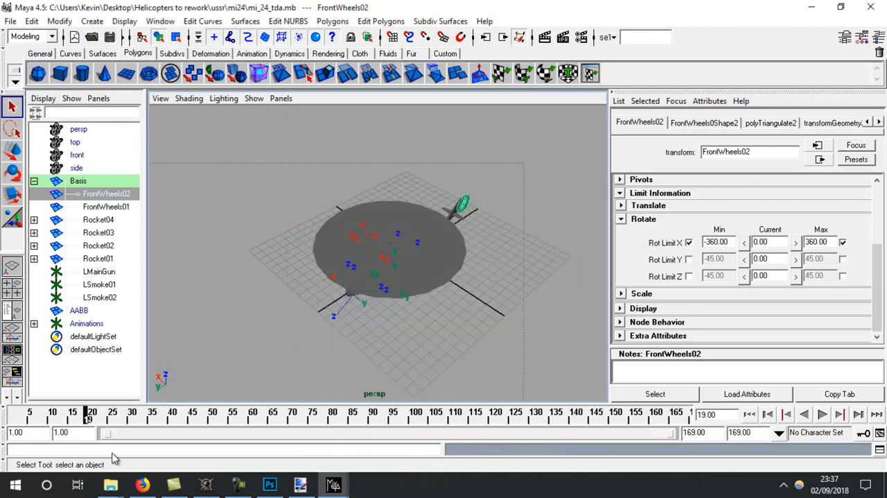
Select the whole helicopter and save its UV snapshot as a 1024 × 1024 Targa image named 1 on the desktop
{"action": "left_click_drag", "start_coordinate": [291, 347], "coordinate": [509, 160]}
{"action": "left_click", "coordinate": [590, 74]}
{"action": "left_click", "coordinate": [24, 26]}
{"action": "left_click", "coordinate": [35, 321]}
{"action": "left_click", "coordinate": [577, 193]}
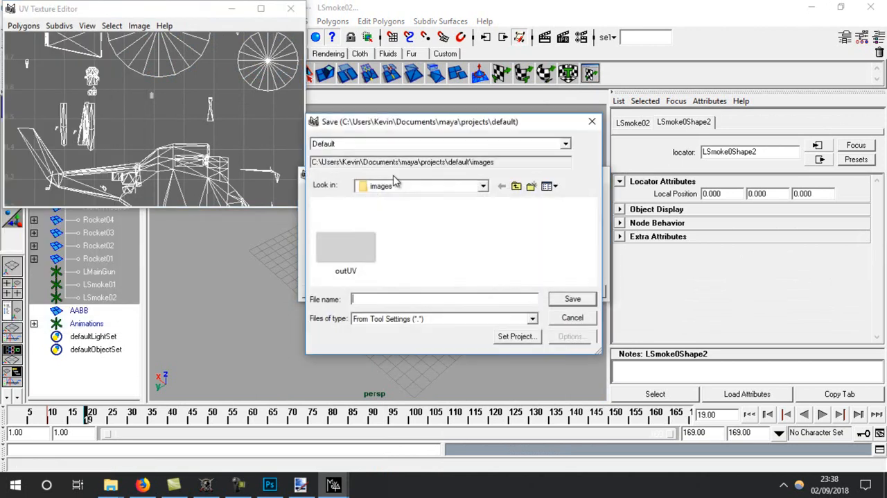
{"action": "left_click", "coordinate": [391, 186]}
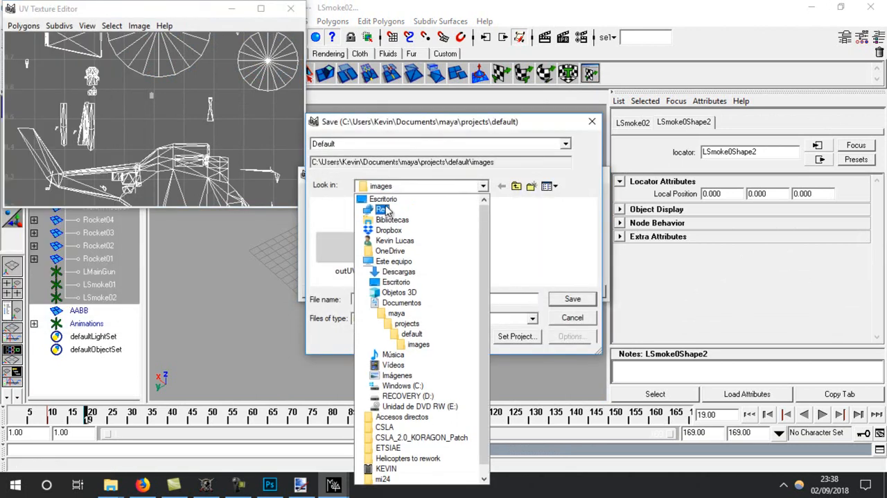
{"action": "left_click", "coordinate": [389, 196]}
{"action": "type", "text": "1"}
{"action": "key", "text": "Return"}
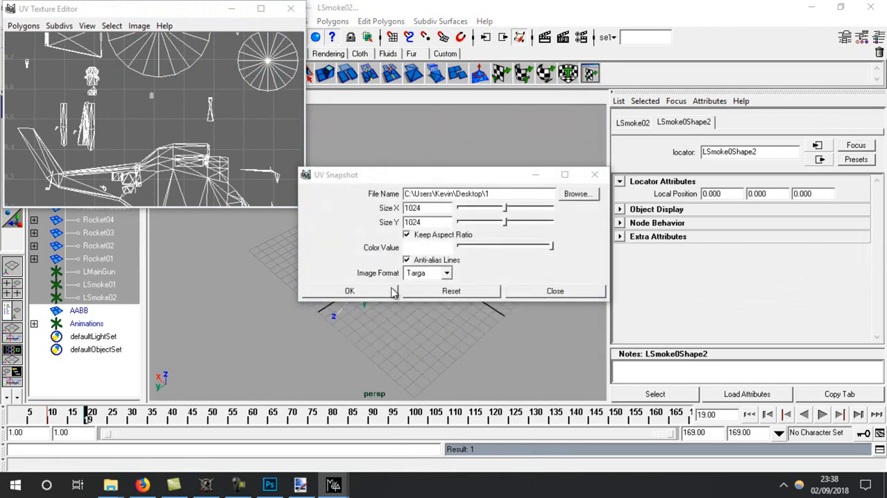
{"action": "left_click", "coordinate": [367, 297]}
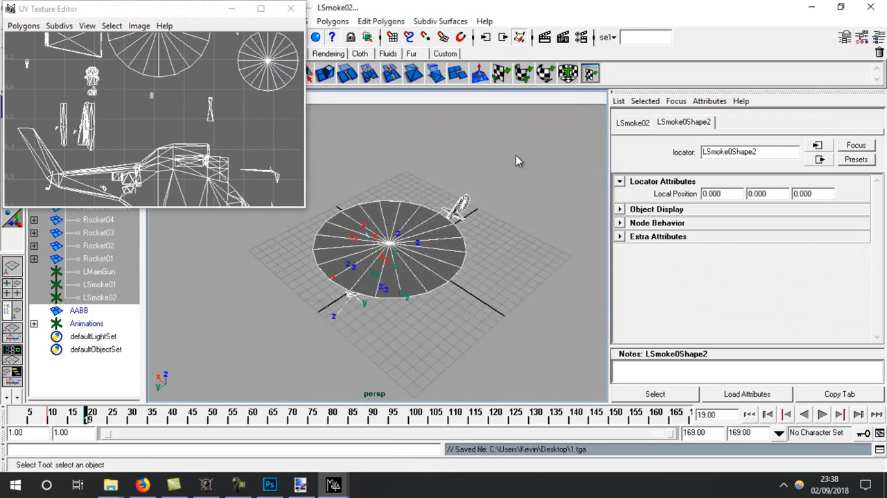
Close Maya and reopen the mi_24_tda scene from the ussr\mi24 folder
{"action": "left_click", "coordinate": [871, 7]}
{"action": "left_click", "coordinate": [447, 229]}
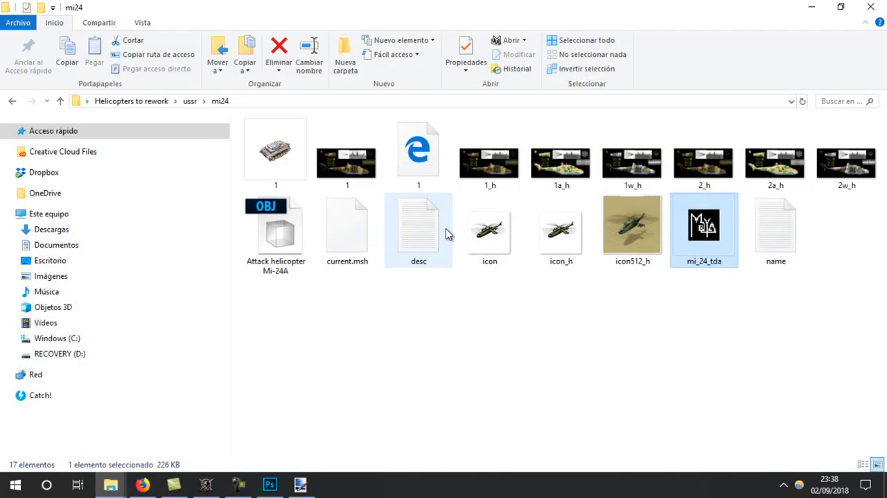
{"action": "double_click", "coordinate": [695, 226]}
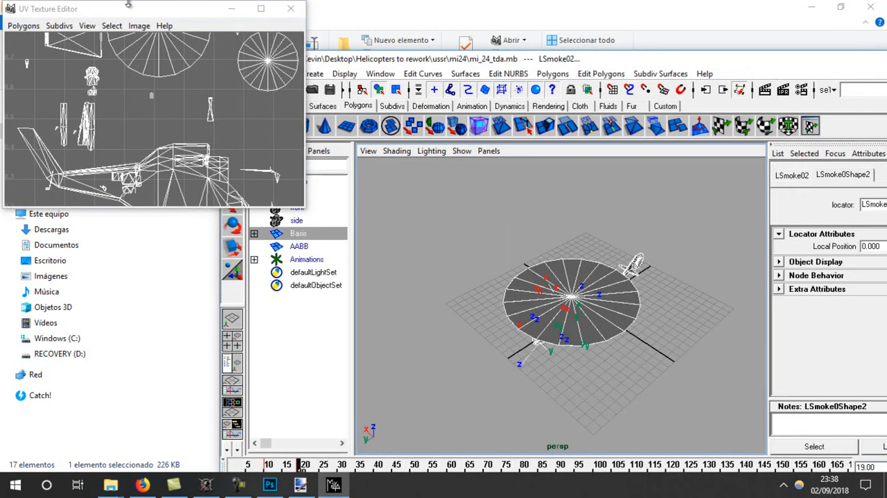
Save a 1024 × 512 Targa UV snapshot named 1b to the desktop with Keep Aspect Ratio off, and close the UV Texture Editor
{"action": "left_click", "coordinate": [23, 26]}
{"action": "left_click", "coordinate": [39, 320]}
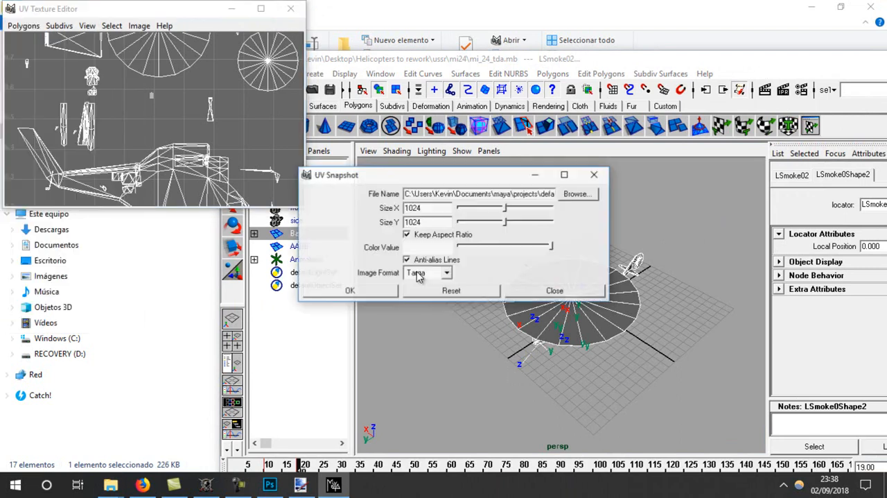
{"action": "double_click", "coordinate": [430, 222]}
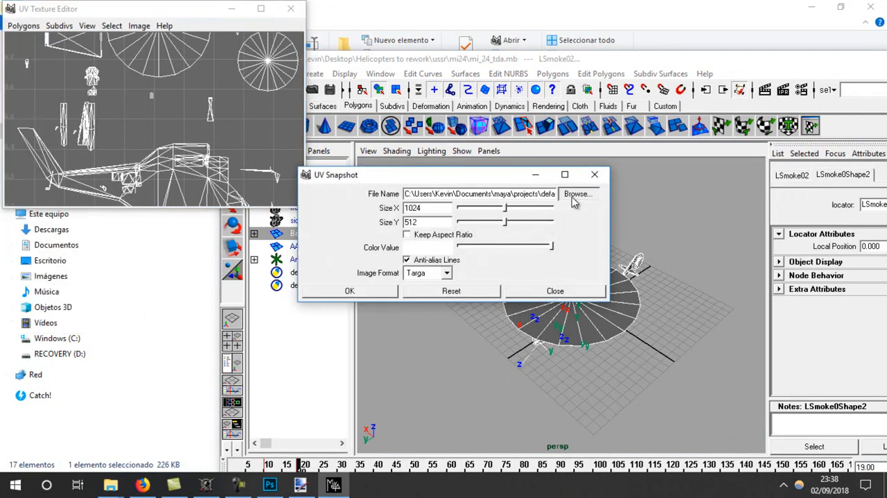
{"action": "left_click", "coordinate": [572, 198]}
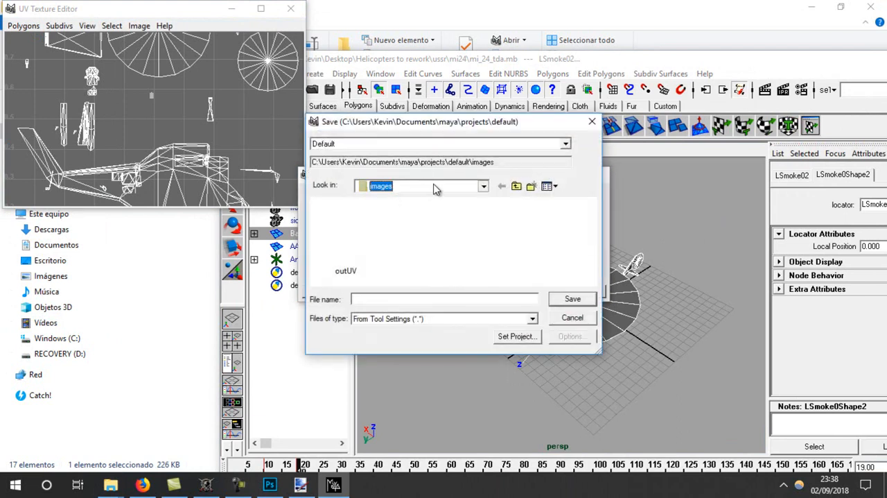
{"action": "left_click", "coordinate": [483, 186]}
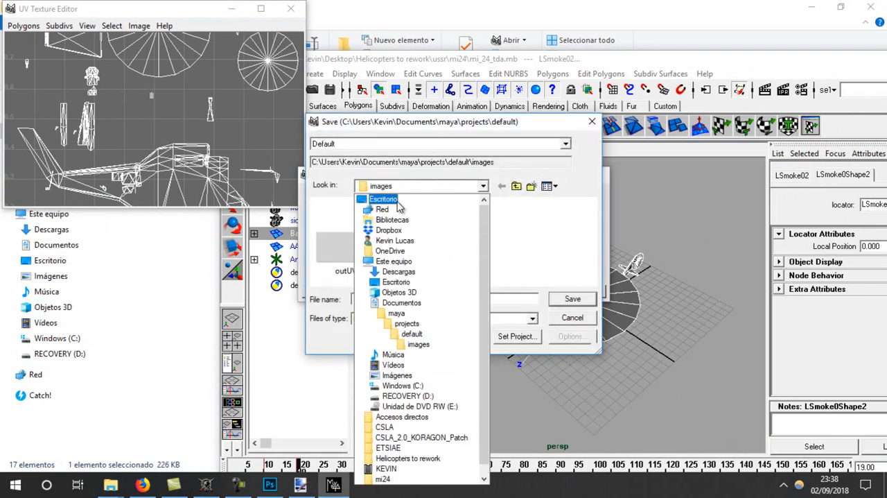
{"action": "left_click", "coordinate": [395, 271]}
{"action": "left_click", "coordinate": [406, 299]}
{"action": "type", "text": "1b"}
{"action": "key", "text": "Return"}
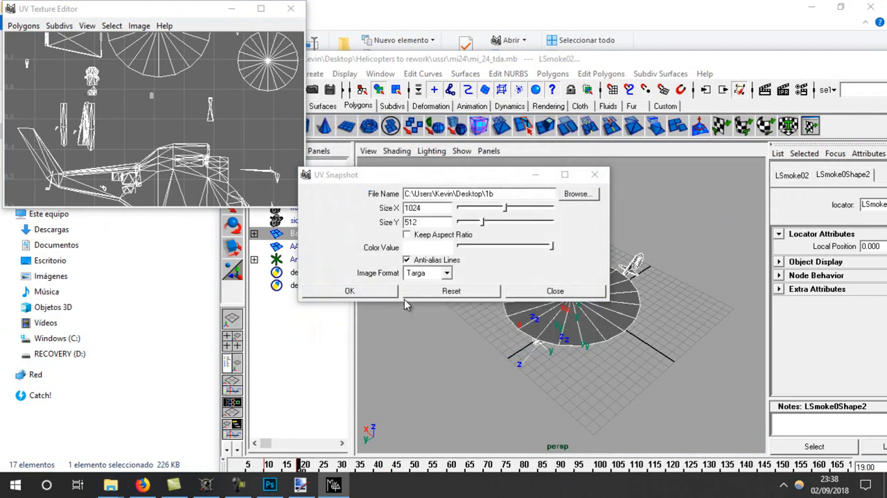
{"action": "left_click", "coordinate": [384, 297]}
{"action": "left_click", "coordinate": [290, 8]}
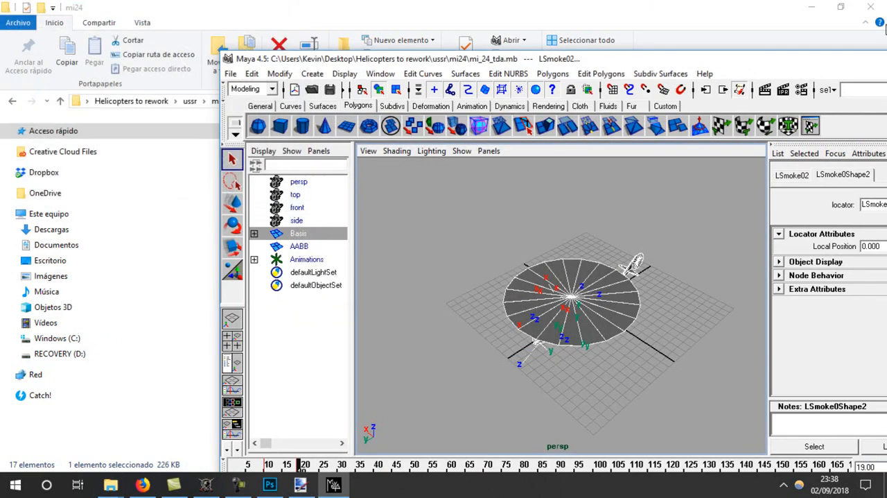
Close Maya and open 1b.tga in paint.net to examine the UV wireframe
{"action": "left_click_drag", "start_coordinate": [870, 62], "coordinate": [576, 121]}
{"action": "left_click", "coordinate": [756, 130]}
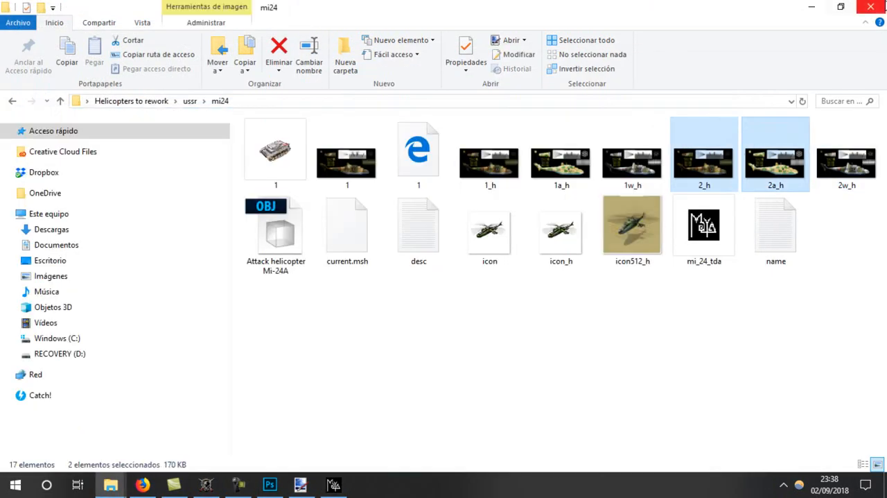
{"action": "left_click", "coordinate": [811, 7]}
{"action": "left_click", "coordinate": [742, 123]}
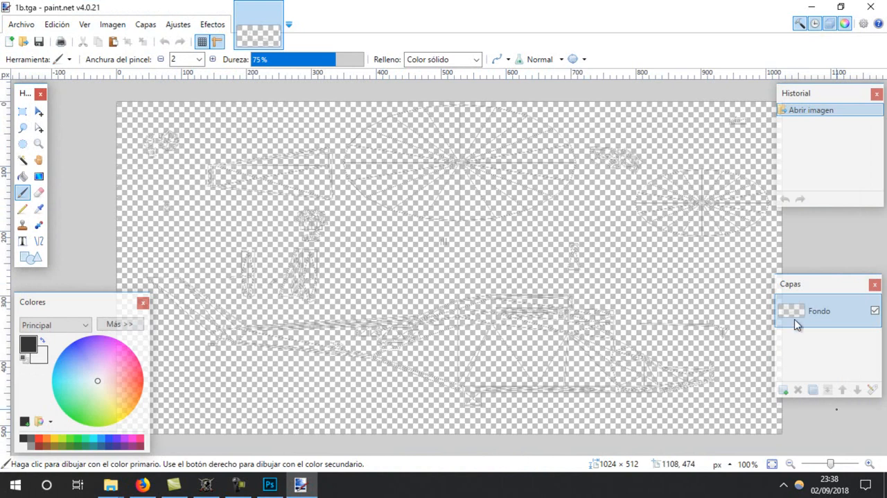
{"action": "left_click", "coordinate": [275, 10]}
{"action": "key", "text": "alt+F4"}
Preview the exported desktop model in the Tanks viewer with the 1b texture and with the 1 texture, rotating it to compare
{"action": "double_click", "coordinate": [234, 409]}
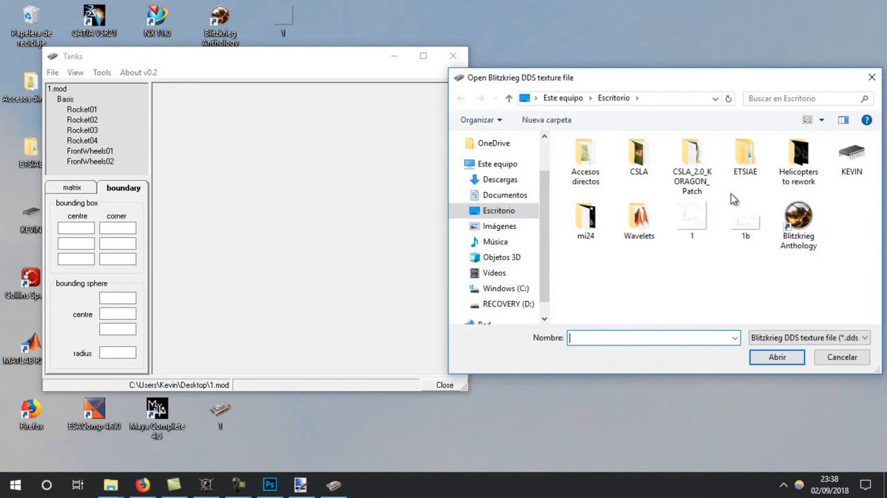
{"action": "double_click", "coordinate": [738, 213]}
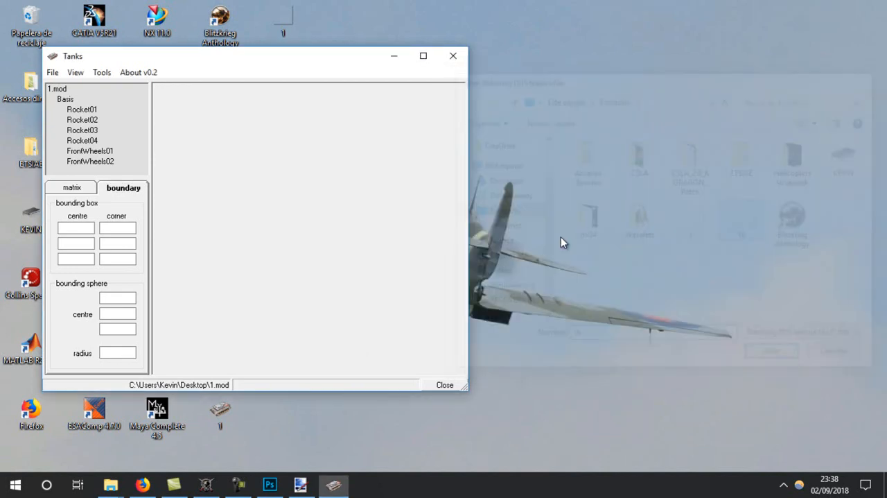
{"action": "right_click", "coordinate": [370, 234]}
{"action": "left_click", "coordinate": [411, 282]}
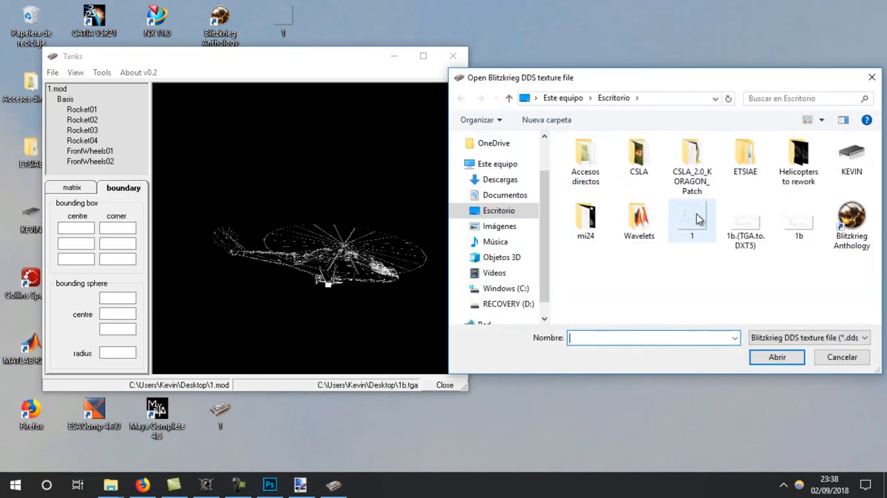
{"action": "double_click", "coordinate": [685, 220]}
{"action": "left_click_drag", "start_coordinate": [374, 239], "coordinate": [412, 43]}
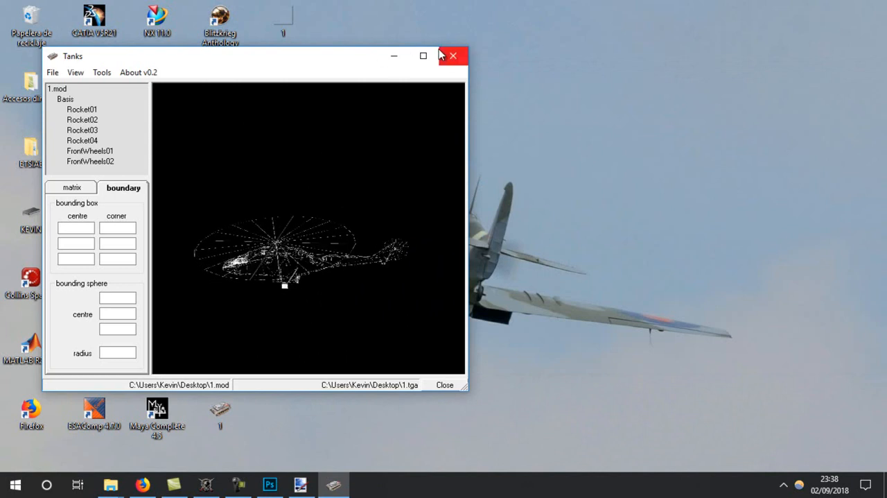
{"action": "left_click", "coordinate": [453, 55]}
Switch back to the 1.tga texture in Photoshop
{"action": "mouse_move", "coordinate": [284, 490]}
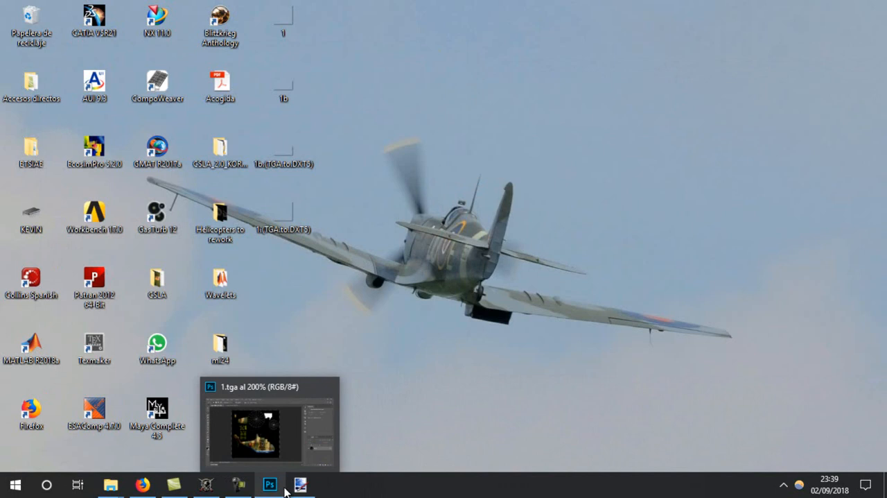
{"action": "mouse_move", "coordinate": [289, 470]}
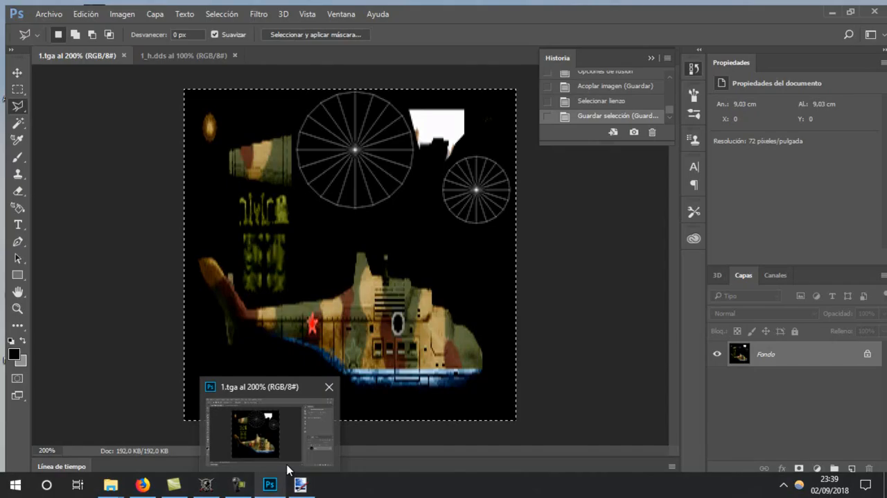